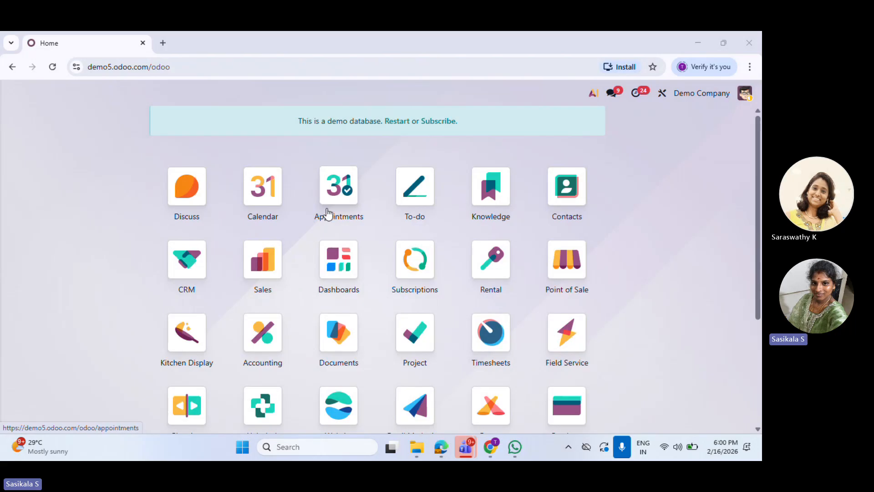
Look through the available apps and open the Inventory app
scroll(490, 315, "down", 1)
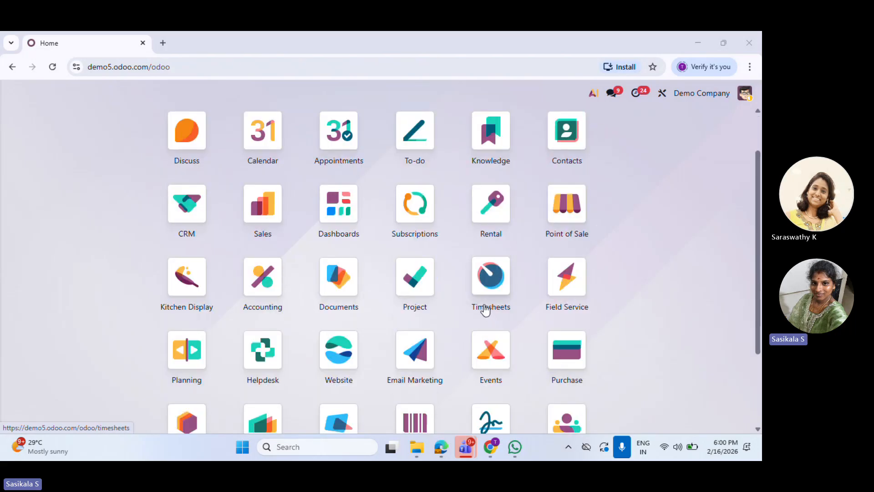
scroll(337, 285, "down", 1)
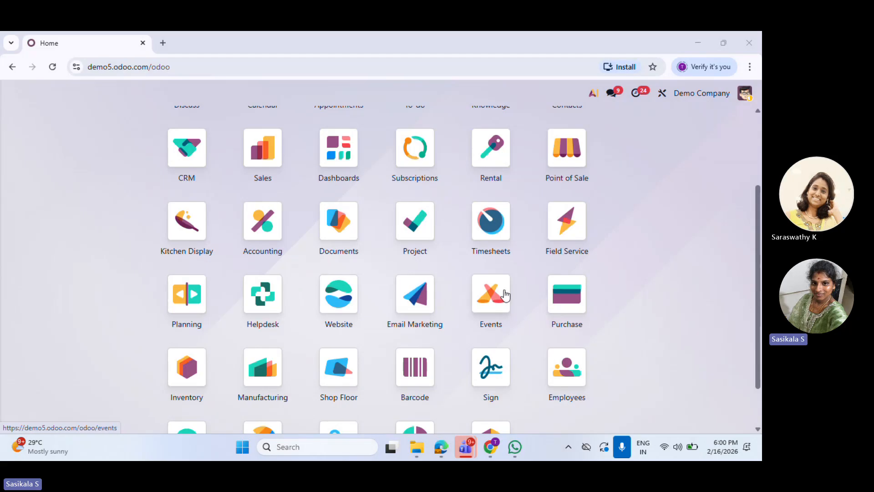
scroll(400, 324, "up", 1)
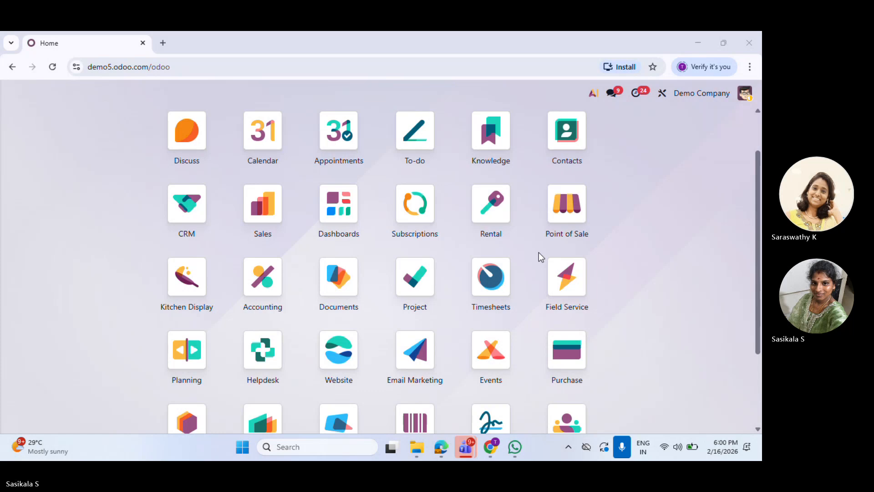
scroll(543, 329, "down", 2)
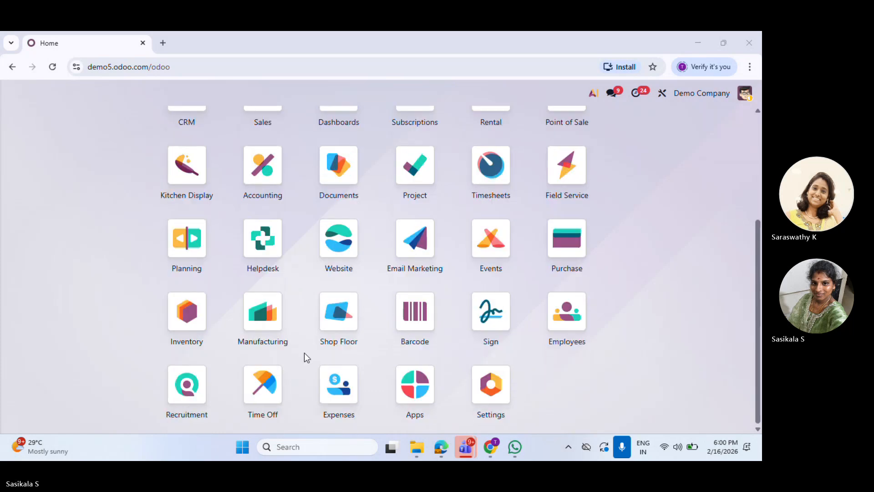
left_click(186, 311)
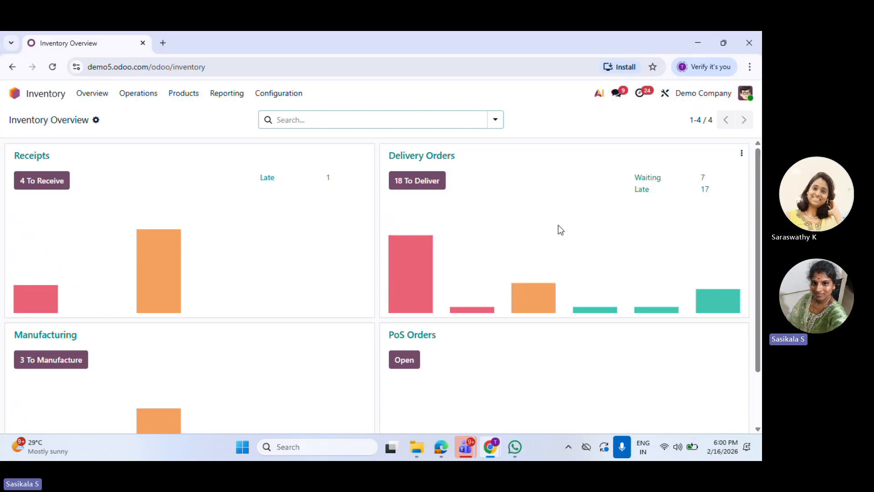
Review the operation cards on the Inventory overview and open the list of receipts that are ready to receive
scroll(583, 368, "down", 1)
scroll(524, 291, "up", 1)
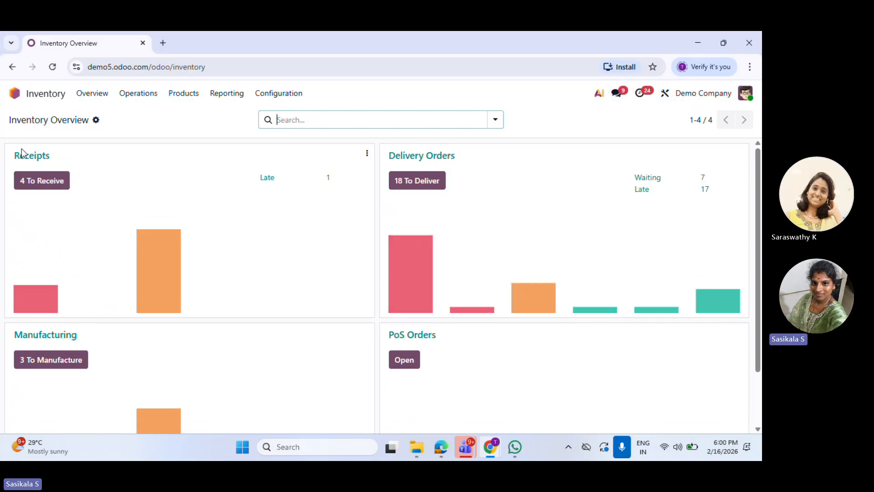
scroll(338, 203, "down", 3)
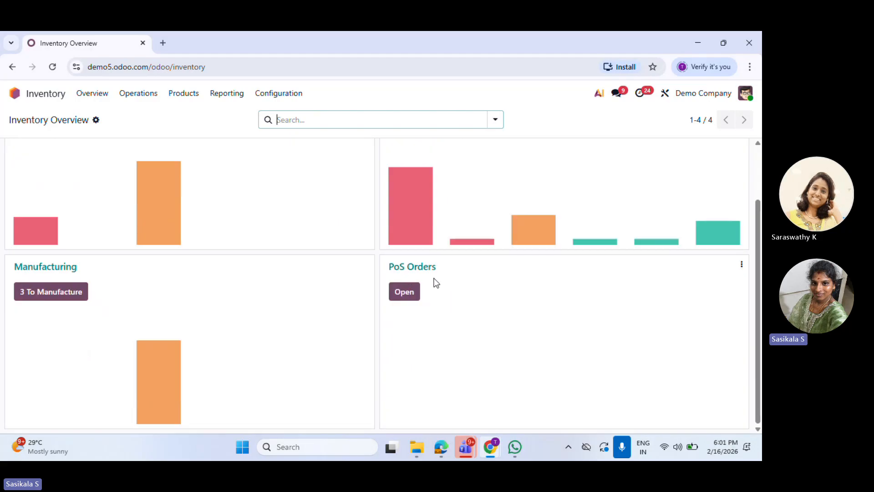
scroll(502, 269, "up", 3)
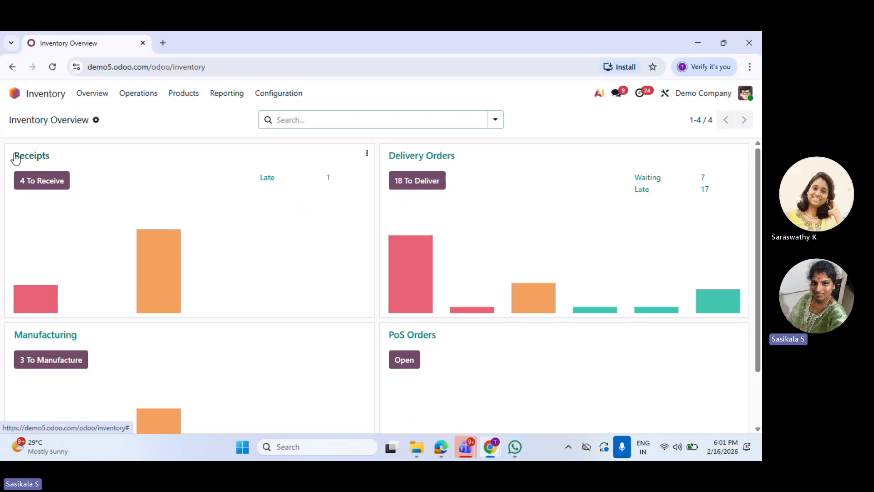
left_click(52, 184)
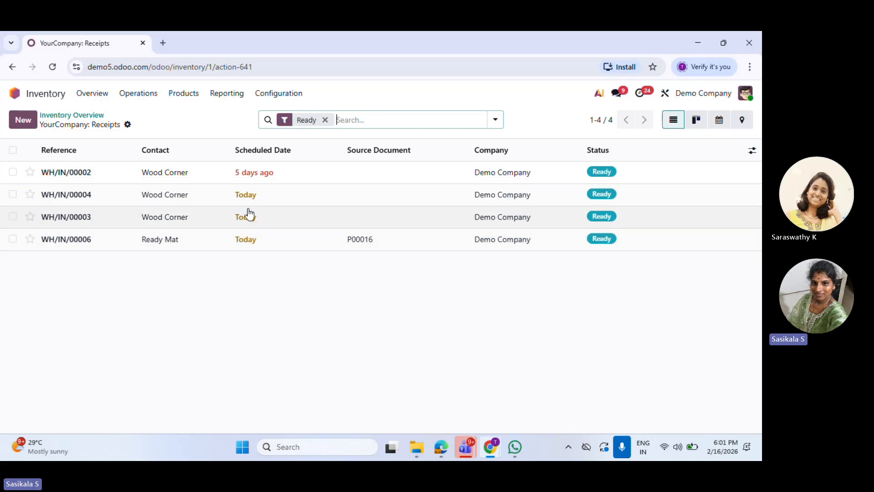
Open a blank new receipt to view its Receive From choices, and return to the Inventory overview without filling it in
left_click(23, 120)
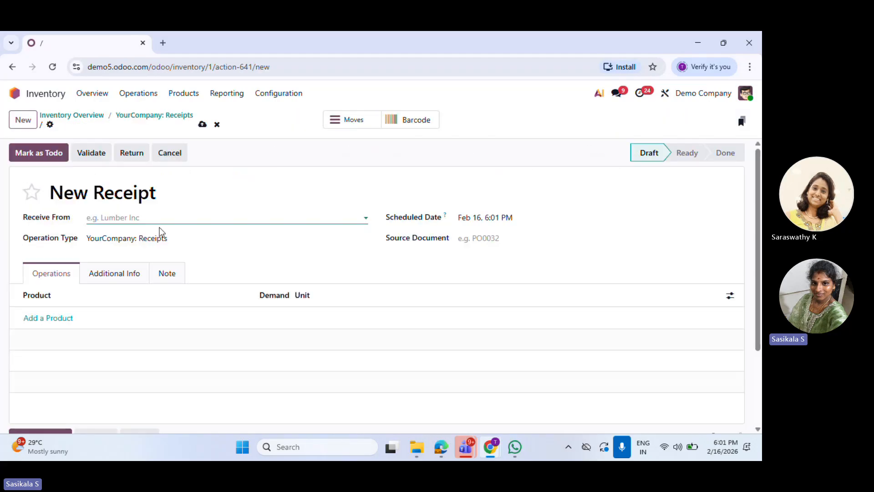
left_click(161, 217)
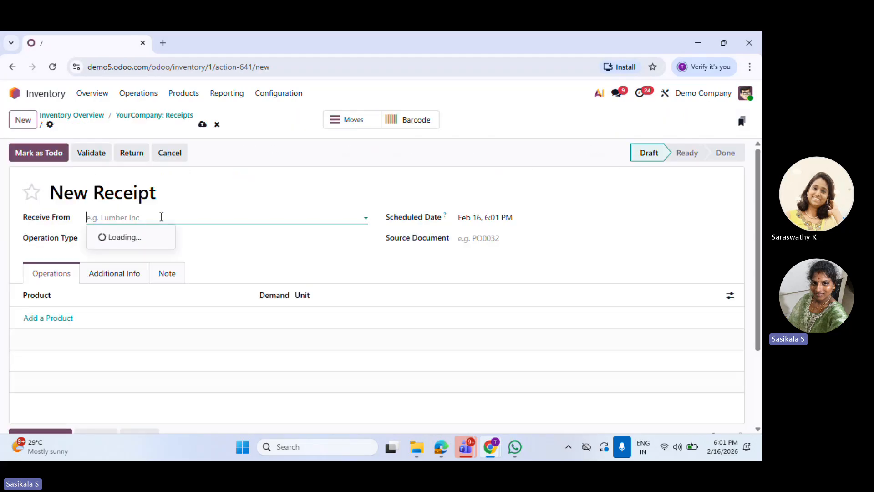
left_click(214, 218)
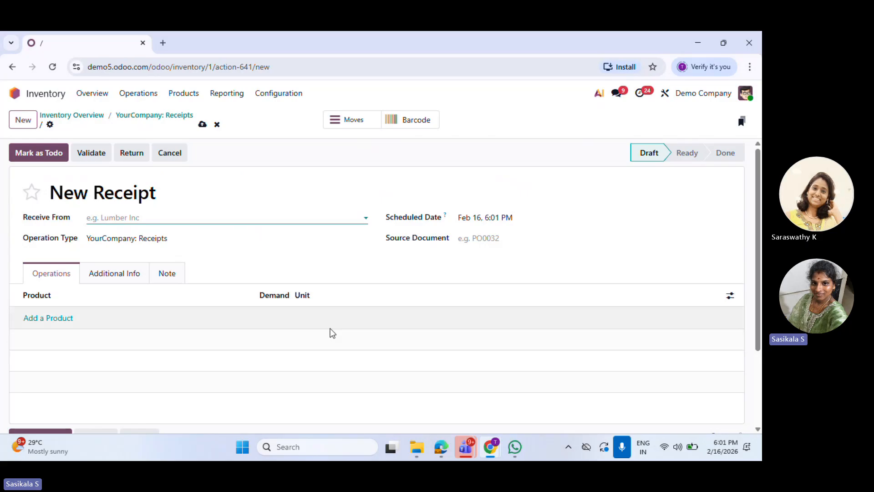
left_click(132, 119)
left_click(97, 116)
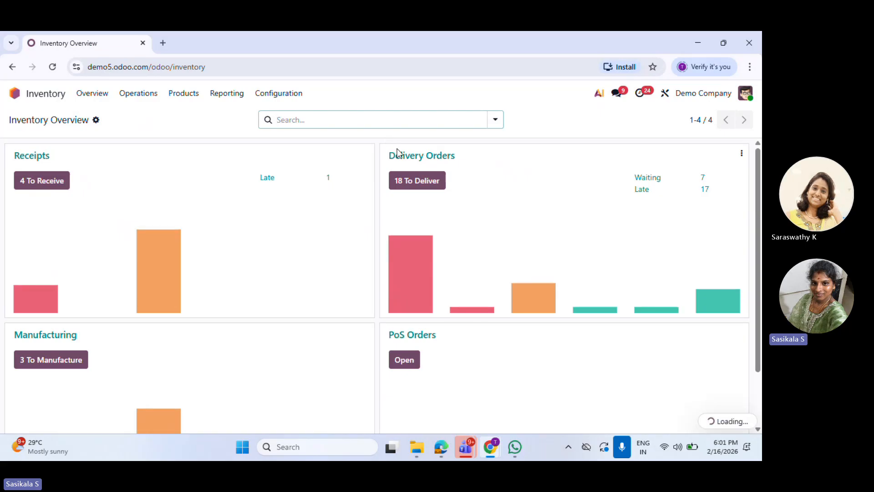
Open the delivery orders that are ready to deliver and examine their contacts, scheduled dates, source documents and statuses
left_click(422, 184)
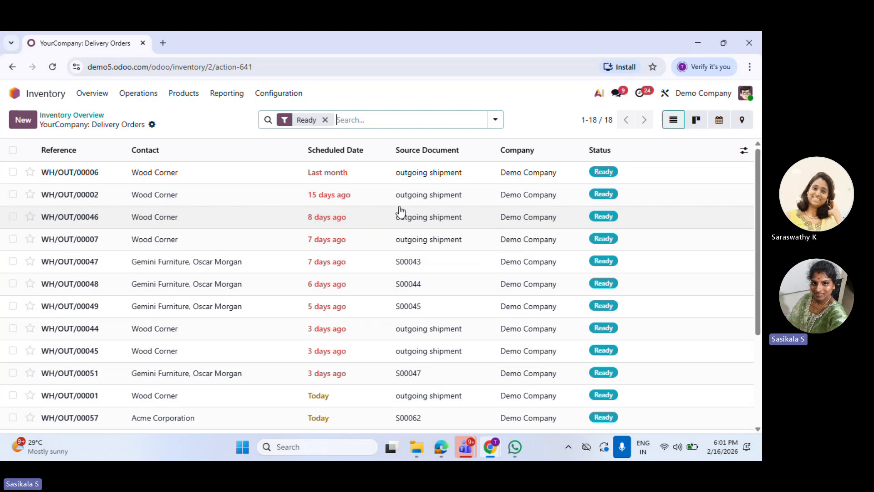
scroll(445, 307, "down", 3)
scroll(446, 312, "up", 3)
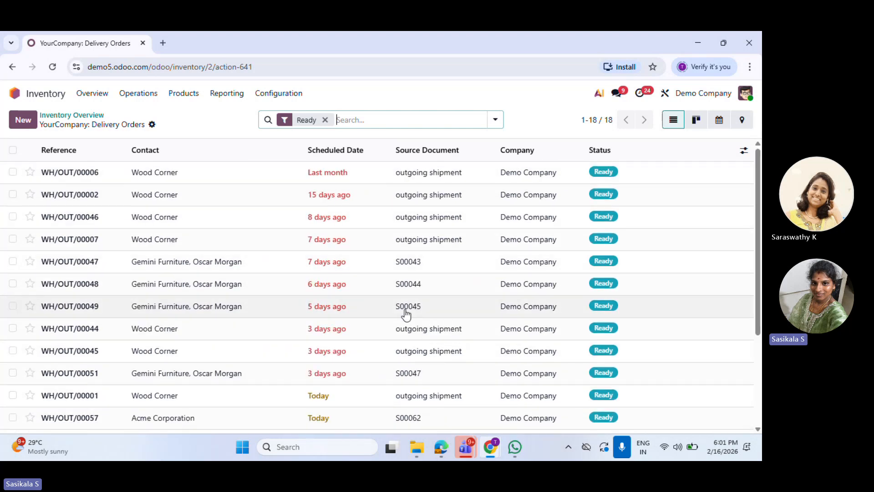
scroll(406, 314, "down", 2)
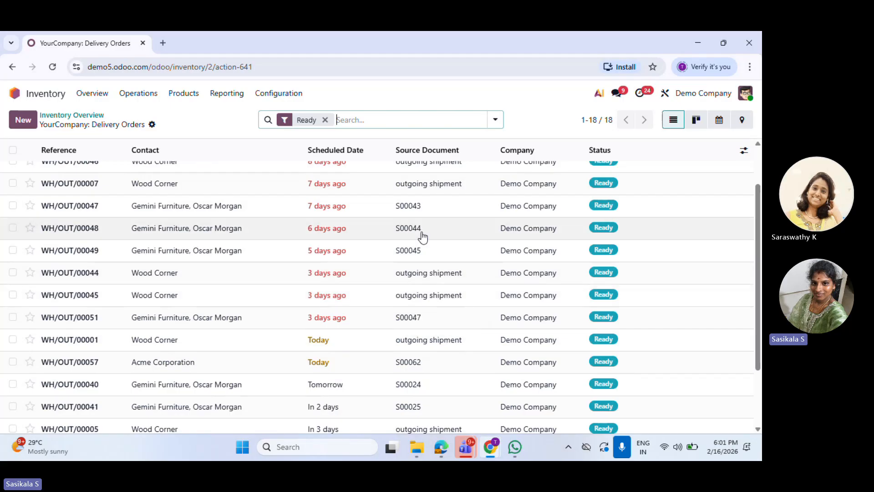
scroll(423, 248, "down", 3)
scroll(319, 269, "up", 4)
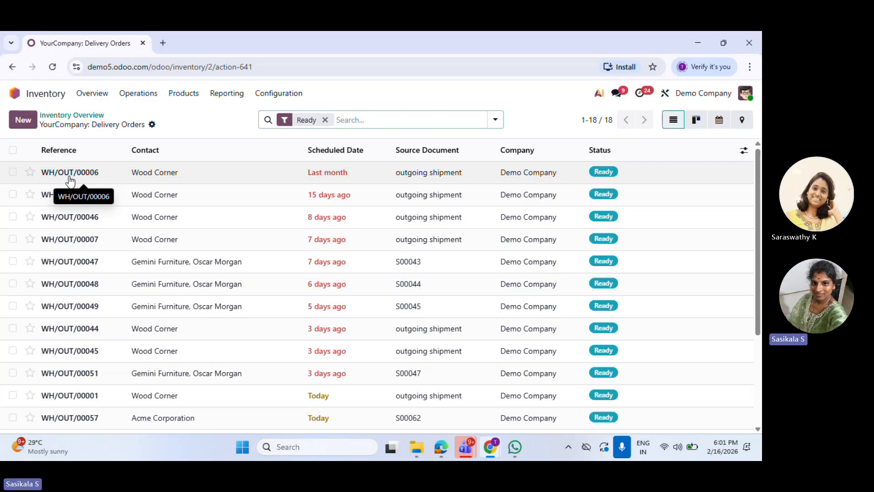
Go from the delivery orders to the full receipts list and return to the Inventory overview
left_click(90, 115)
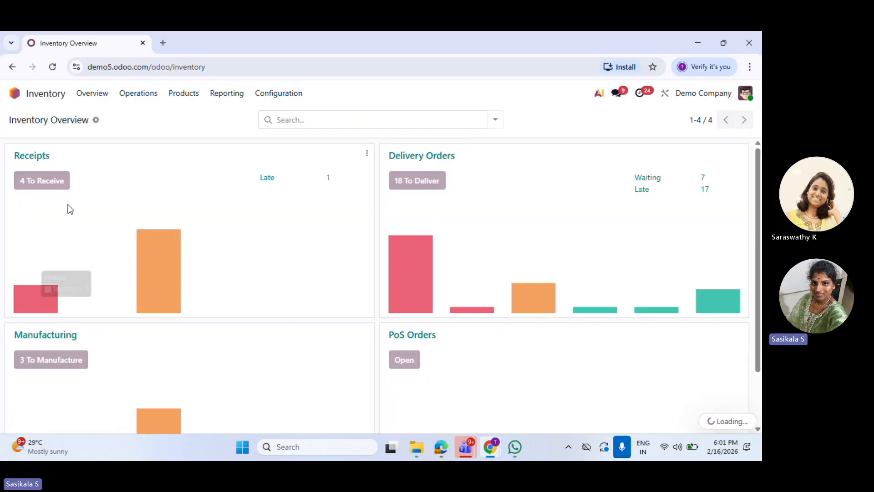
left_click(64, 191)
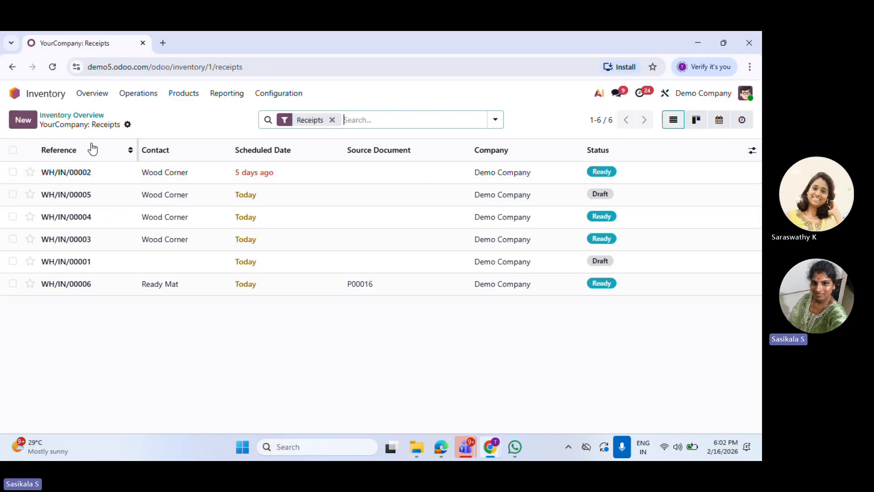
left_click(101, 114)
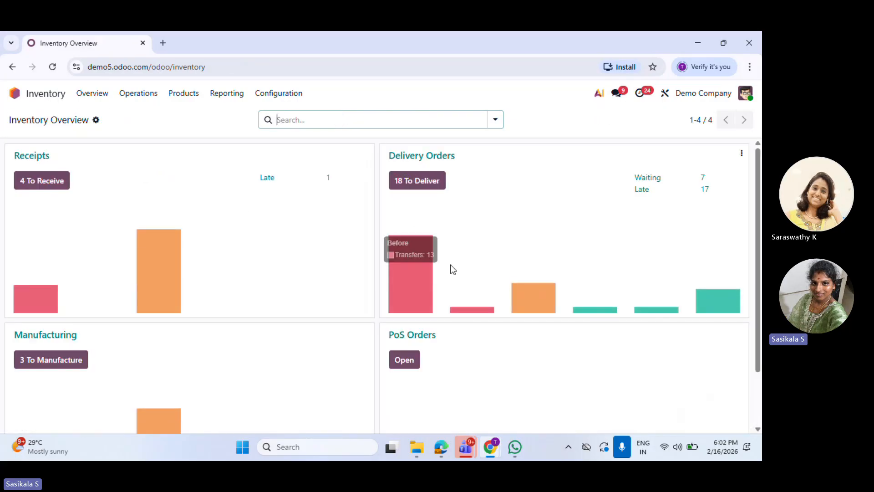
View the confirmed manufacturing orders with the Reference column widened to show full references, and return to the Inventory overview
scroll(454, 267, "down", 2)
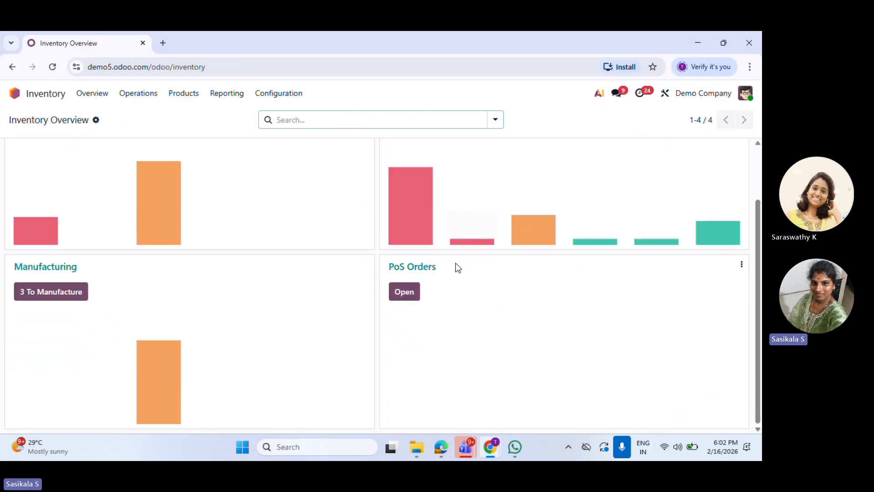
left_click(53, 291)
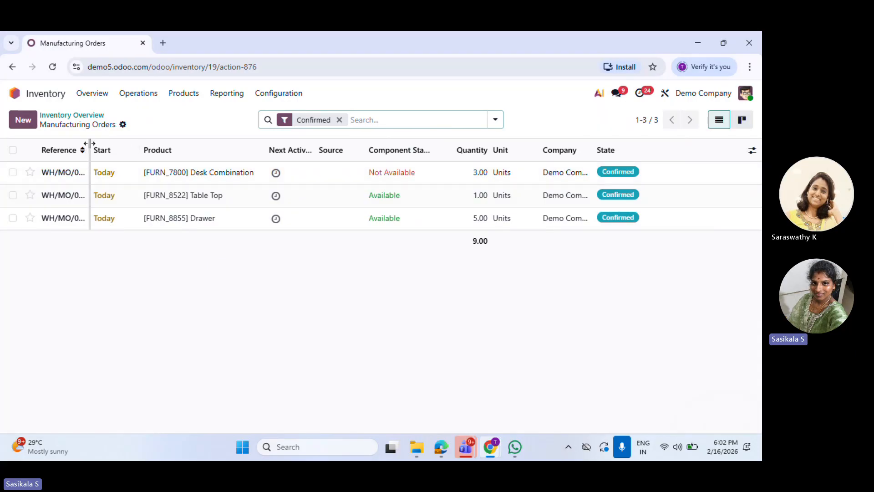
left_click_drag(89, 144, 119, 144)
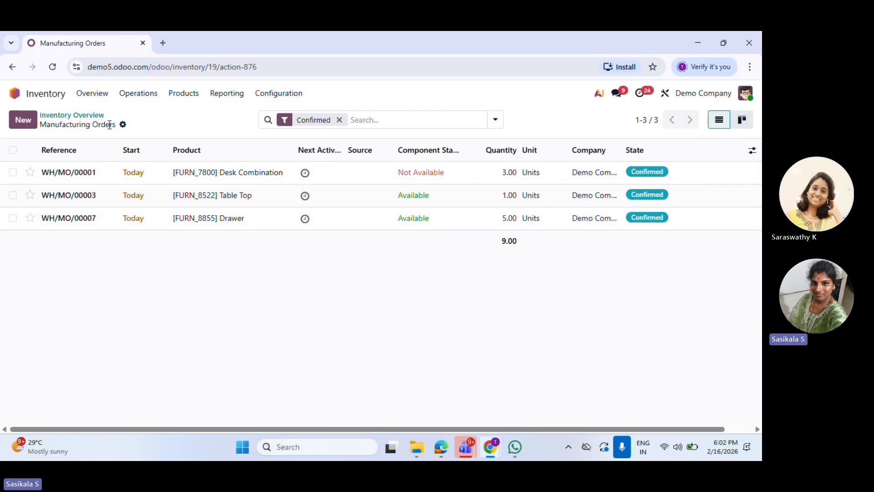
left_click(90, 119)
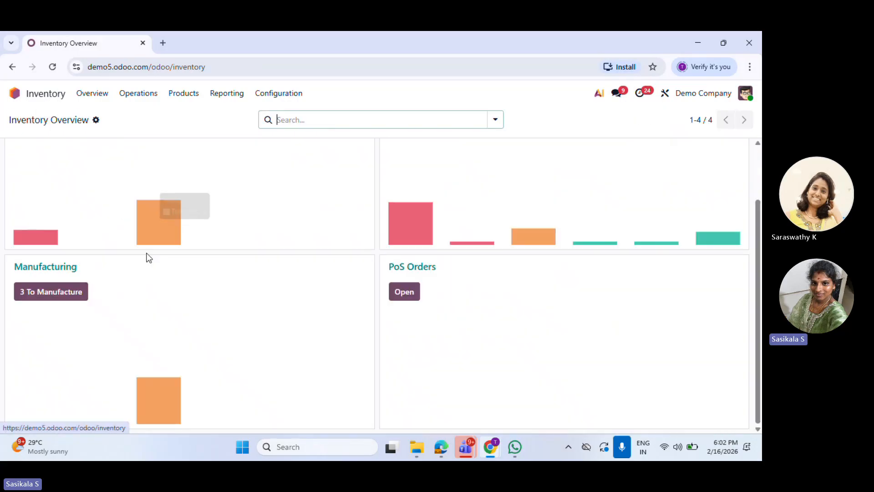
Open the Desk Combination manufacturing order, examine its components and their availability, and return to the Inventory overview
left_click(59, 291)
left_click(171, 176)
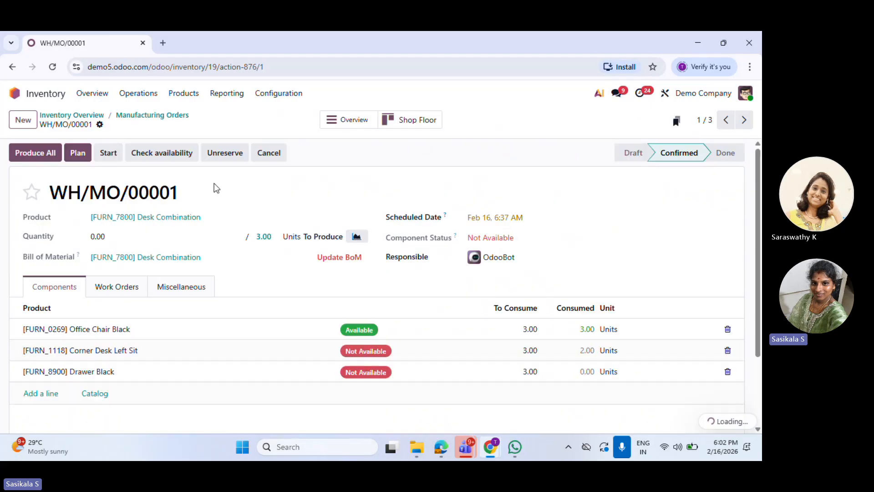
scroll(225, 229, "down", 1)
scroll(205, 247, "up", 1)
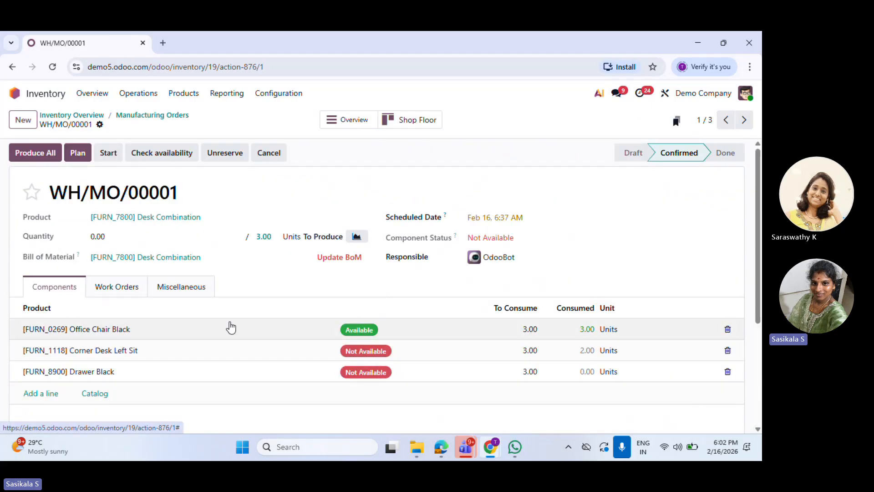
scroll(228, 327, "down", 1)
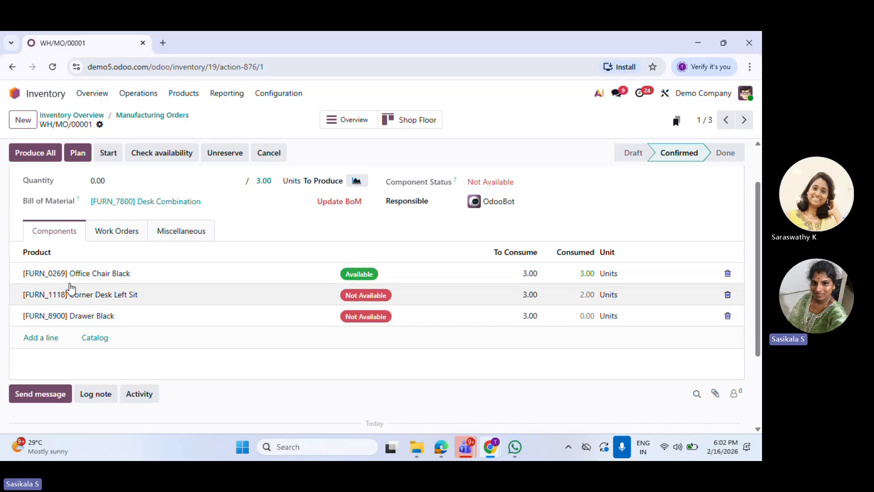
scroll(547, 354, "up", 1)
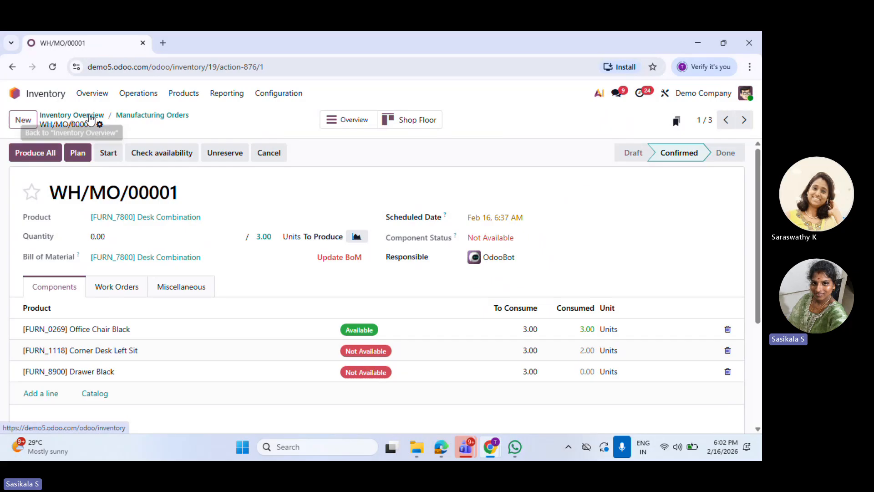
left_click(89, 115)
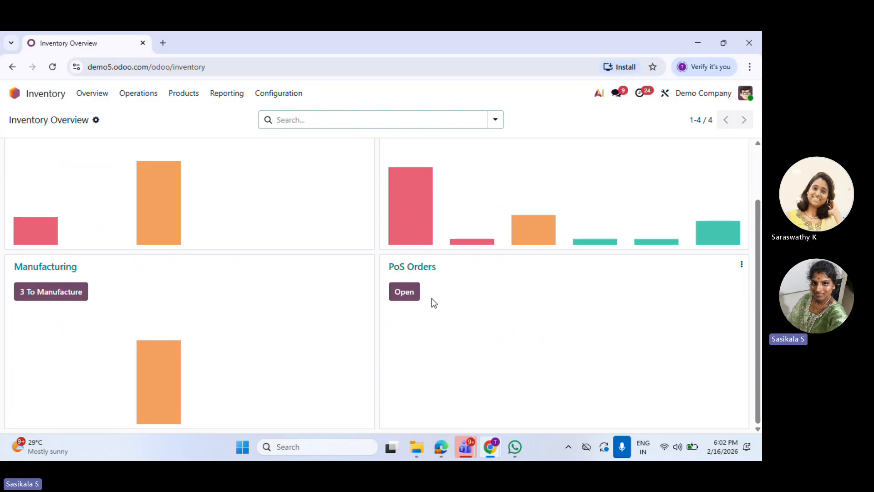
Group the overview cards by Operation Category, look through the custom grouping fields, and remove the grouping
scroll(296, 264, "up", 2)
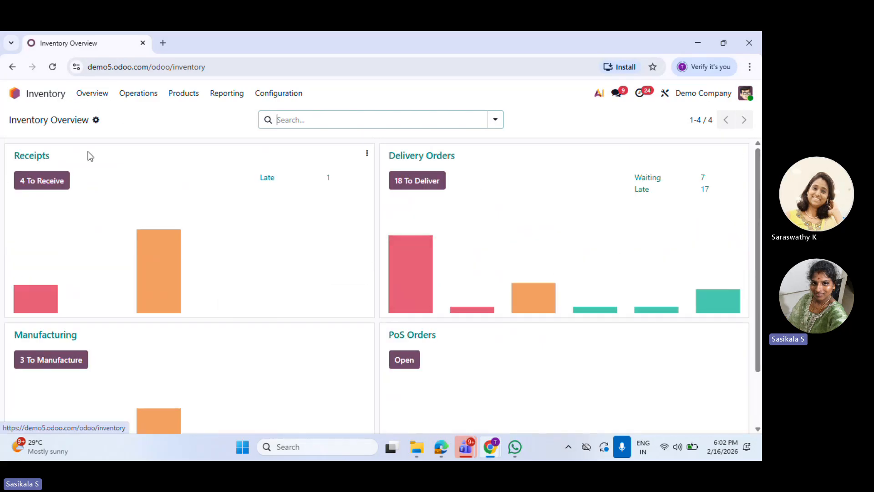
left_click(495, 120)
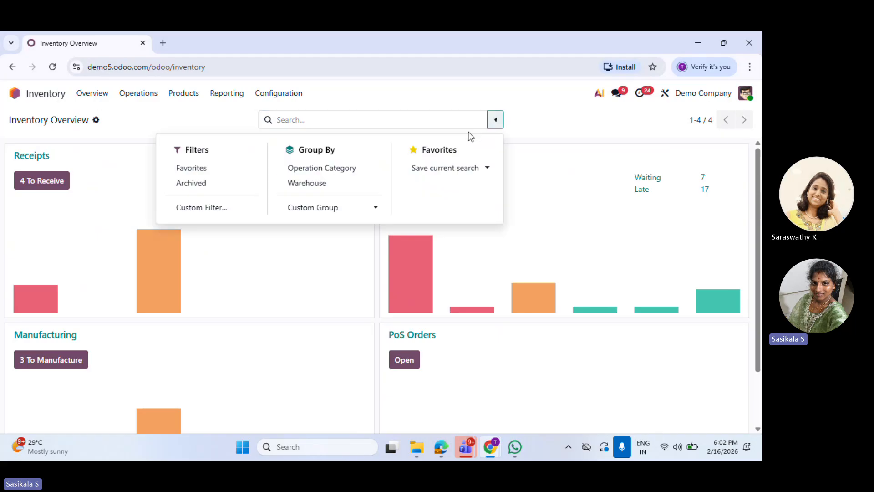
left_click(349, 169)
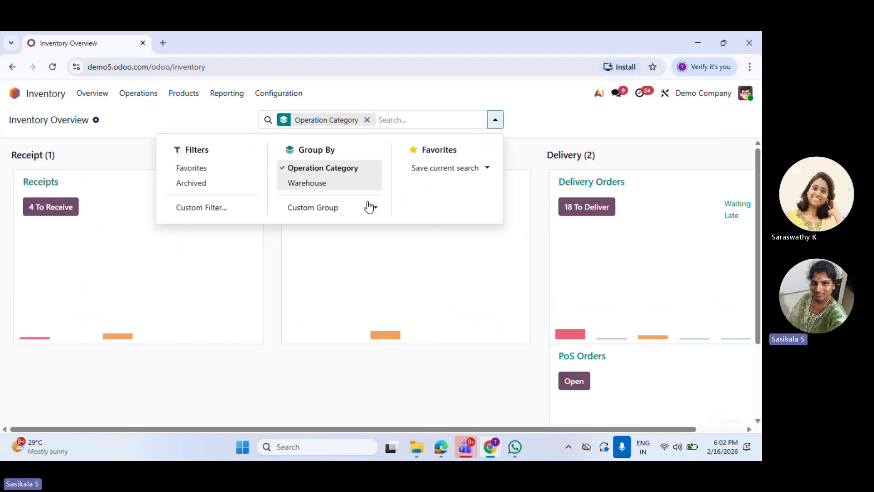
left_click(325, 213)
scroll(359, 261, "down", 10)
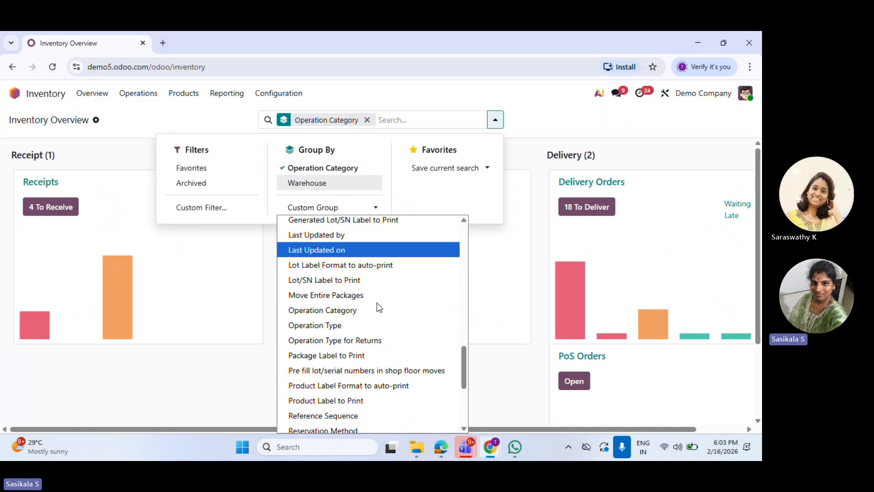
left_click(139, 108)
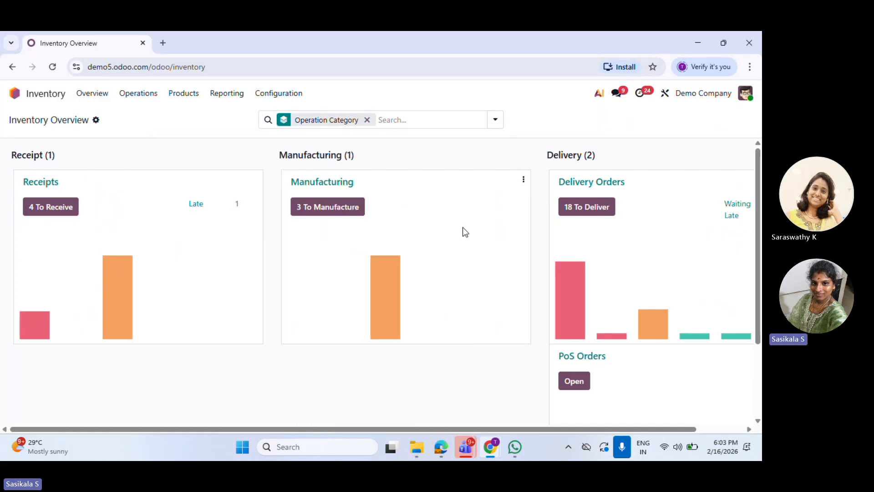
left_click(367, 121)
Open the receipts transfer list, remove its Receipts filter, and look through all transfers and their statuses
left_click(168, 97)
mouse_move(134, 101)
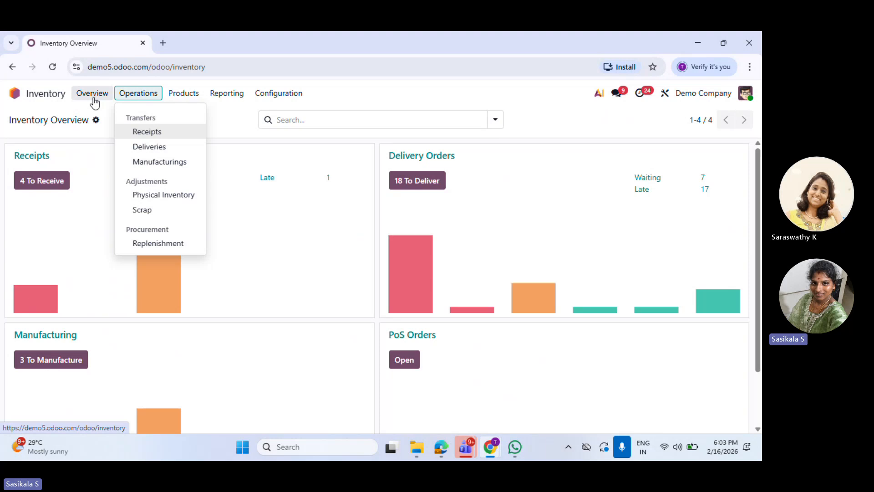
left_click(169, 133)
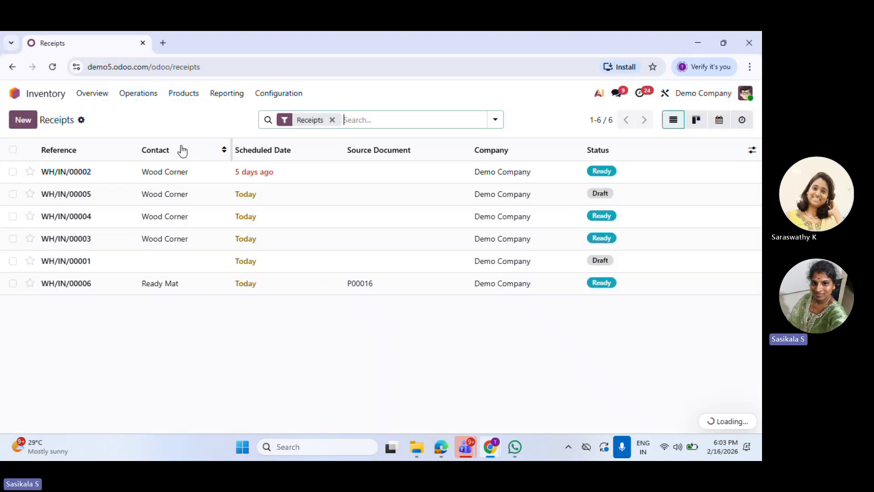
left_click(331, 120)
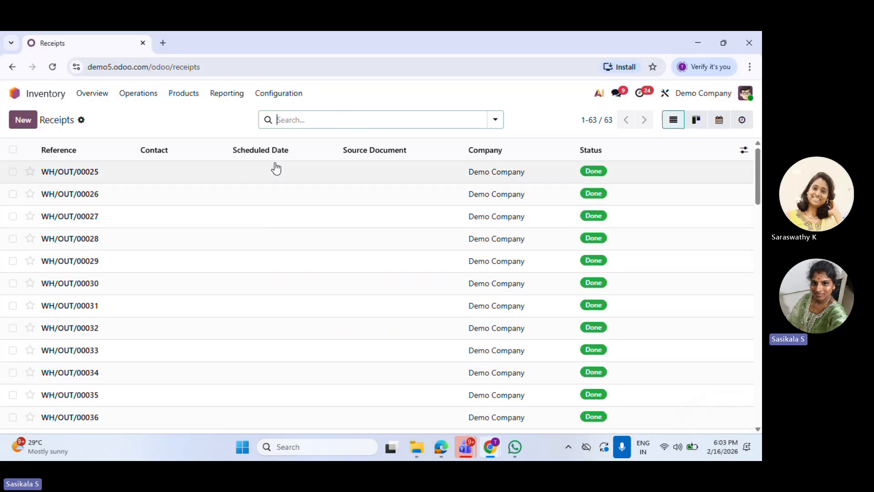
scroll(138, 306, "down", 3)
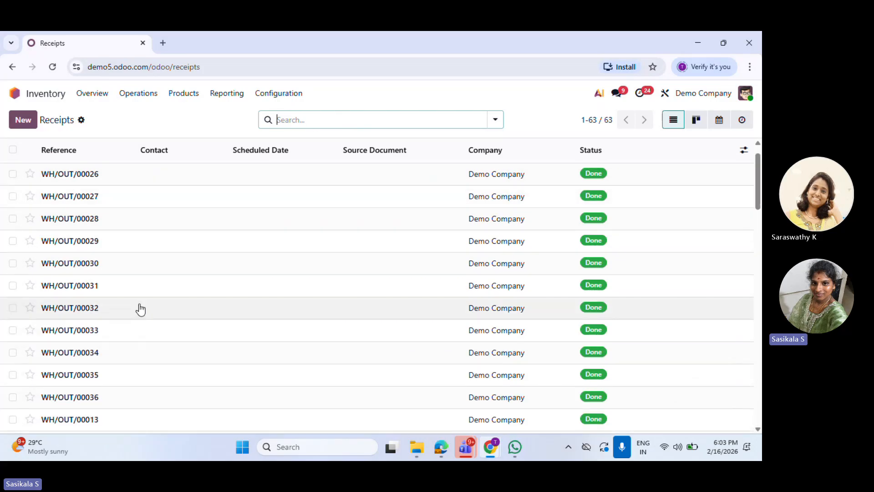
scroll(137, 311, "down", 10)
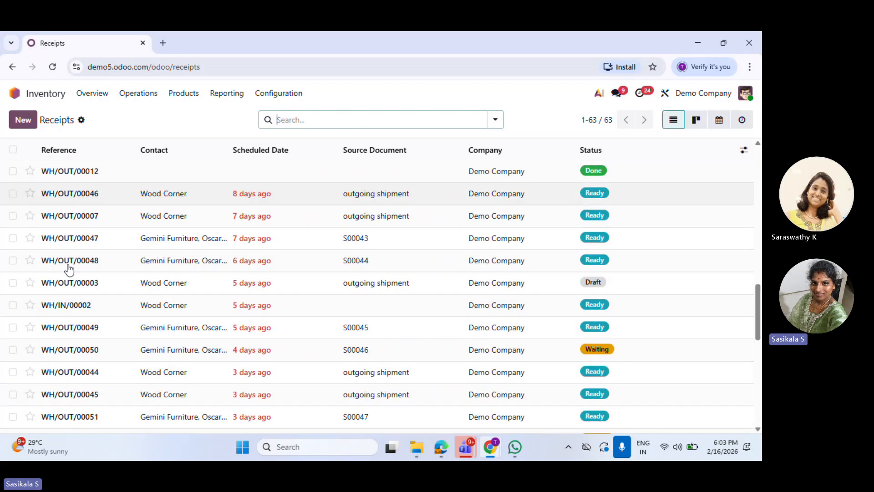
scroll(80, 329, "down", 3)
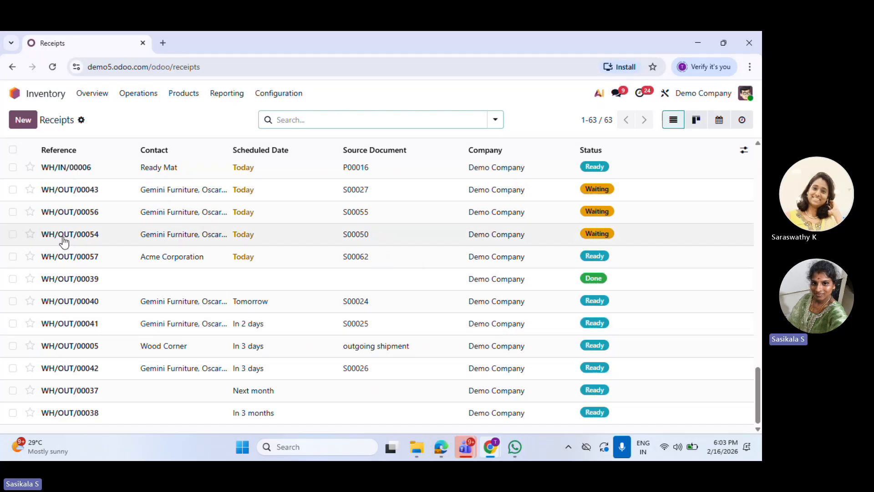
scroll(100, 345, "up", 10)
scroll(415, 281, "up", 5)
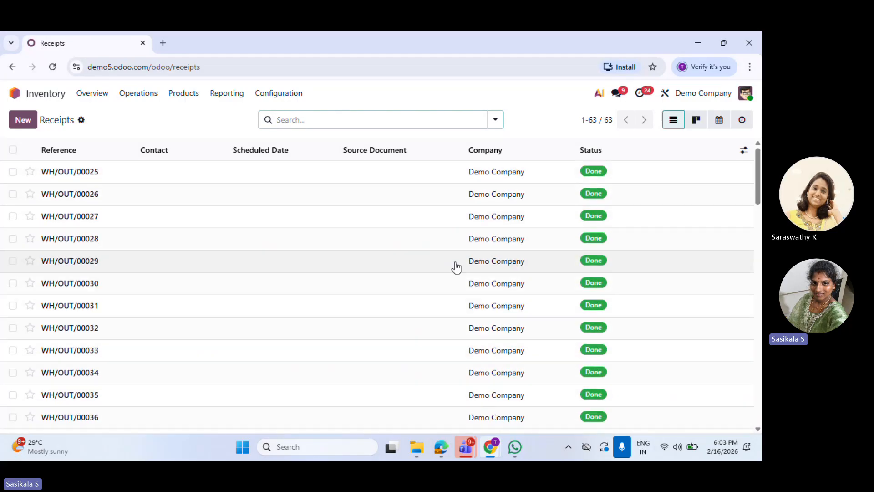
View the deliveries list and the manufacturing orders list from the transfer operations
left_click(134, 93)
left_click(150, 146)
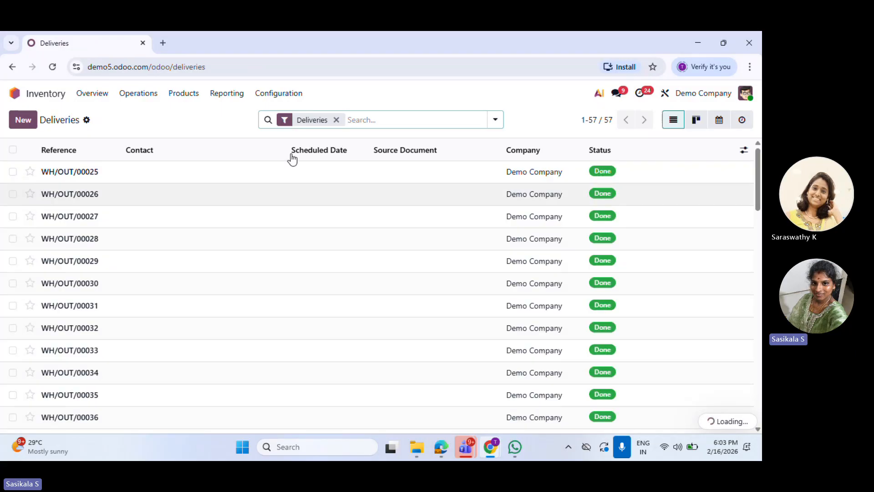
left_click(157, 93)
left_click(160, 162)
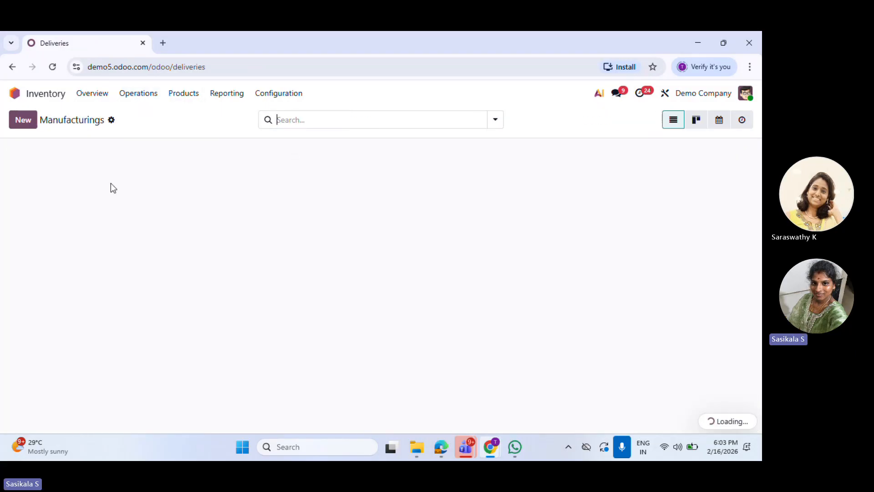
Open the Physical Inventory adjustments and look through the products and their on-hand quantities
left_click(139, 94)
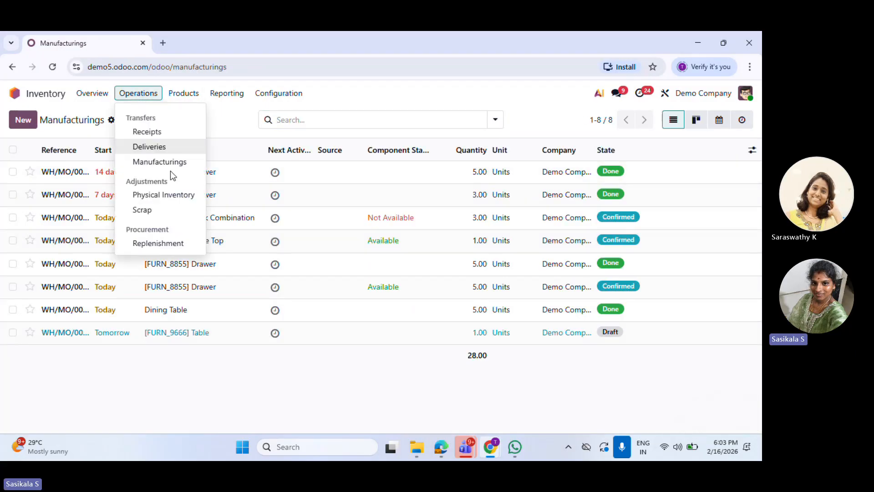
left_click(163, 195)
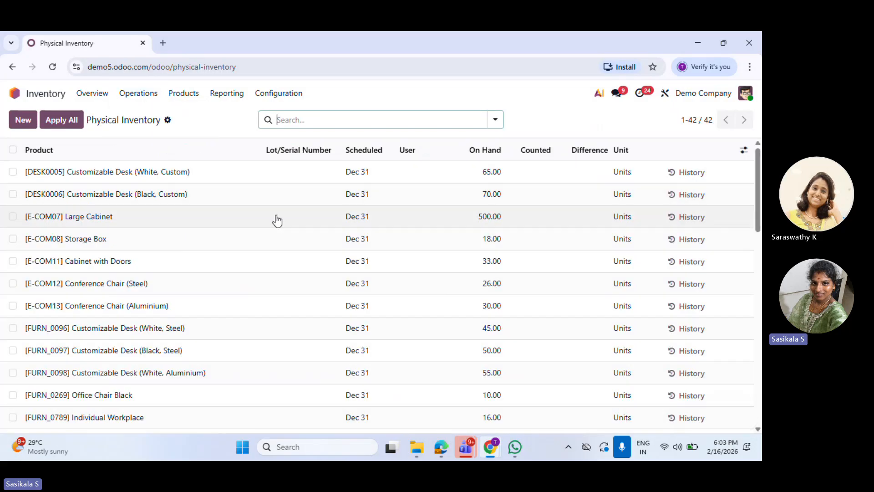
scroll(273, 221, "down", 5)
scroll(220, 250, "up", 5)
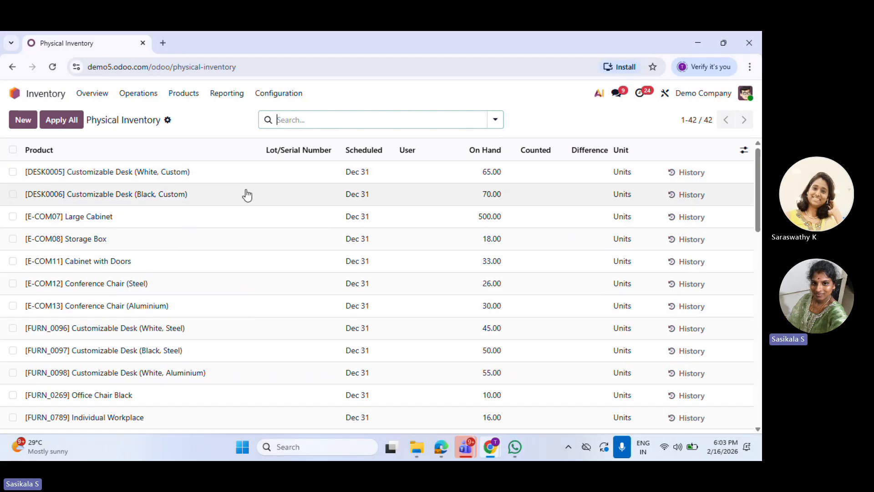
Add a new physical inventory line for [DESK0005] Customizable Desk (White, Custom), reusing the product name copied from the list
left_click_drag(217, 174, 1, 178)
key("ctrl+c")
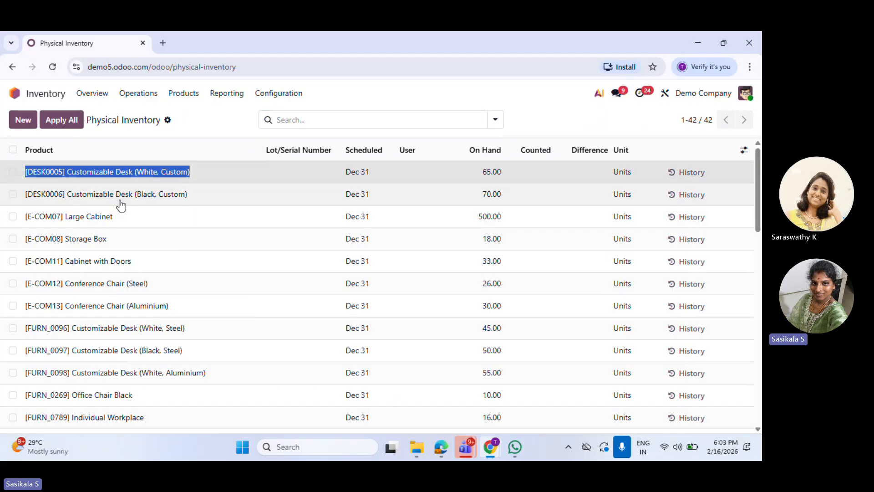
left_click(24, 122)
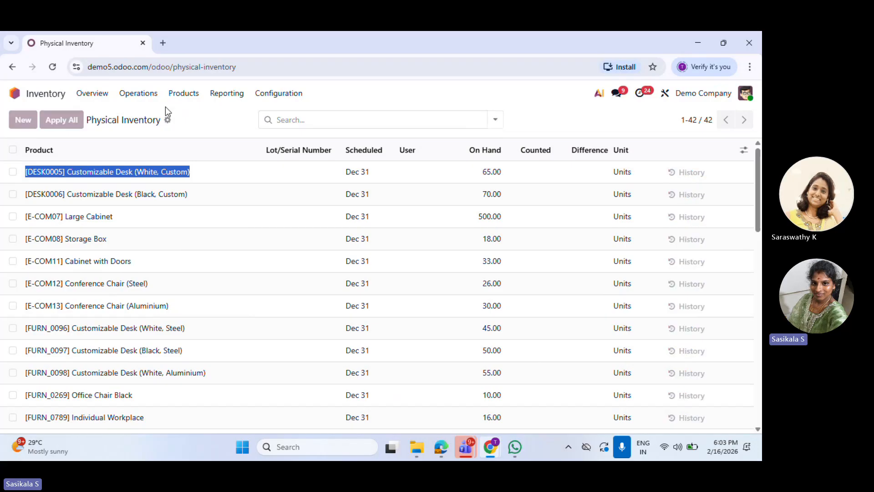
key("ctrl+v")
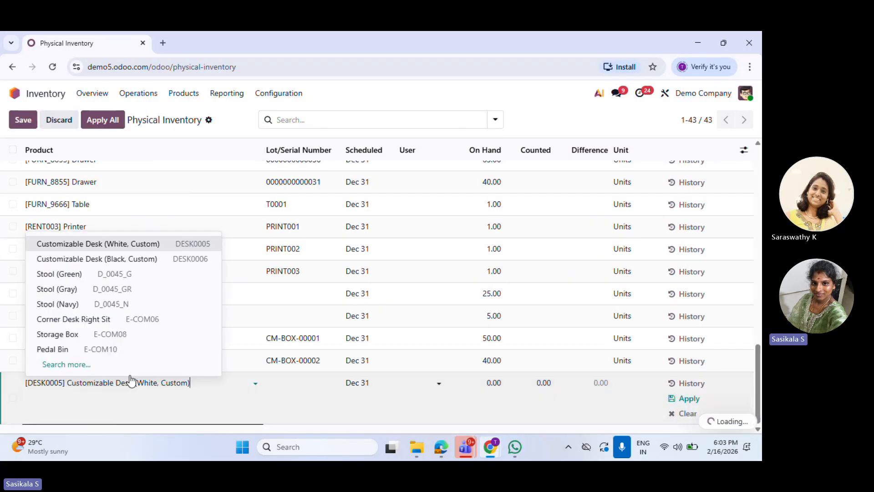
scroll(306, 341, "up", 15)
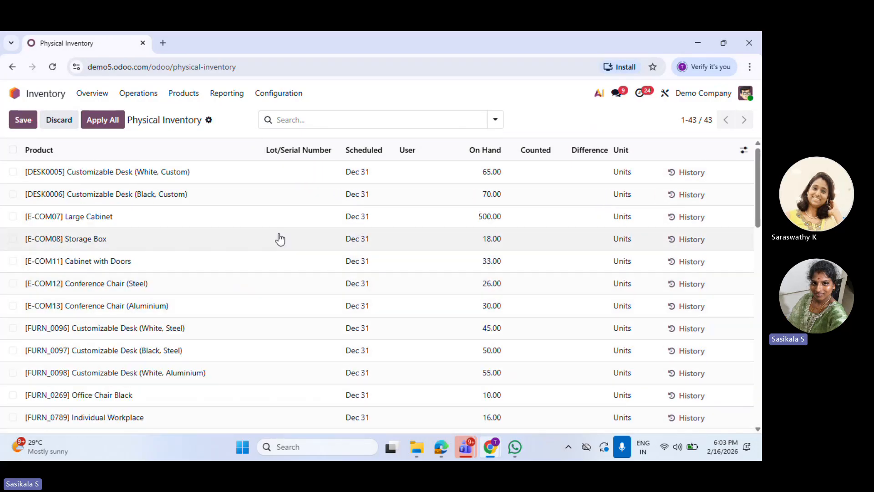
scroll(296, 335, "down", 8)
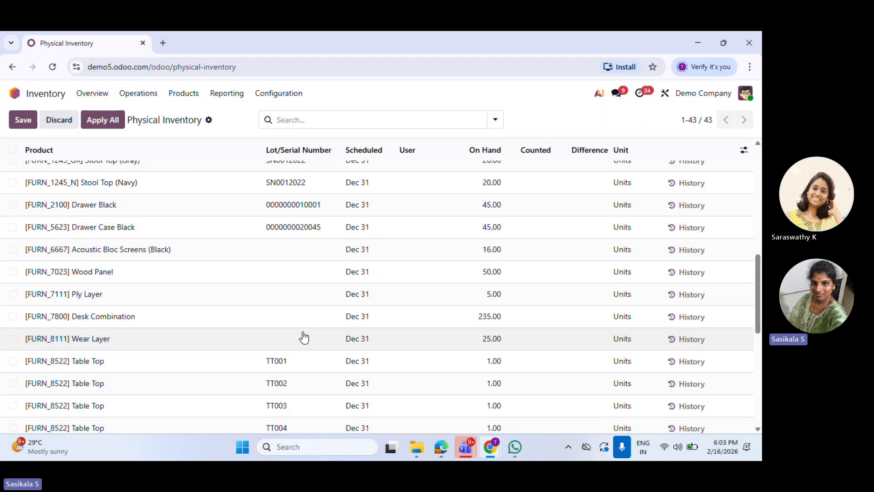
scroll(304, 338, "down", 5)
left_click(162, 385)
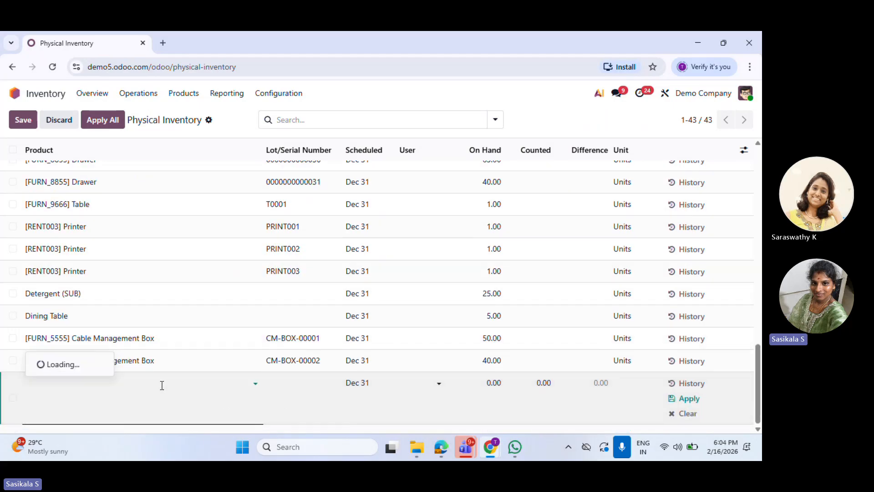
key("ctrl+v")
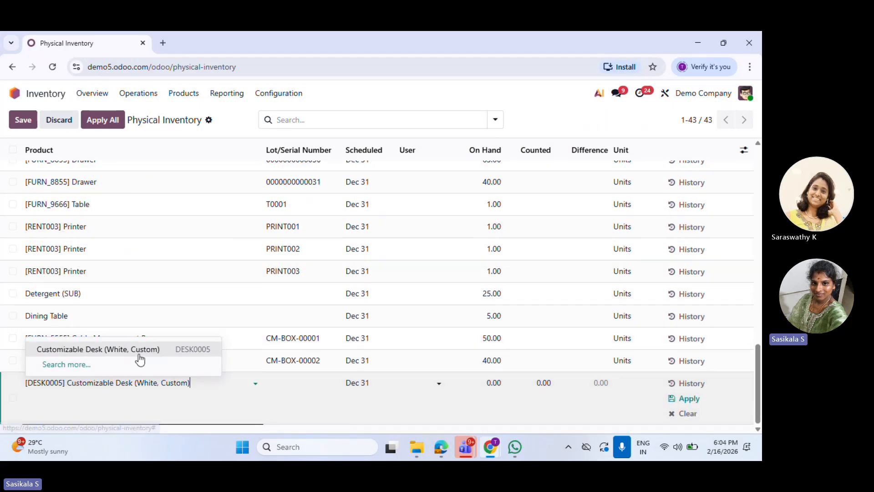
left_click(138, 355)
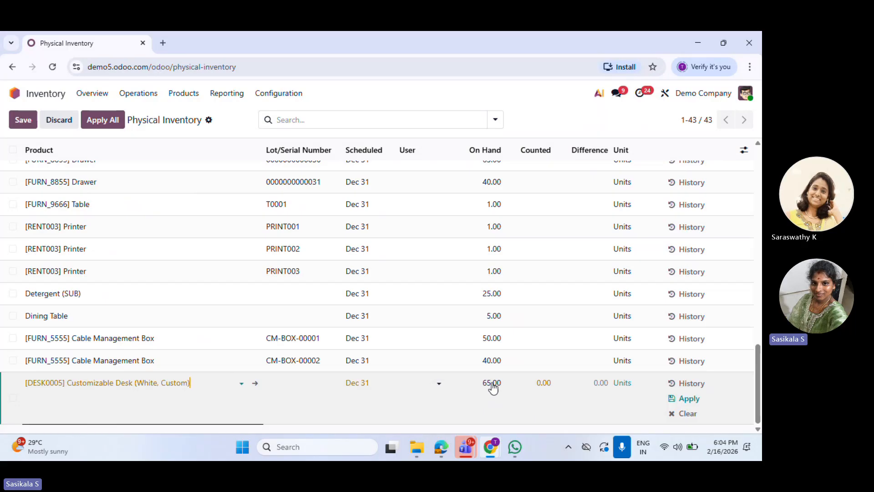
Set the new line's counted quantity to 80, save it, and apply the adjustment to Customizable Desk (White, Custom)
left_click(535, 383)
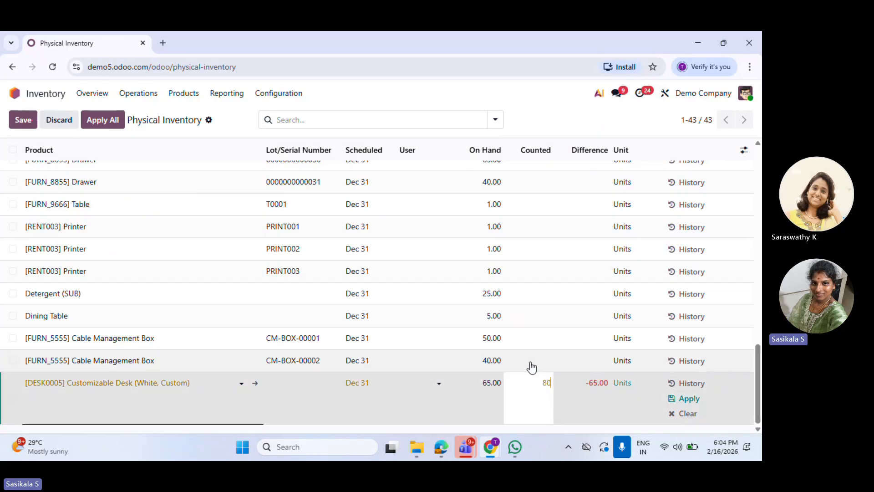
type("80")
left_click(36, 120)
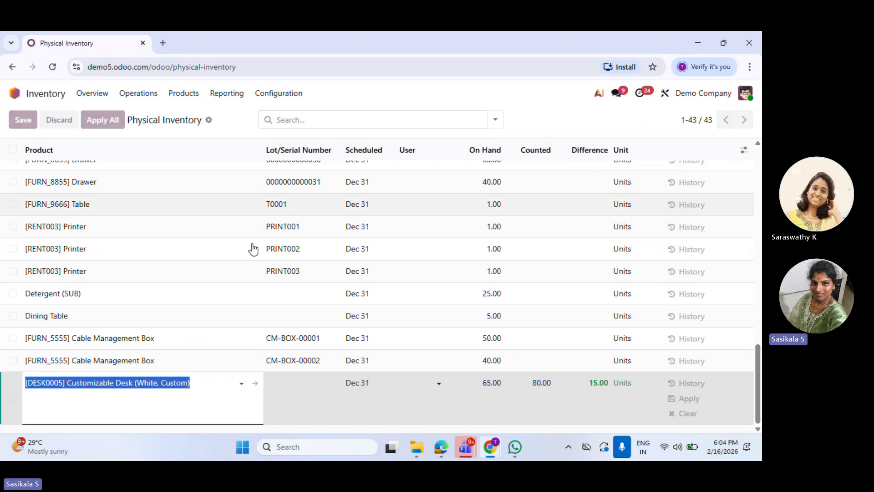
scroll(410, 358, "up", 5)
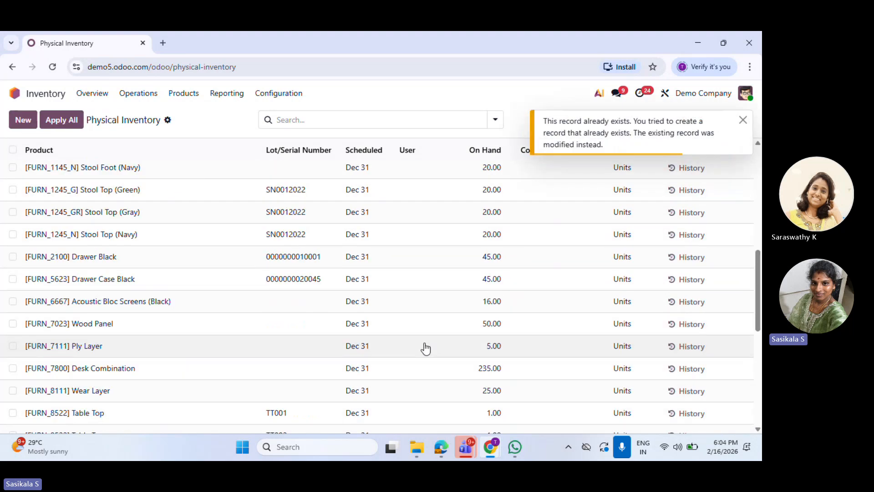
scroll(425, 349, "up", 5)
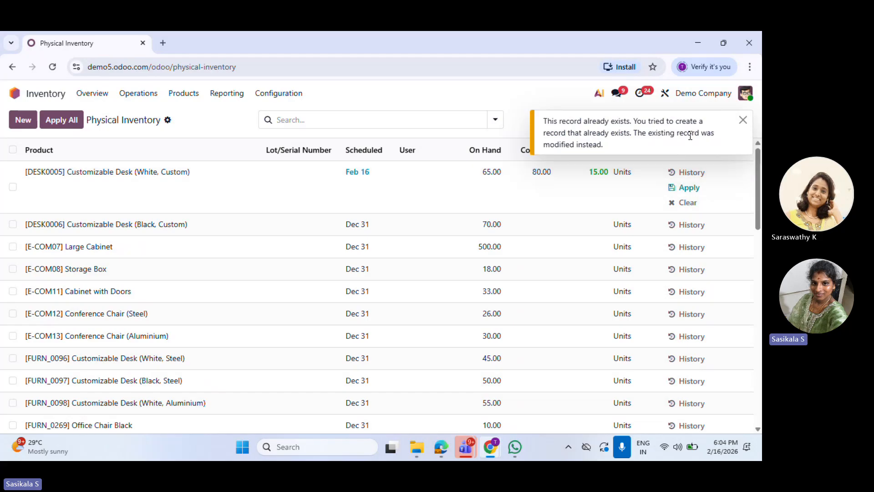
left_click(742, 120)
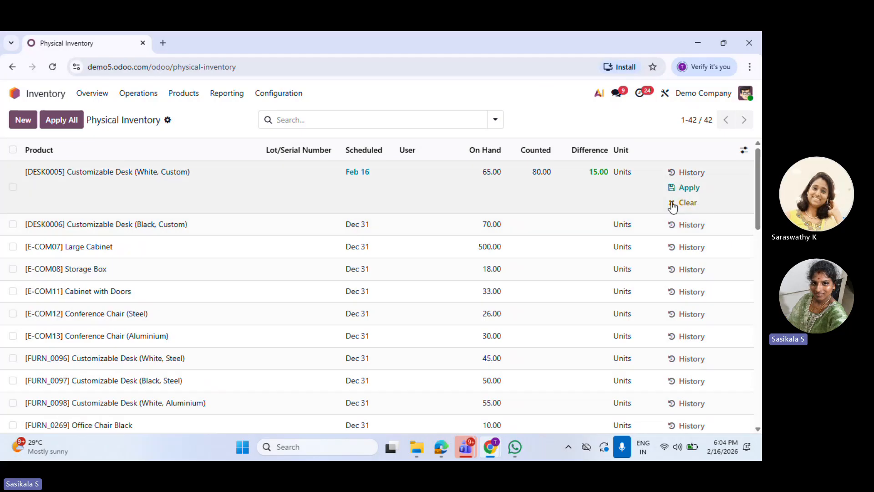
left_click(698, 189)
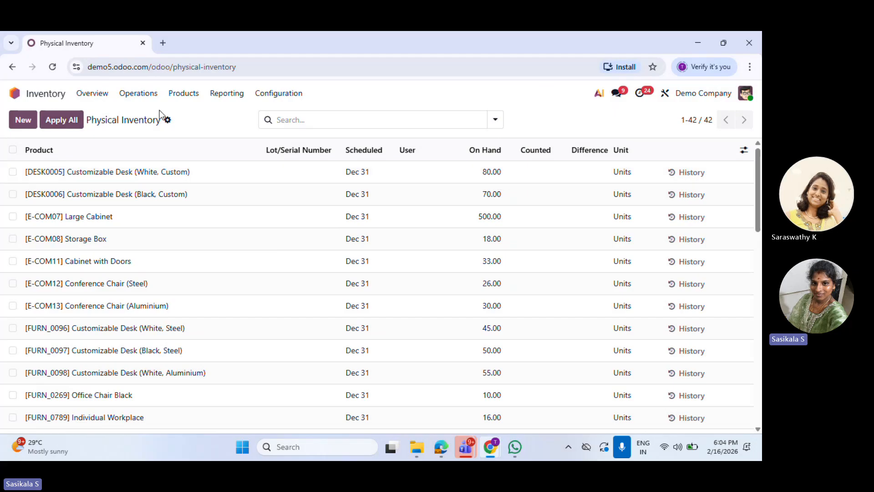
View the record import page for physical inventory, return to the list, and check its optional columns
left_click(168, 121)
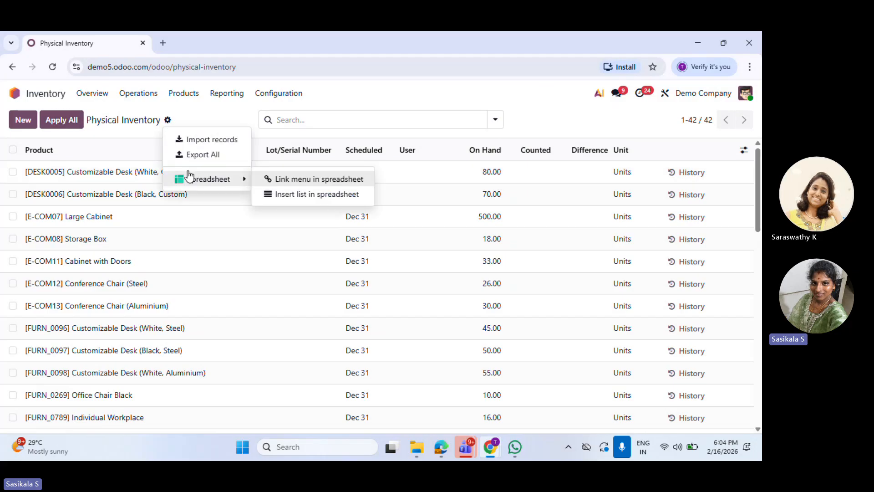
left_click(218, 143)
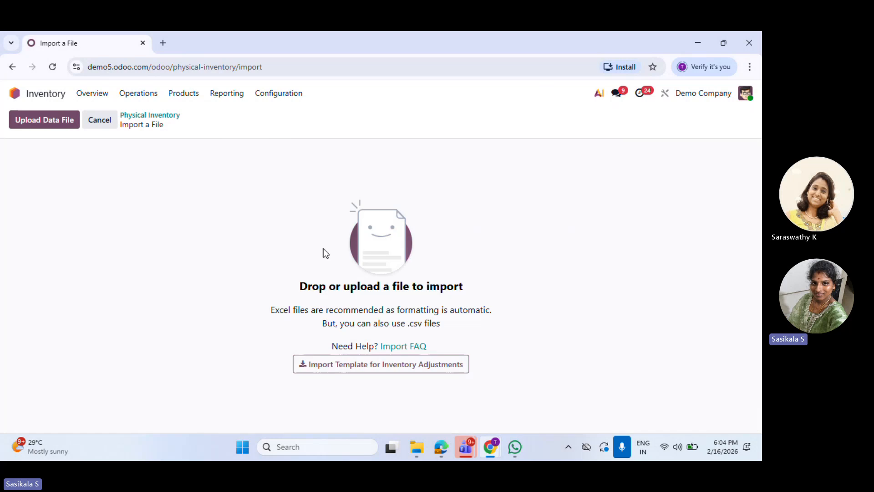
left_click(172, 119)
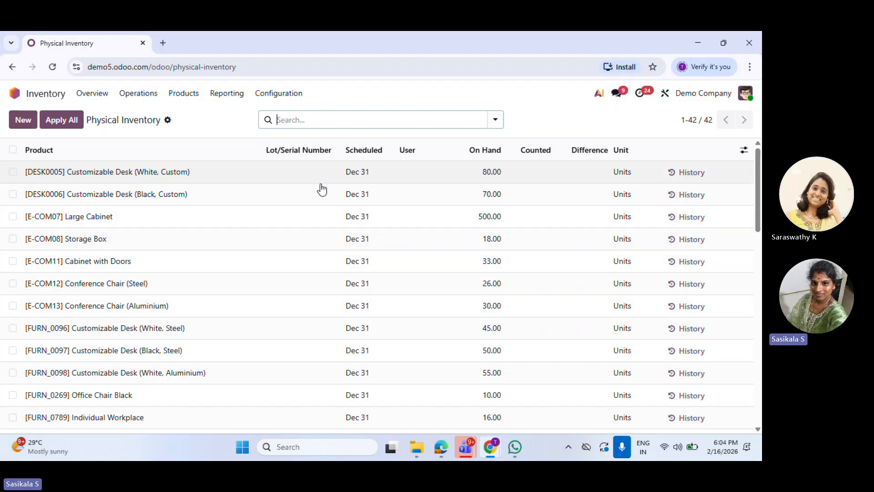
left_click(742, 151)
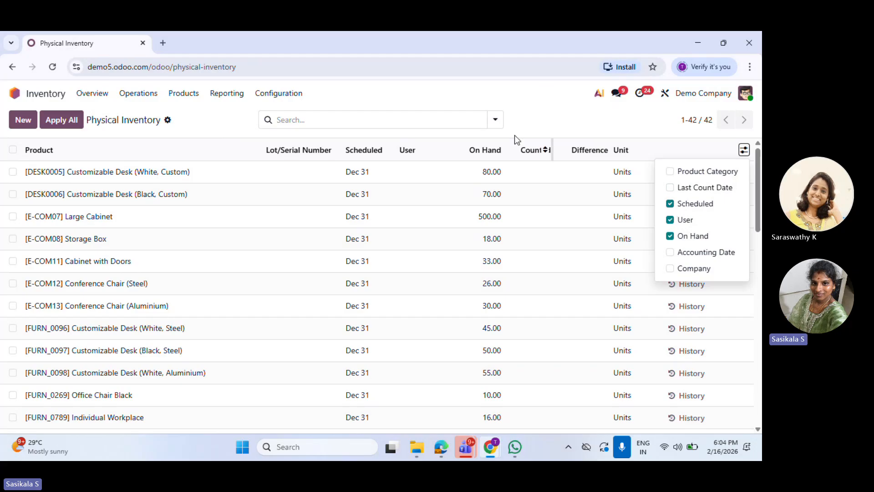
left_click(554, 102)
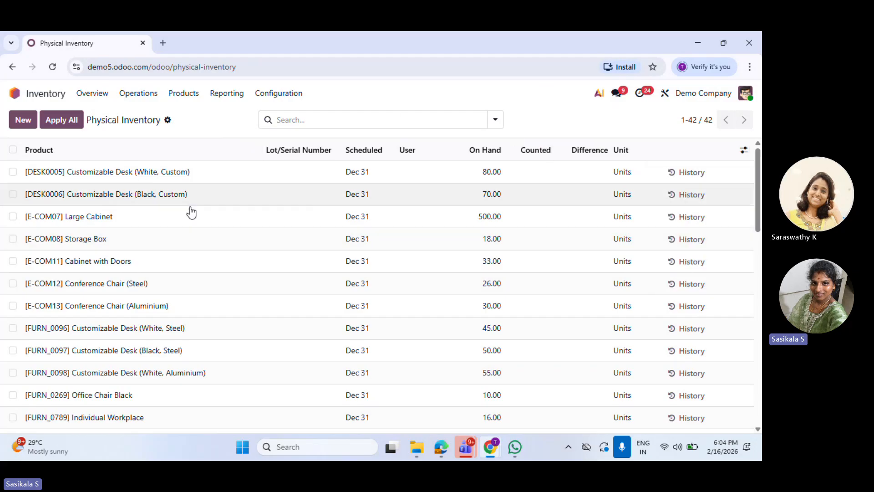
Go to the scrap orders, examine a blank new scrap order form, and discard it
left_click(138, 92)
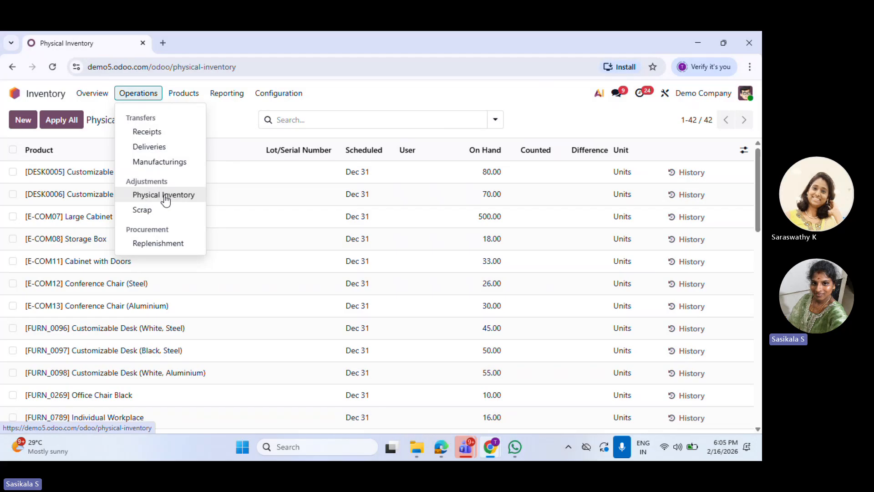
left_click(142, 210)
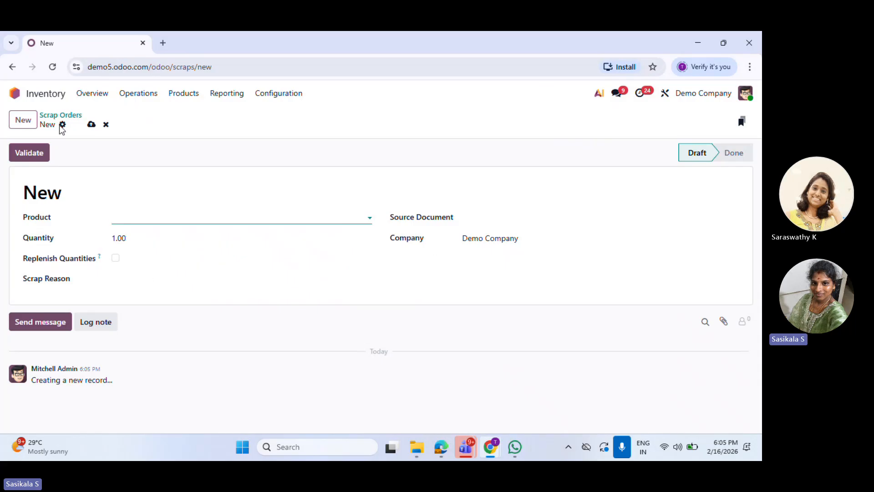
left_click(106, 124)
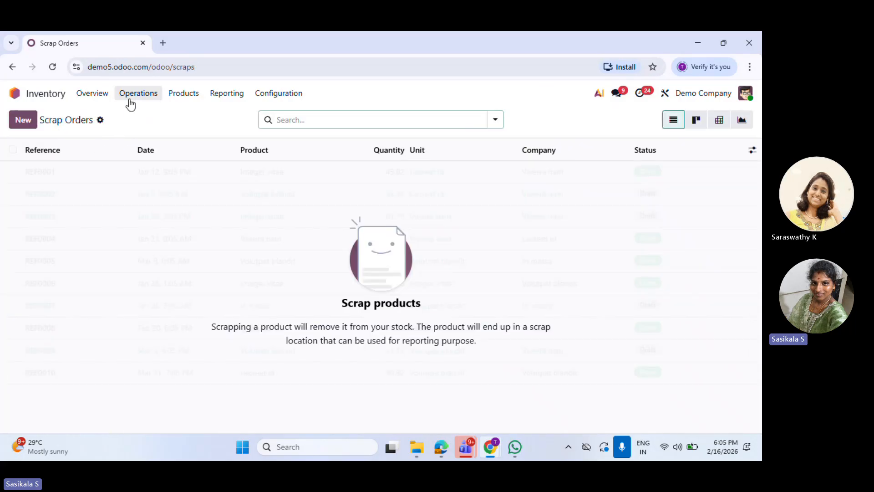
Go to the replenishment list and open the product record of its [FURN_8900] line
left_click(132, 95)
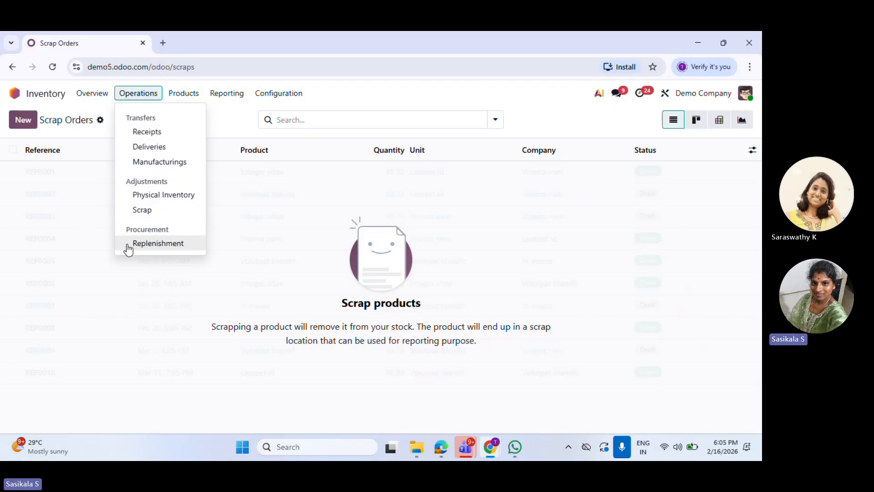
left_click(152, 246)
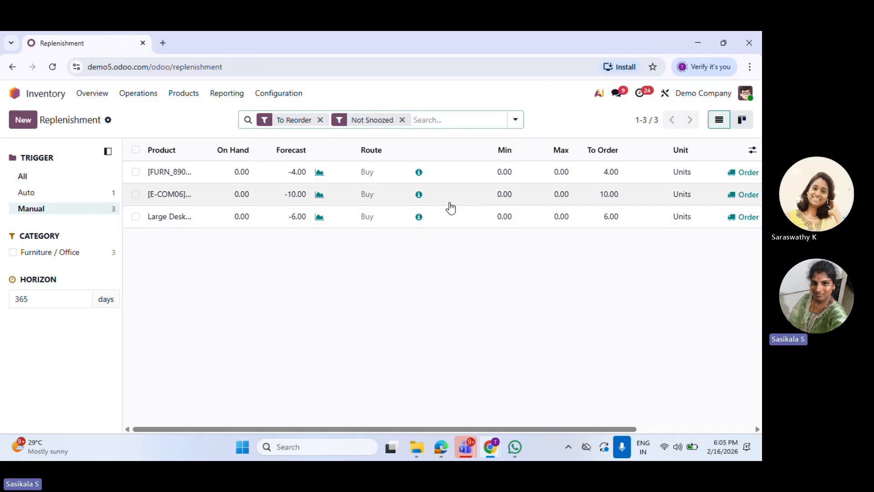
left_click_drag(457, 429, 269, 437)
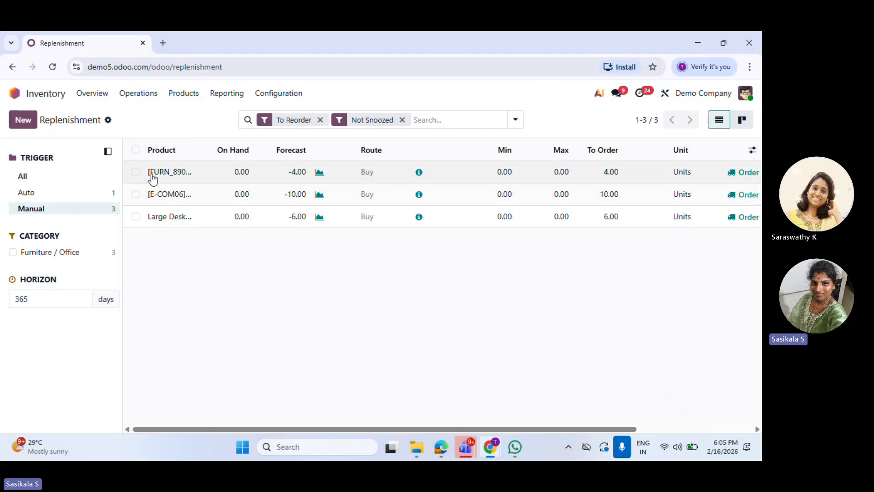
left_click(173, 175)
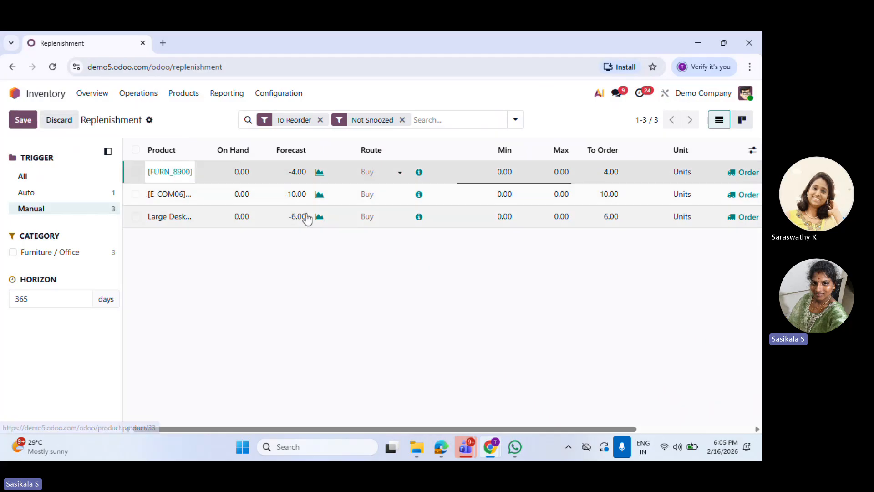
left_click(173, 172)
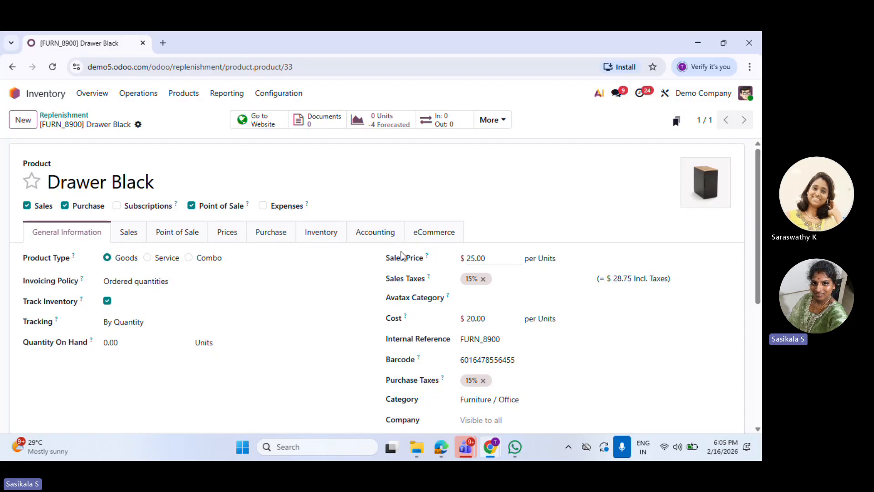
Examine the inventory details of the Drawer Black product, including its logistics and traceability sections
left_click(328, 236)
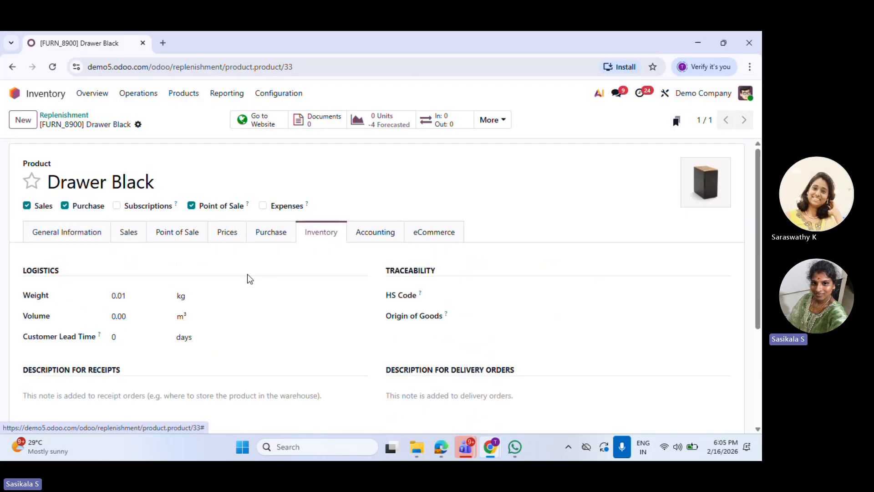
scroll(205, 291, "down", 2)
scroll(203, 297, "up", 1)
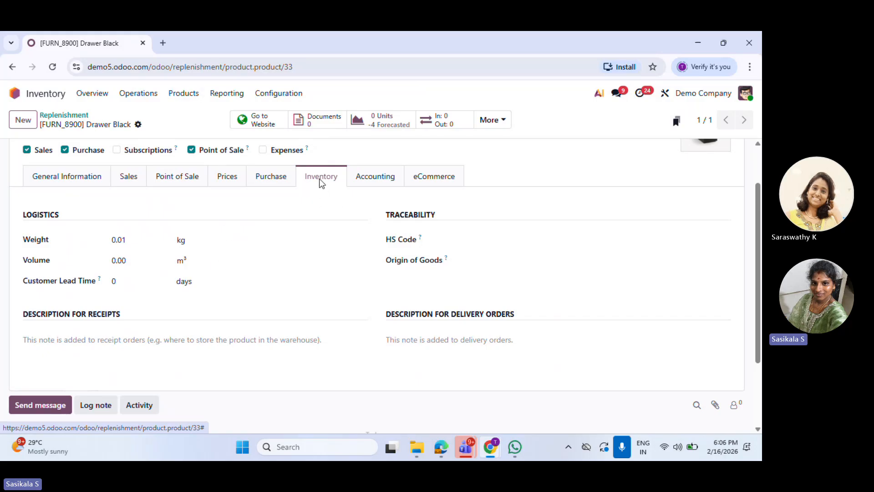
scroll(309, 240, "down", 2)
scroll(322, 240, "up", 3)
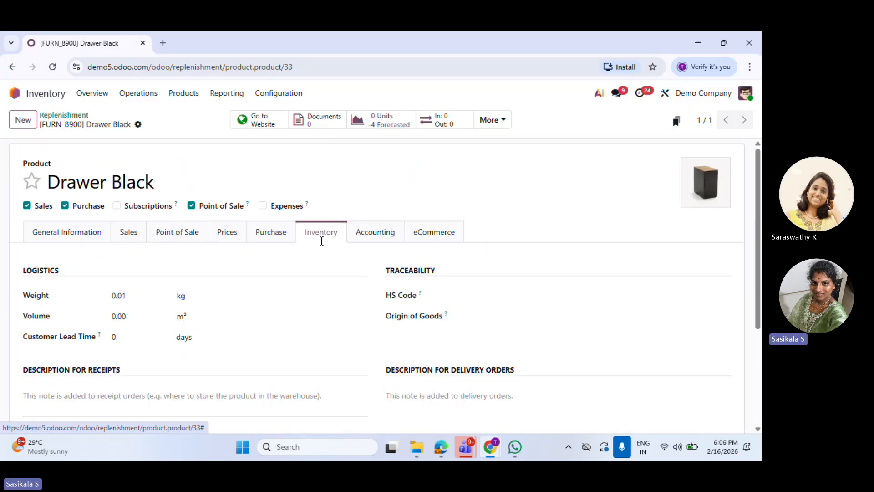
Duplicate the browser tab of the Drawer Black product, then recheck the inventory details in the original tab
right_click(106, 43)
left_click(156, 139)
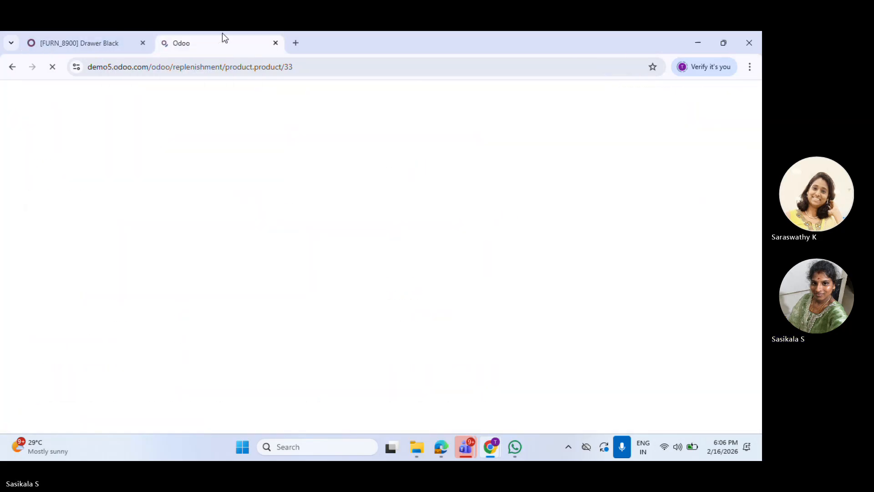
left_click(94, 34)
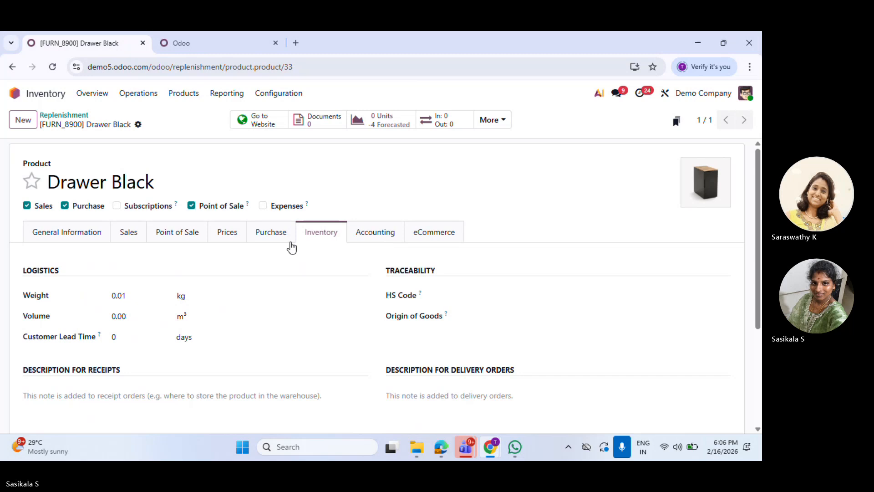
scroll(298, 321, "down", 3)
scroll(358, 305, "up", 2)
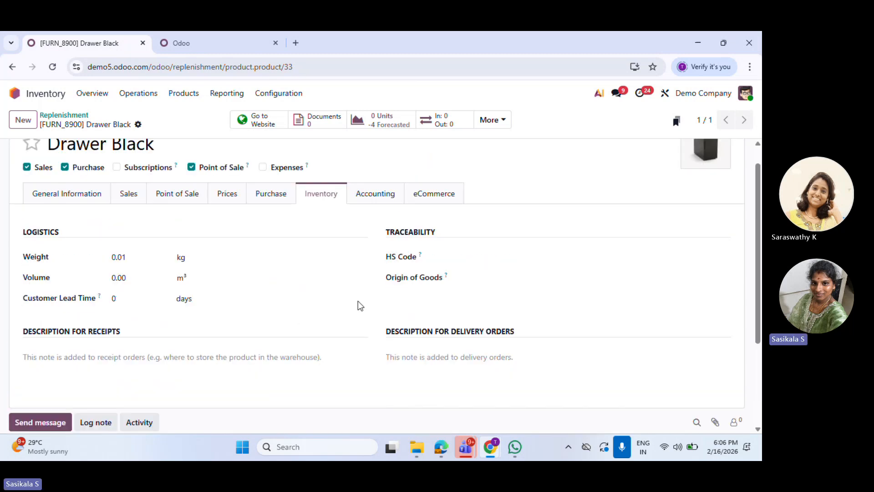
scroll(358, 301, "up", 1)
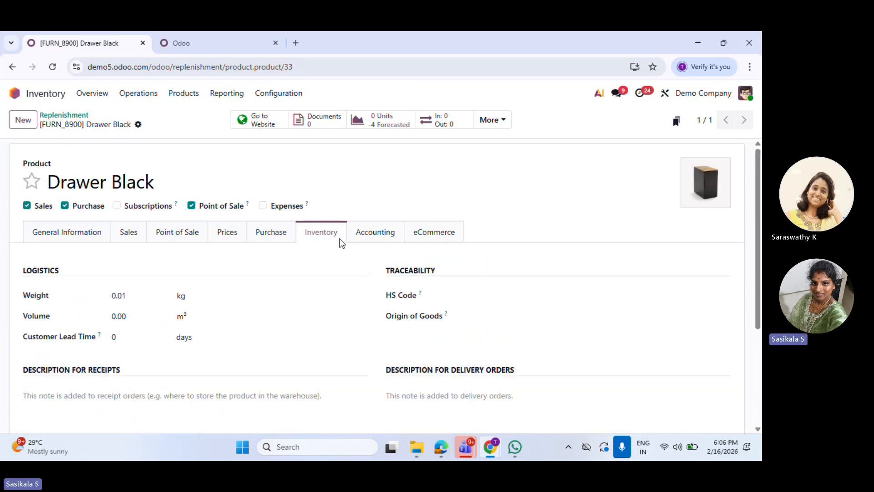
In the duplicated tab, search Odoo's settings for "rout", enable Multi-Step Routes for the warehouse, and save
left_click(201, 36)
left_click(11, 99)
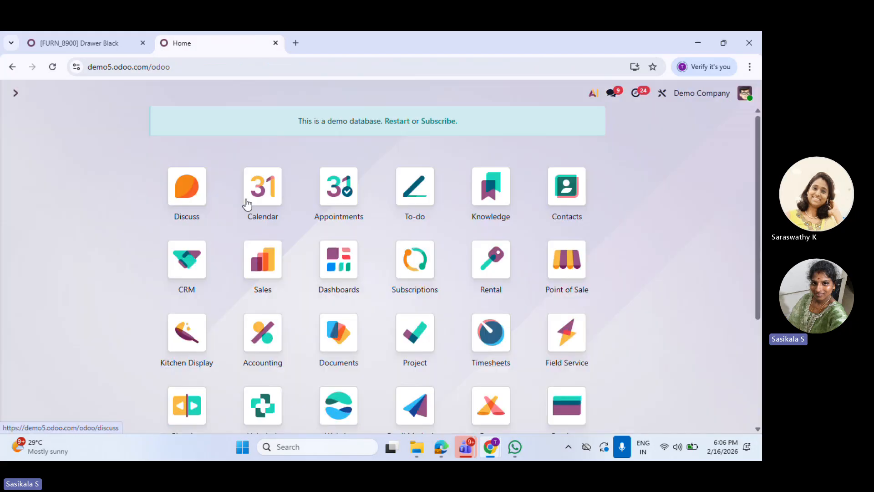
type("sett")
left_click(269, 199)
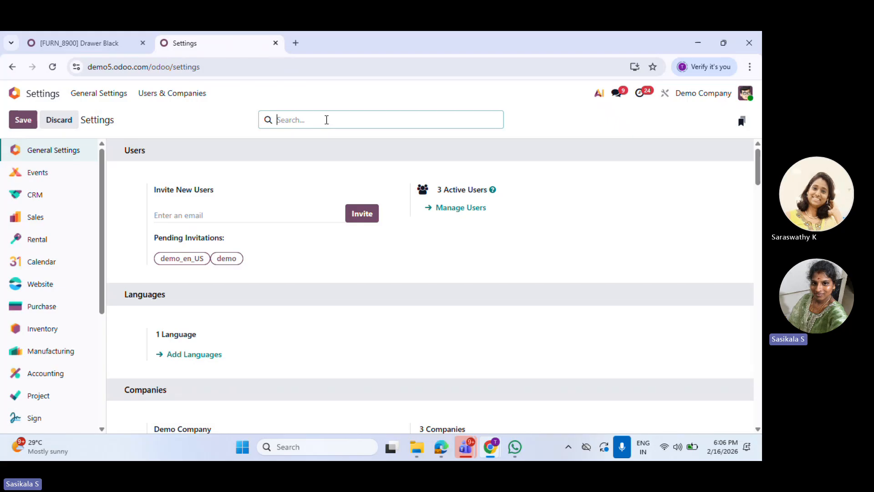
type("rou")
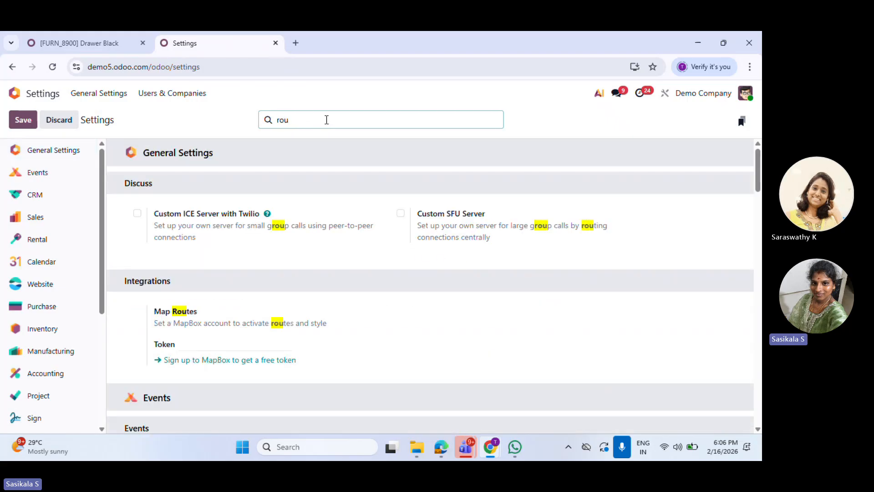
type("t")
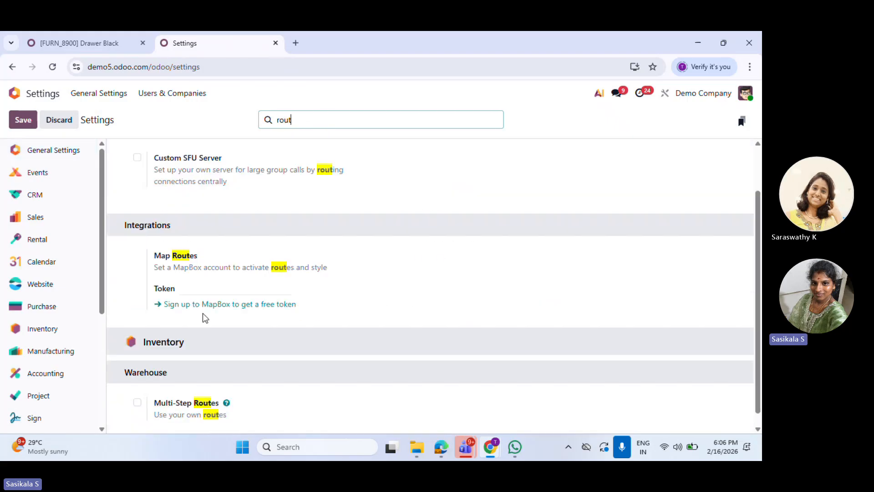
left_click(138, 389)
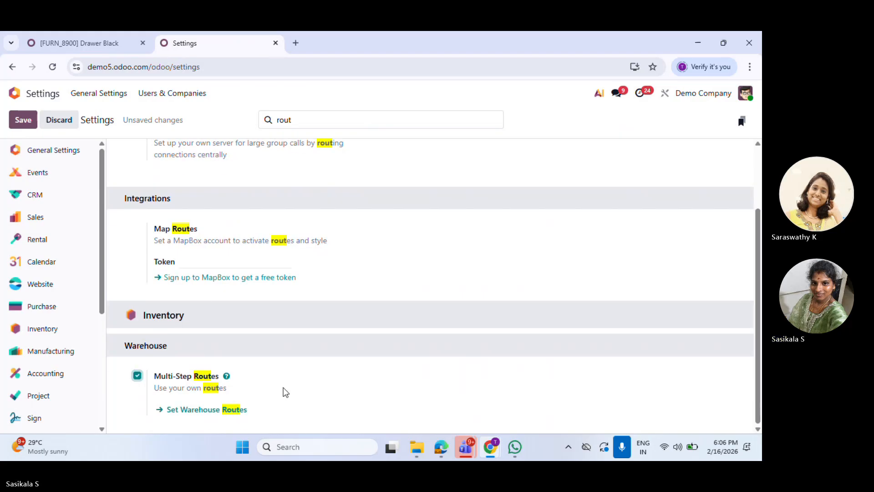
left_click(29, 126)
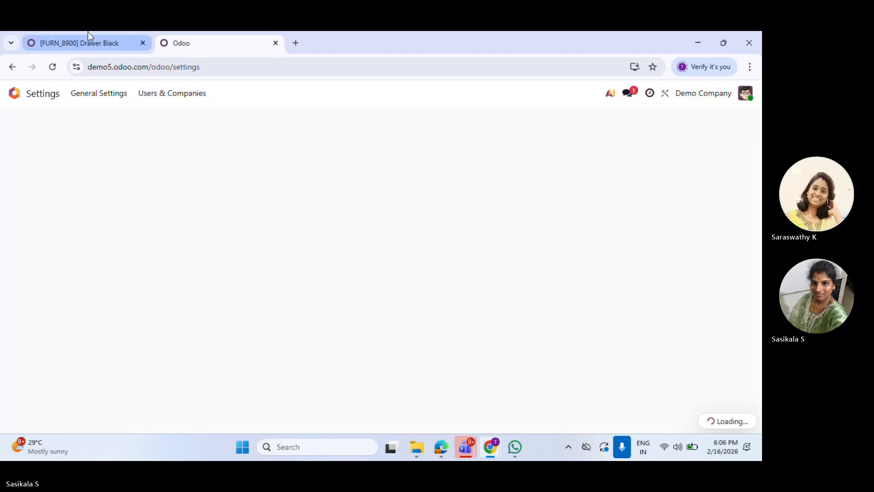
Reload the Drawer Black product in the original tab and check its inventory details for route options
left_click(94, 32)
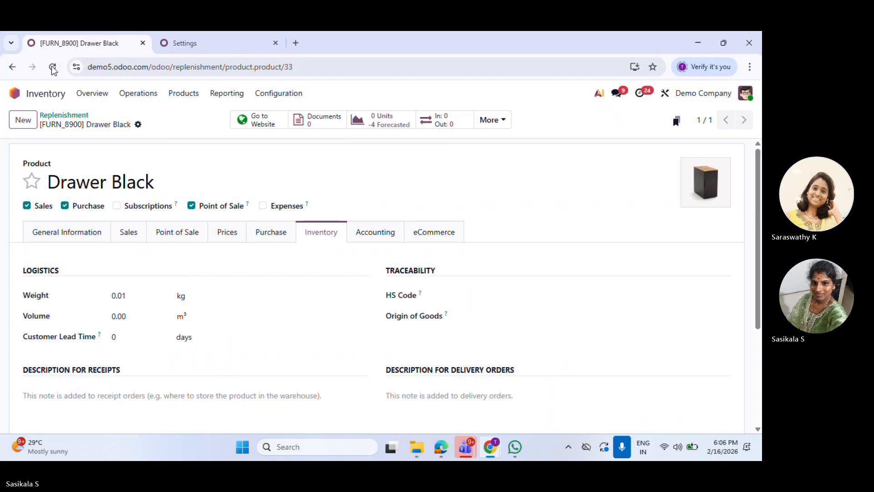
key("F5")
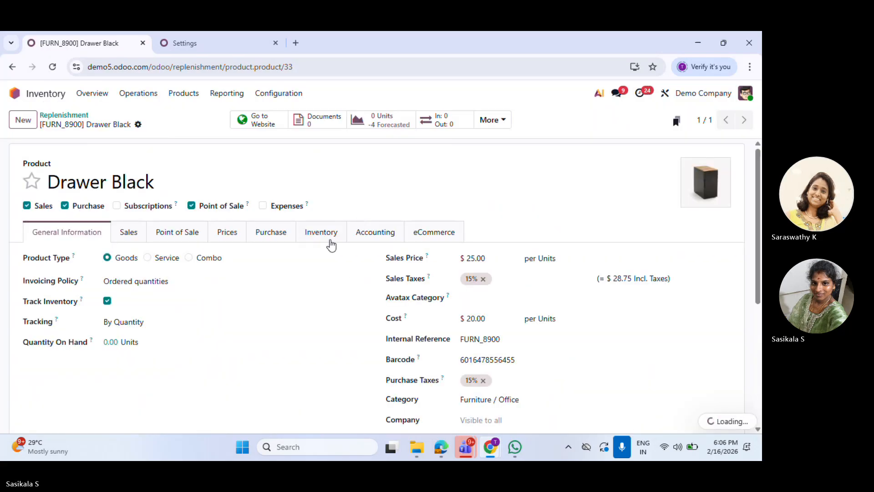
left_click(326, 233)
scroll(229, 321, "down", 3)
scroll(240, 314, "down", 1)
scroll(240, 315, "up", 4)
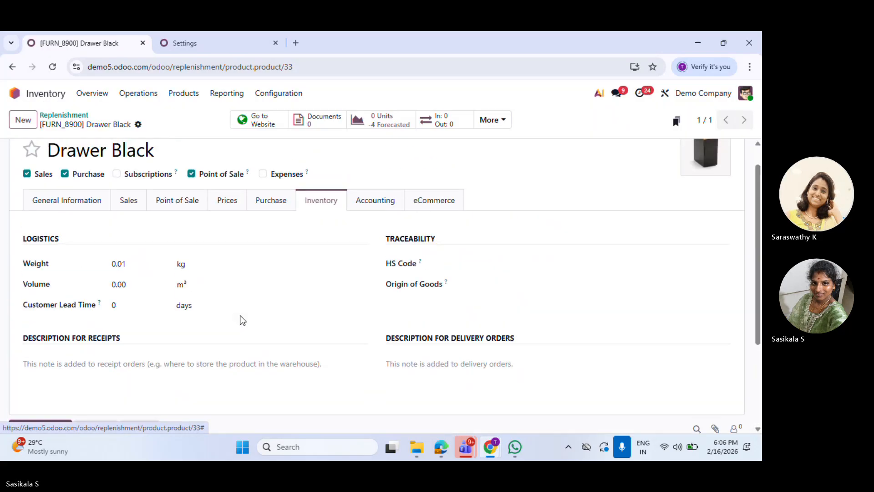
In the second tab, leave the settings and open the warehouse routes list in the Inventory app
key("ctrl+Tab")
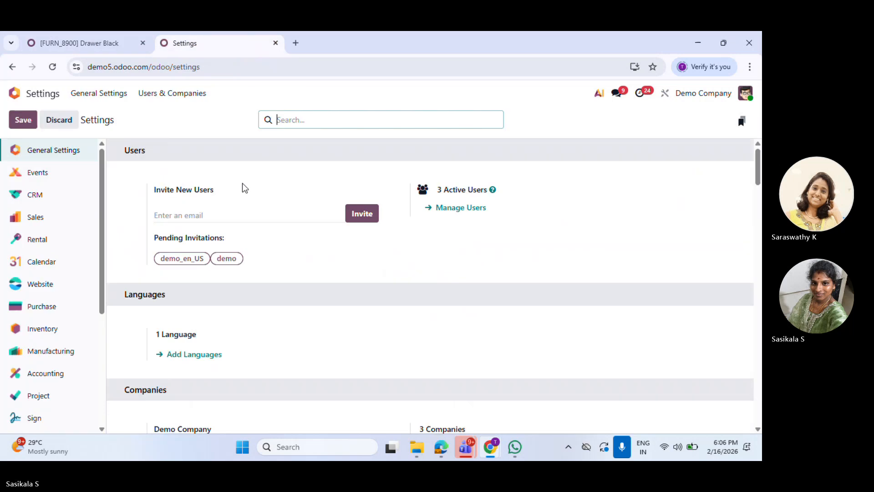
scroll(253, 264, "down", 3)
scroll(253, 264, "up", 3)
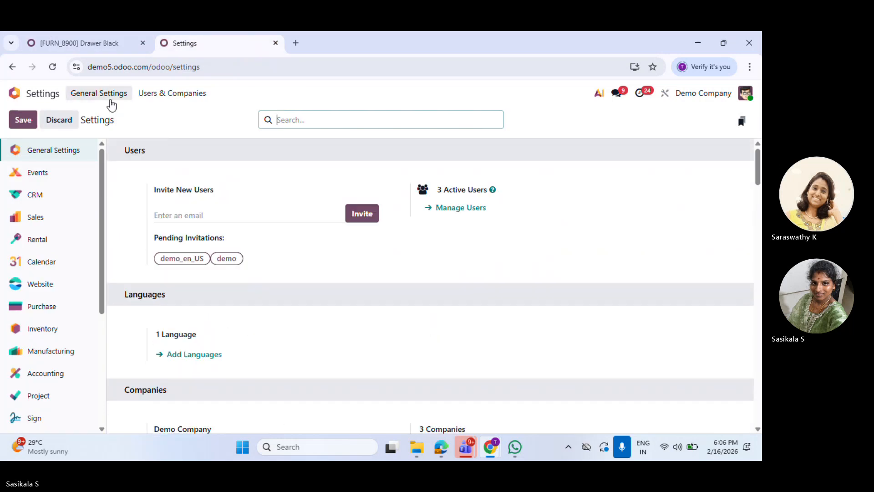
left_click(15, 93)
type("in")
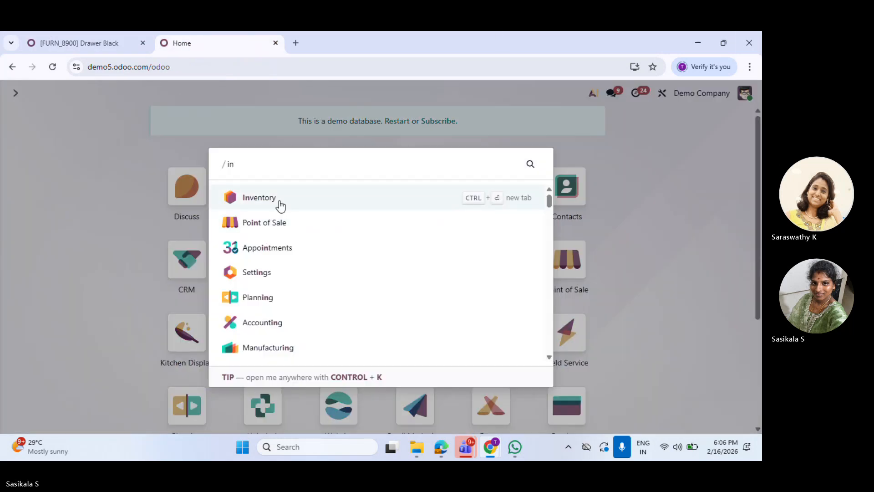
left_click(277, 203)
left_click(275, 95)
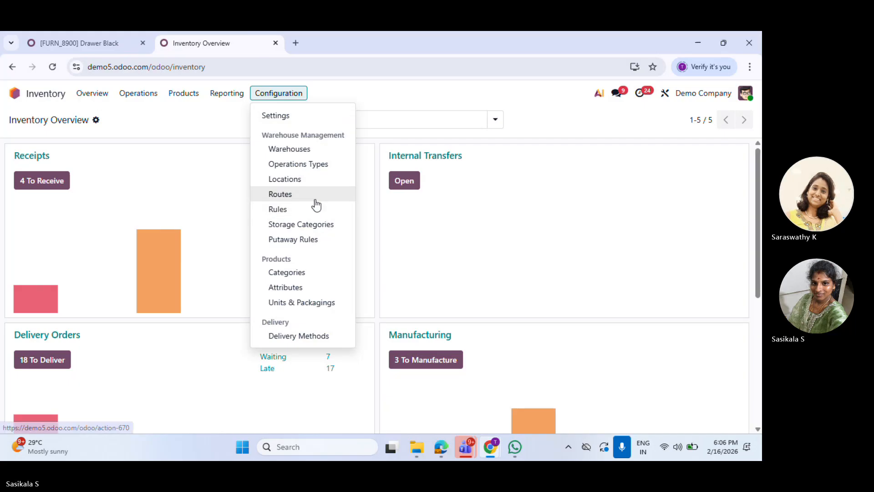
left_click(314, 195)
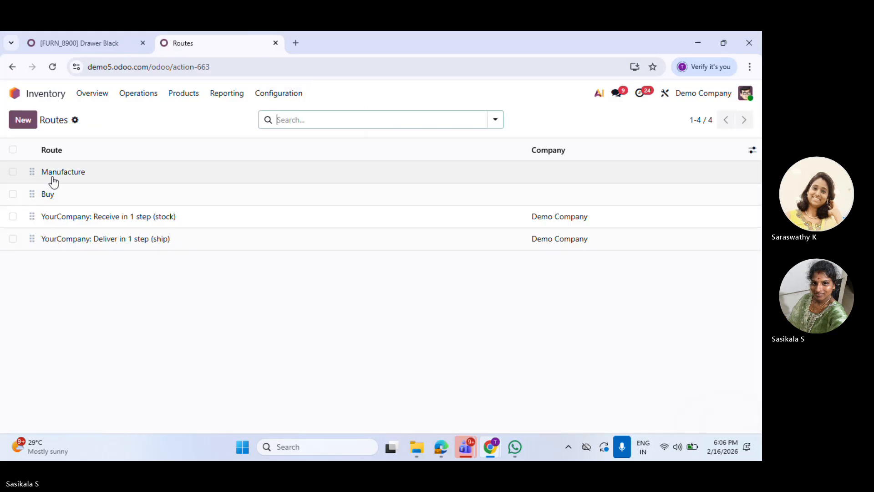
Filter the routes by Archived, unarchive Replenish on Order (MTO), and remove the filter
left_click(499, 122)
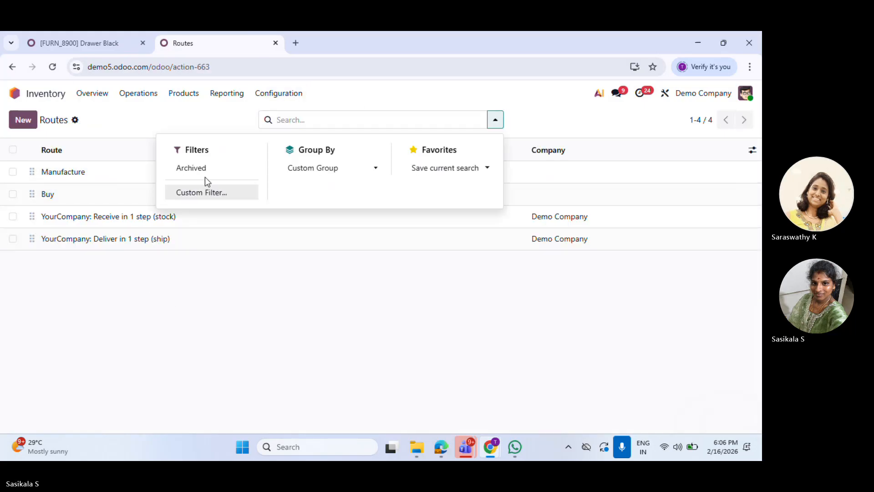
left_click(202, 172)
left_click(212, 326)
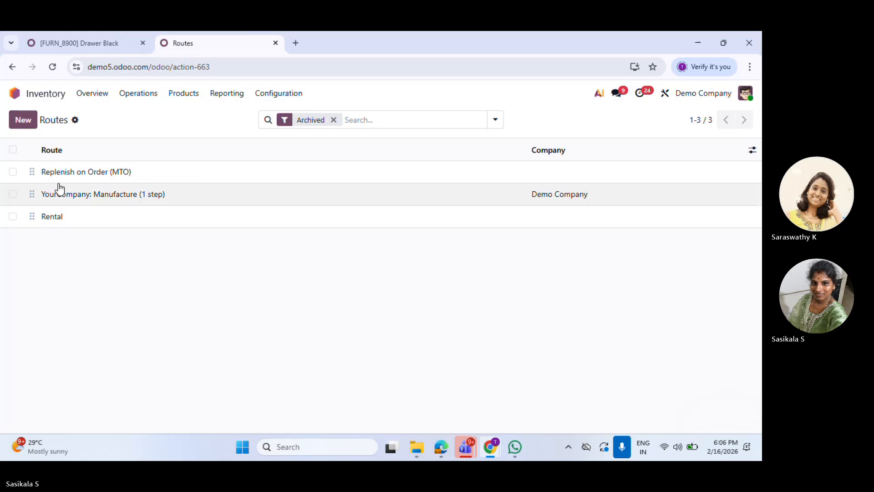
left_click(13, 172)
left_click(416, 120)
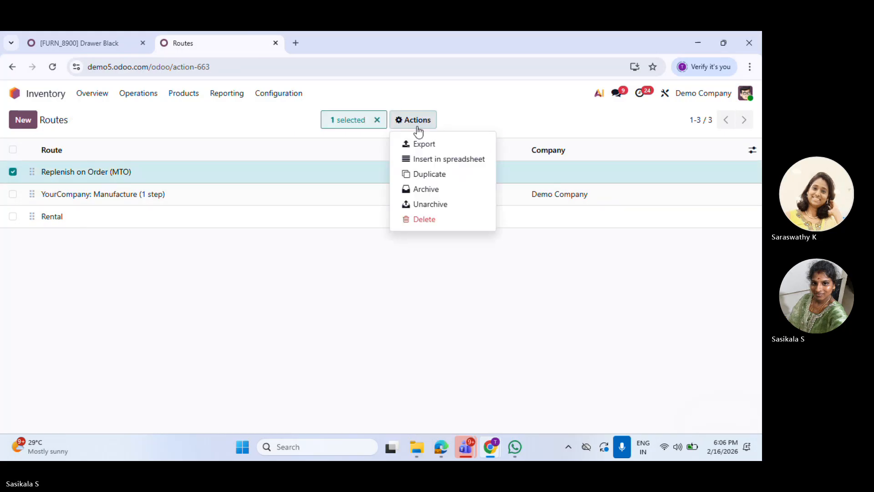
left_click(435, 205)
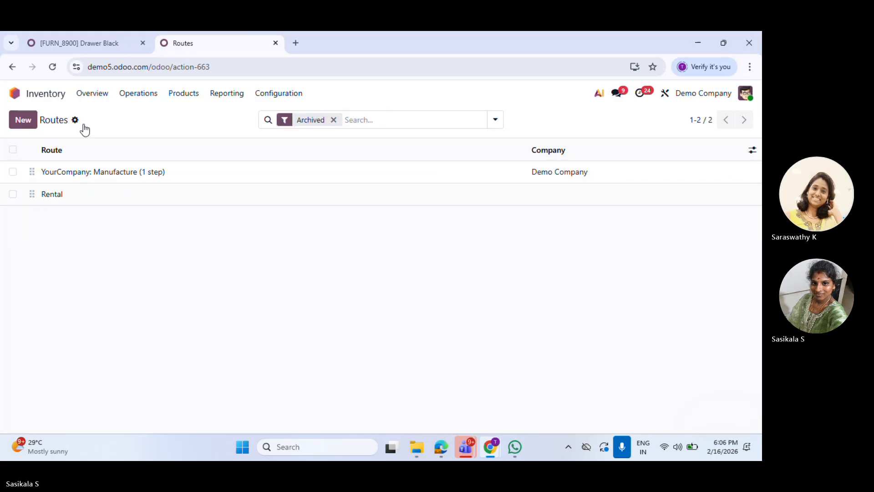
left_click(334, 119)
Reload the Drawer Black product and enable the Replenish on Order (MTO) route in its inventory details
left_click(65, 36)
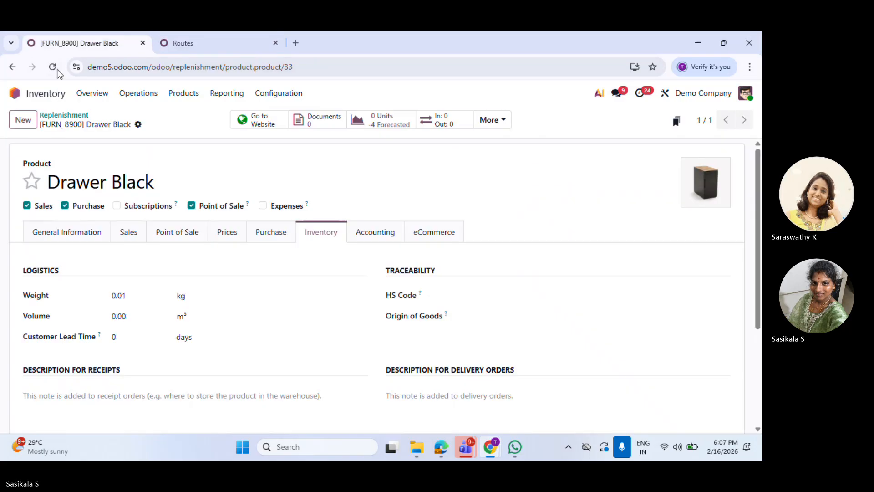
key("F5")
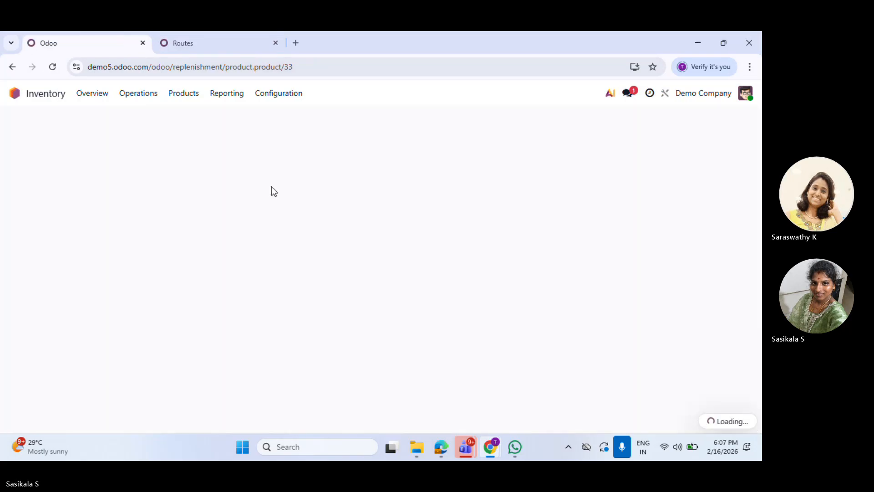
left_click(321, 231)
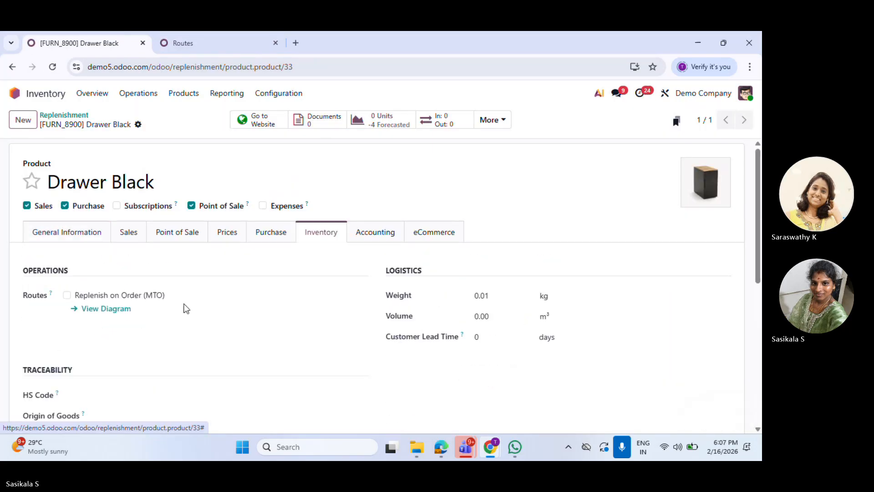
scroll(235, 266, "down", 1)
scroll(235, 266, "up", 1)
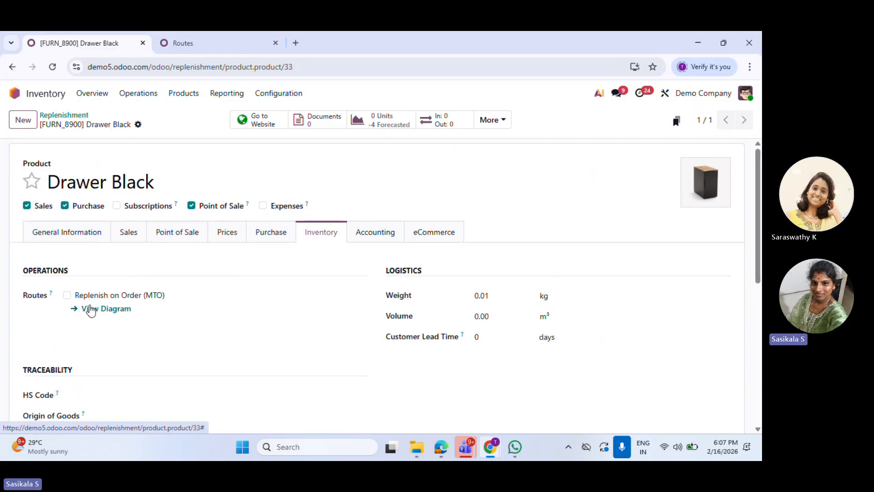
left_click(67, 295)
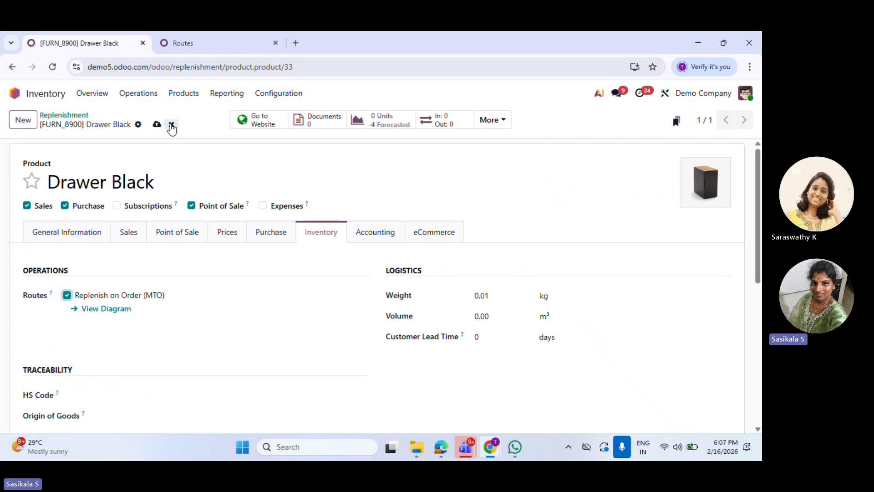
Check the vendor details in Drawer Black's purchase information and return to its inventory details
left_click_drag(55, 181, 165, 179)
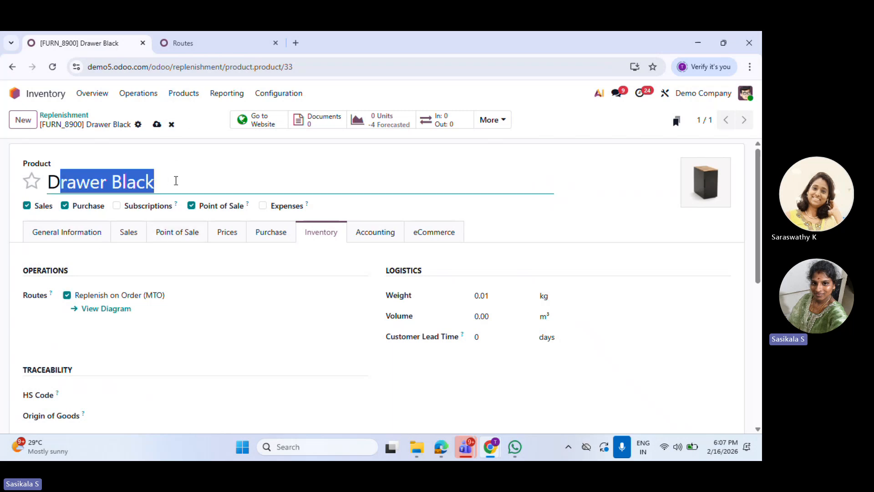
left_click(176, 181)
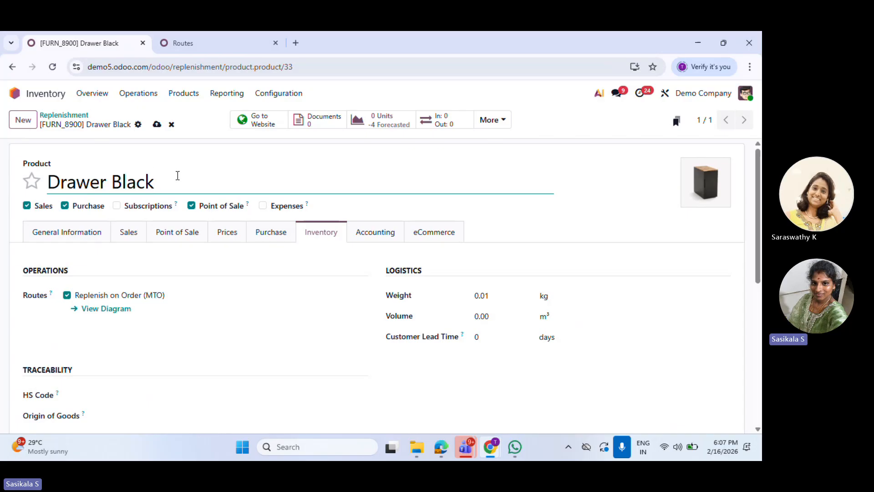
left_click_drag(162, 171, 53, 183)
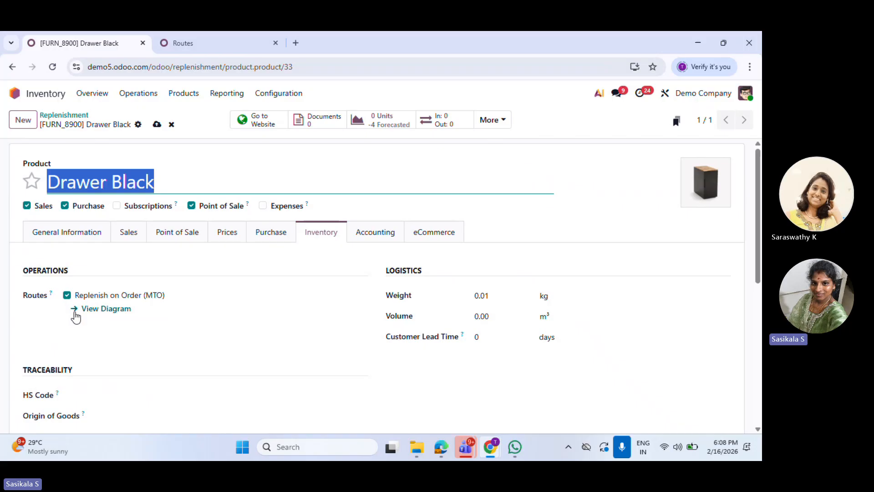
left_click(269, 236)
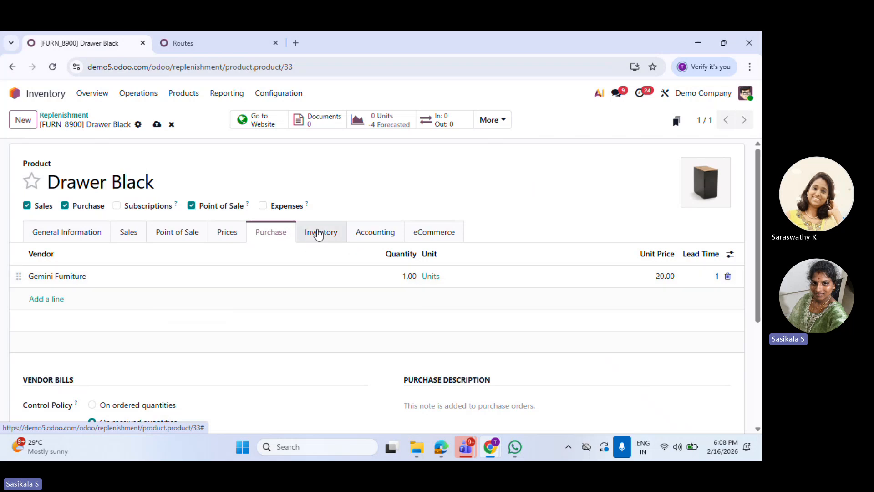
left_click(319, 232)
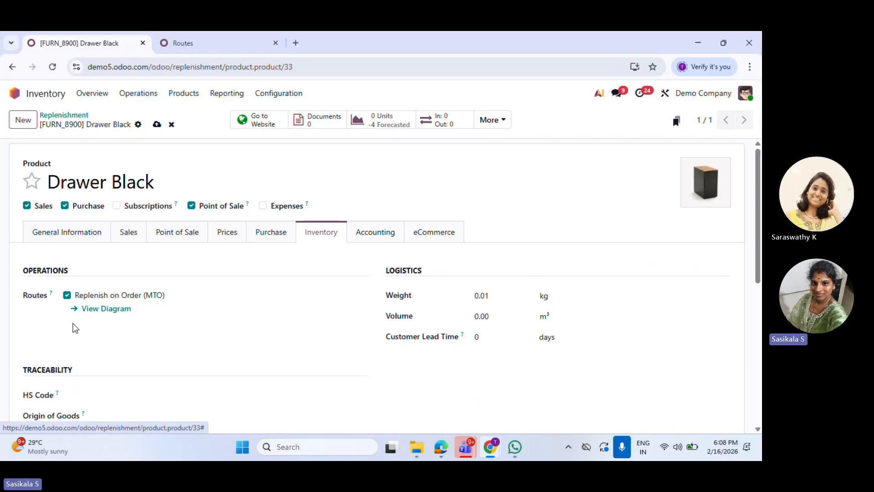
triple_click(47, 183)
left_click_drag(48, 182, 195, 186)
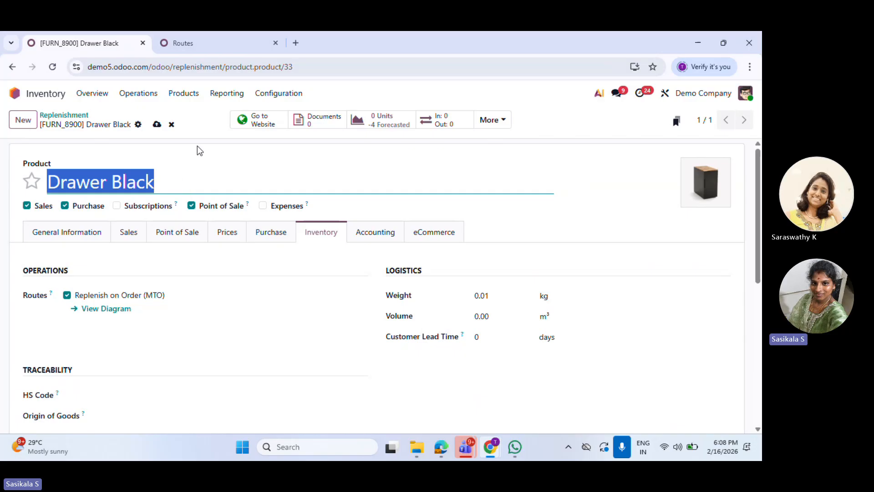
Save the Drawer Black product and return to the replenishment list
left_click(88, 116)
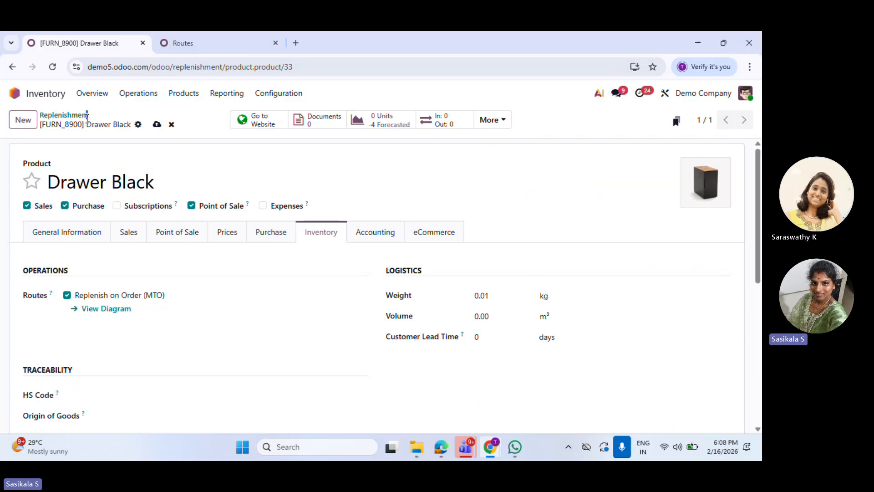
left_click(158, 125)
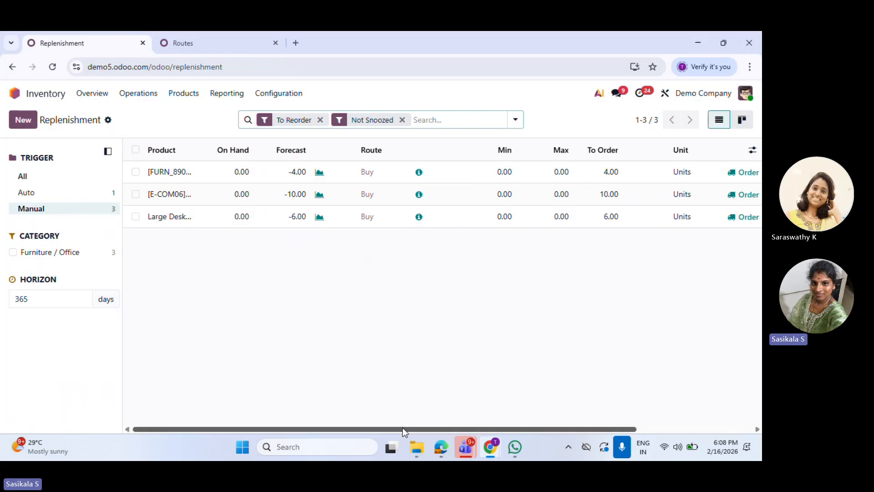
mouse_move(403, 429)
left_mouse_down()
mouse_move(424, 429)
mouse_move(403, 429)
left_mouse_up()
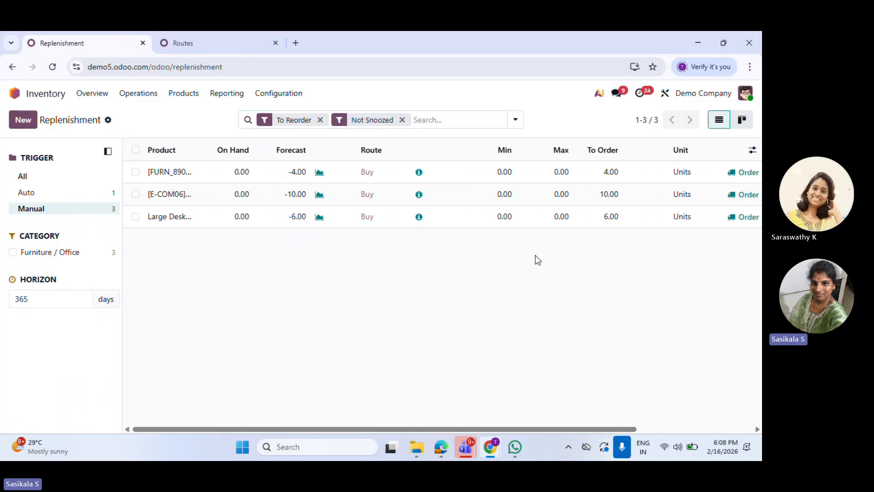
Set the reordering minimum to 3 and maximum to 10 for the FURN_8900 product and save the line
left_click(504, 172)
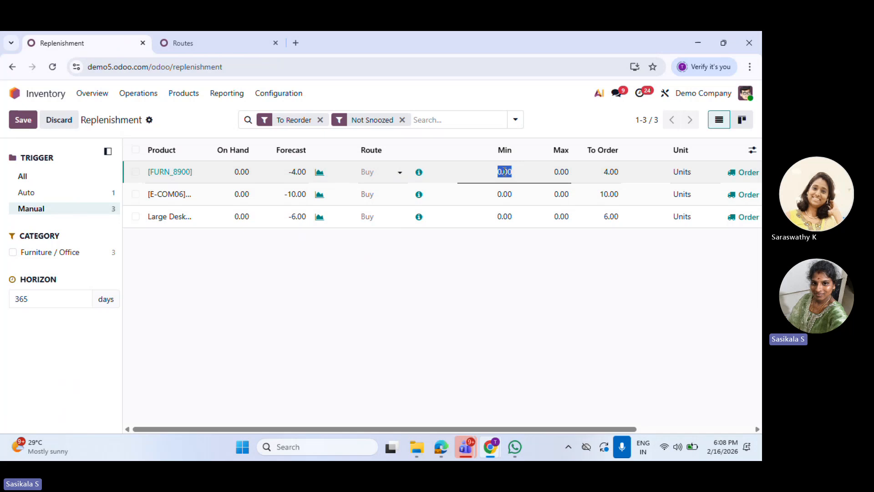
type("3")
left_click(554, 172)
type("1")
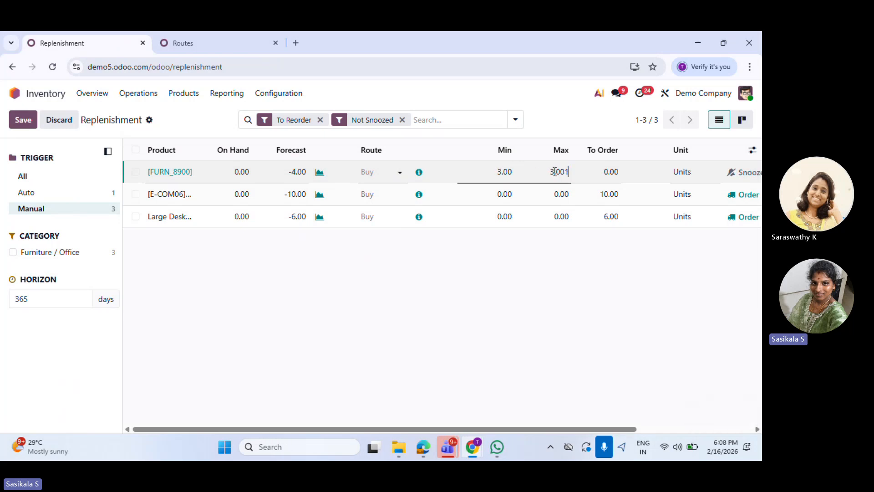
type("0")
left_click_drag(544, 173, 593, 170)
type("1")
key("F10")
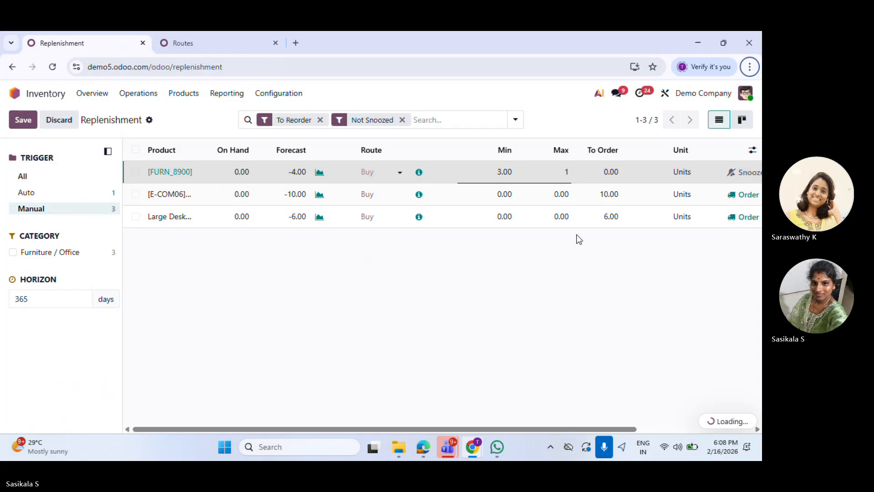
left_click(562, 172)
type("10")
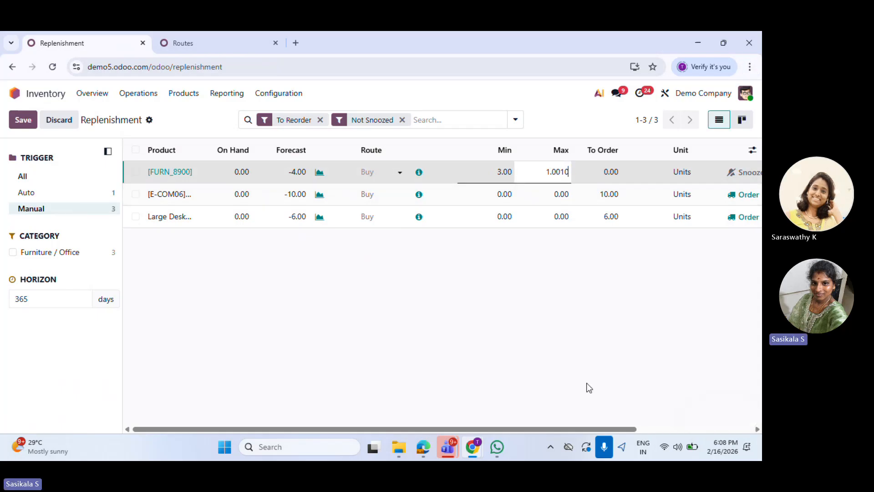
left_click(587, 384)
left_click(294, 285)
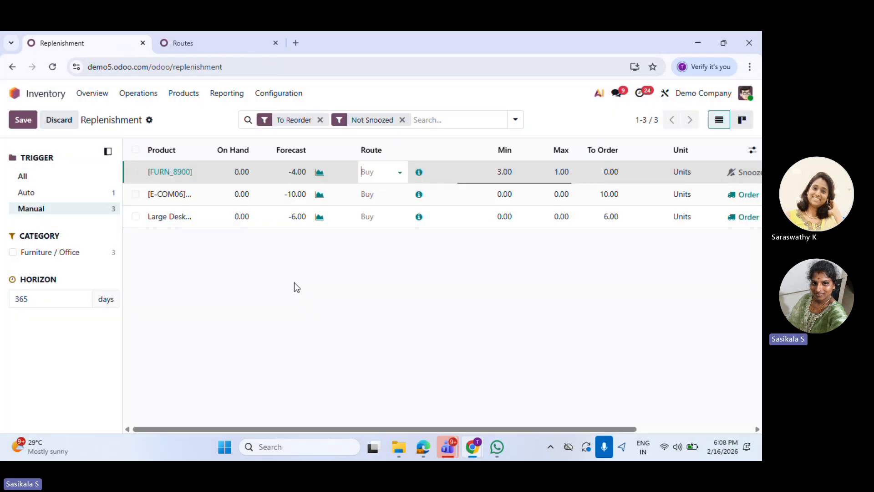
left_click(561, 172)
type("10")
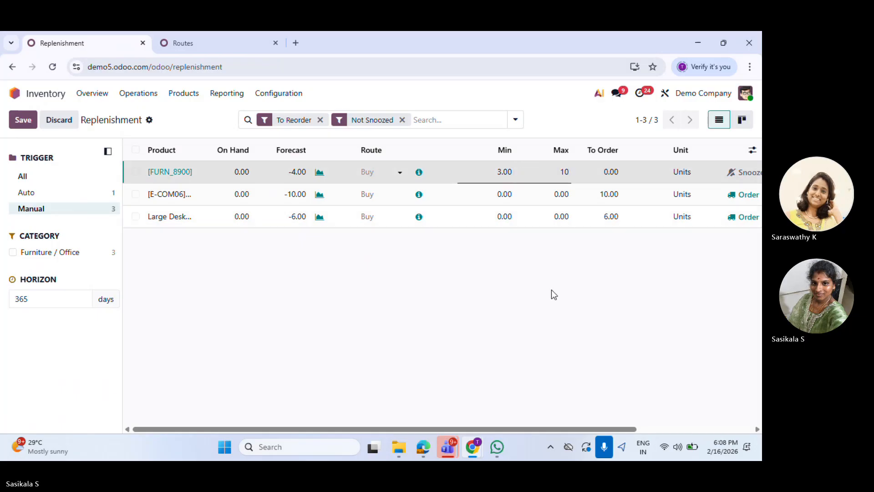
left_click(551, 290)
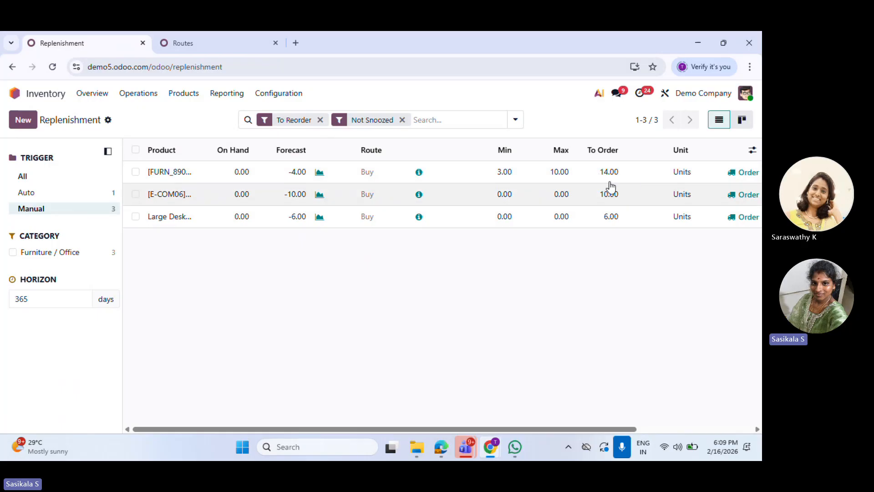
Order the replenishment for the FURN_8900 line and review the product lines of the generated request for quotation
left_click_drag(603, 429, 646, 396)
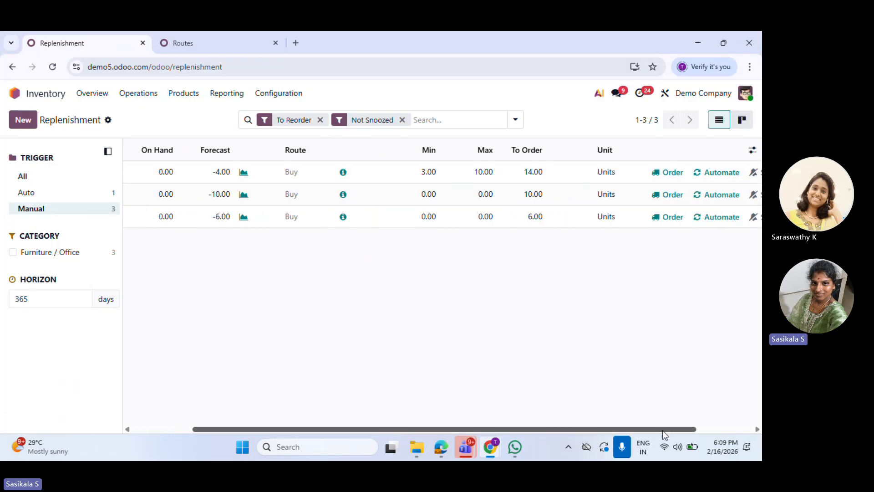
left_click_drag(662, 430, 729, 427)
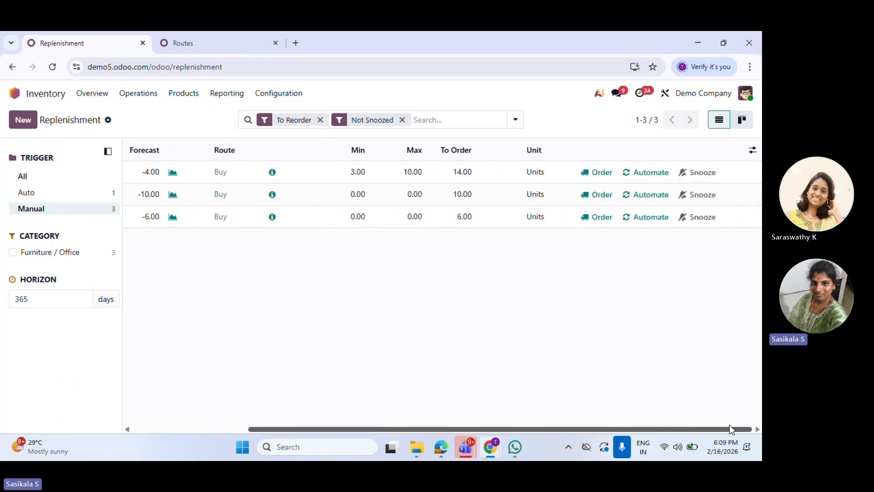
left_click(601, 178)
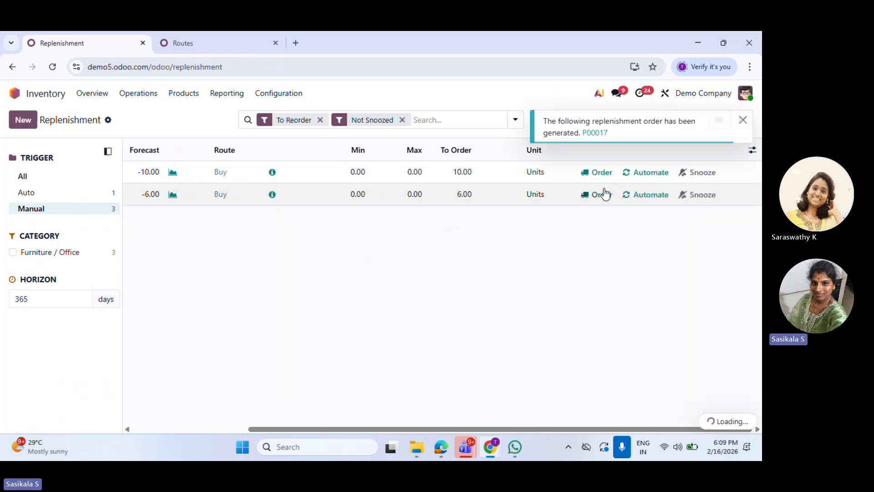
left_click(595, 133)
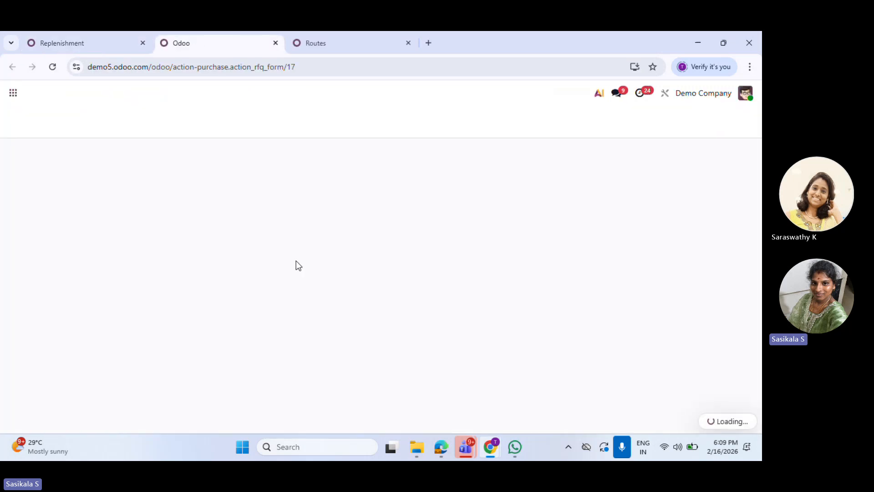
scroll(353, 272, "down", 2)
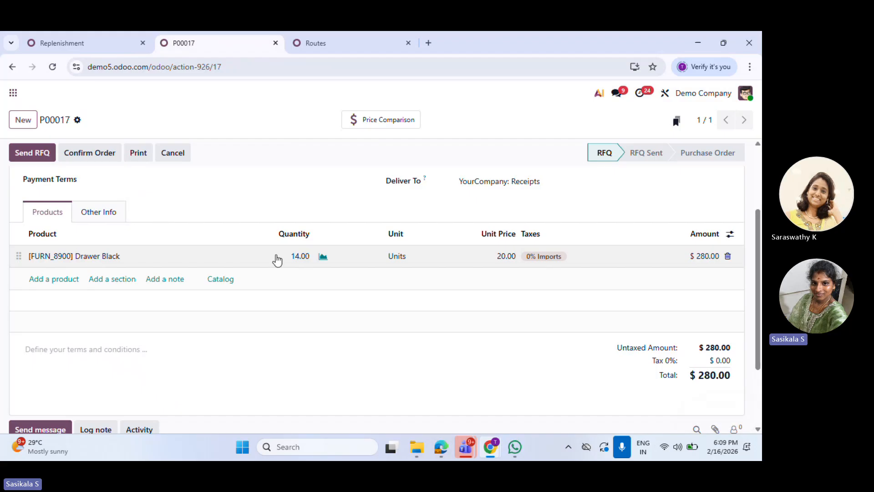
scroll(412, 260, "up", 1)
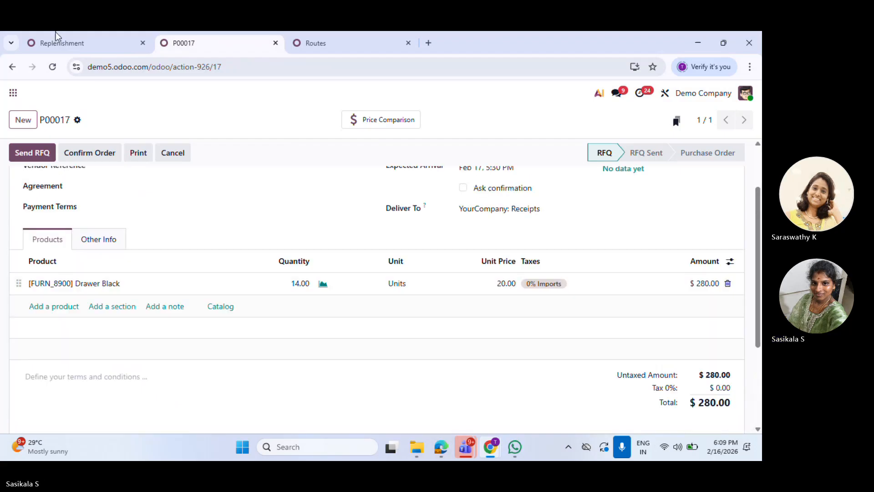
From the replenishment list, open Corner Desk Right Sit, enable its Replenish on Order (MTO) route, and return to the list
left_click(55, 33)
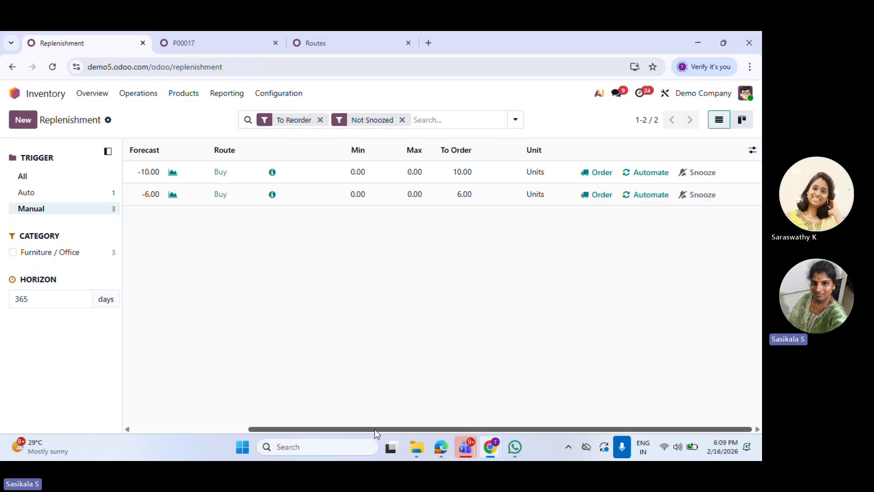
left_click_drag(377, 430, 168, 439)
left_click(169, 173)
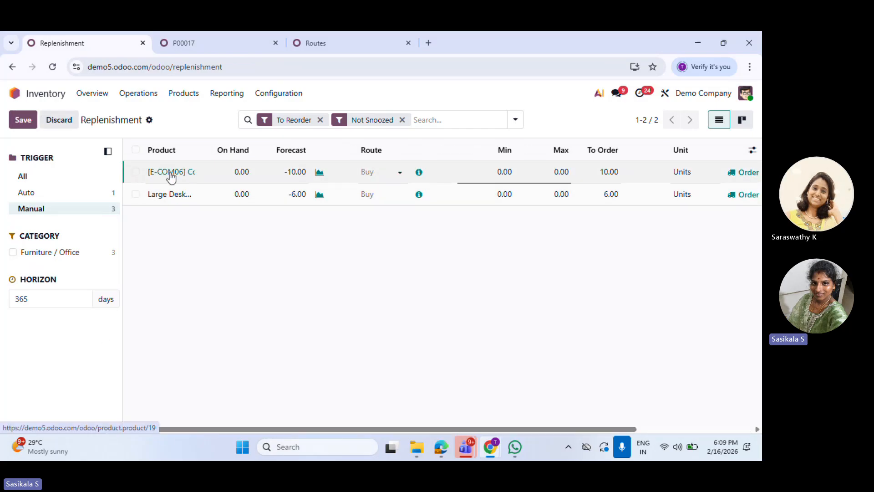
left_click(350, 237)
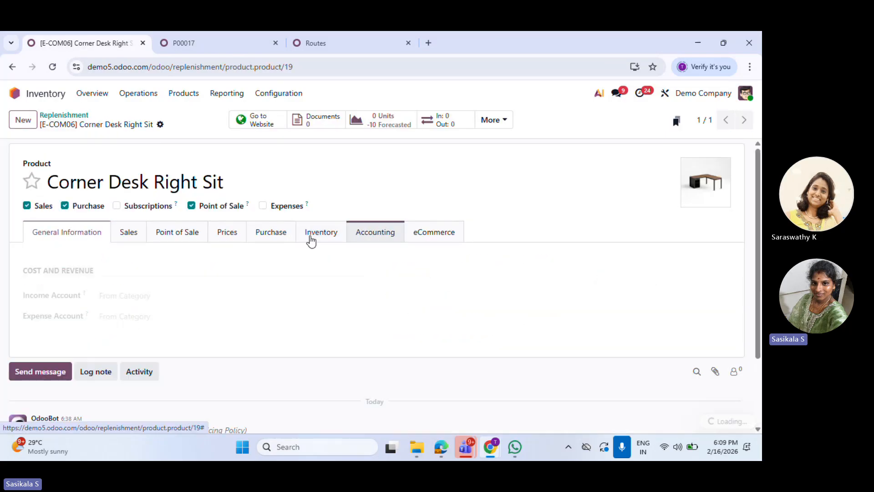
left_click(321, 232)
left_click(67, 295)
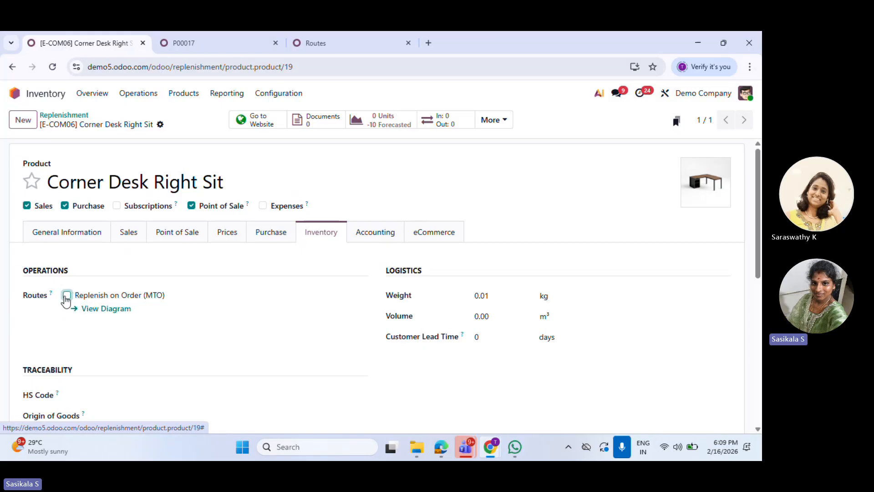
scroll(252, 335, "down", 1)
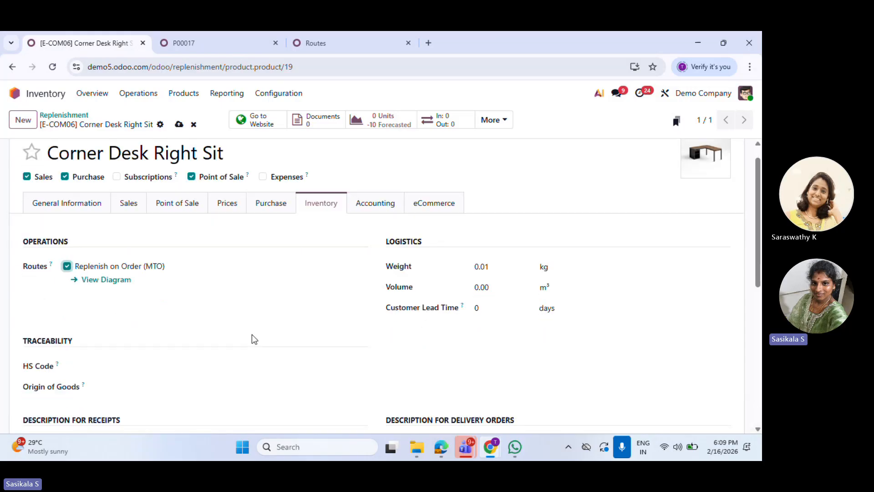
scroll(263, 315, "up", 1)
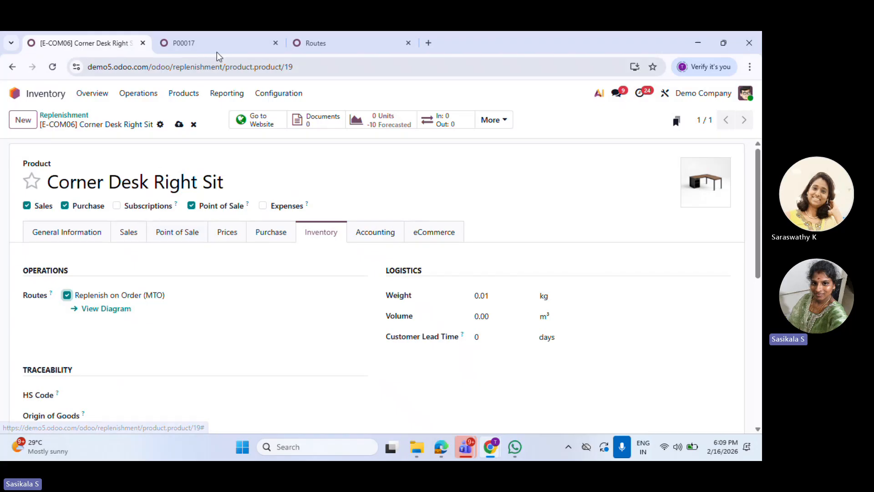
left_click(76, 115)
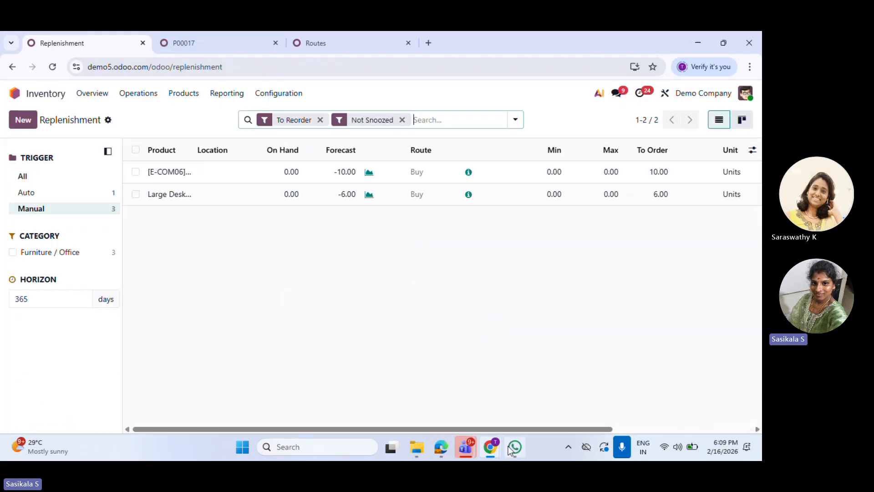
Review the replenishment columns and set the route of the E-COM06 line to Buy
left_click_drag(576, 429, 715, 429)
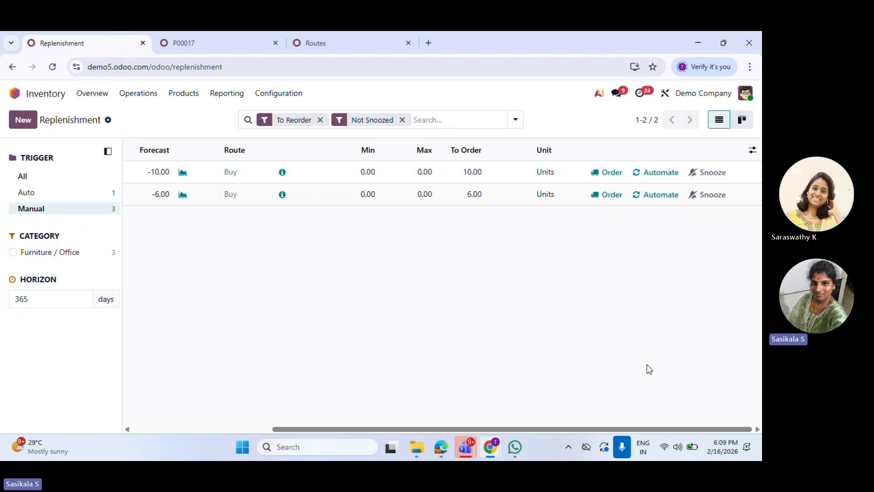
left_click_drag(562, 430, 695, 430)
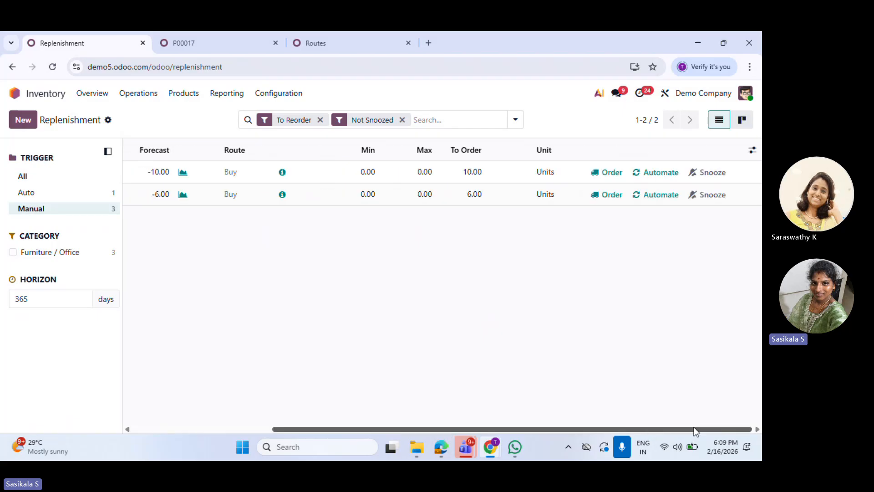
left_click_drag(754, 429, 280, 430)
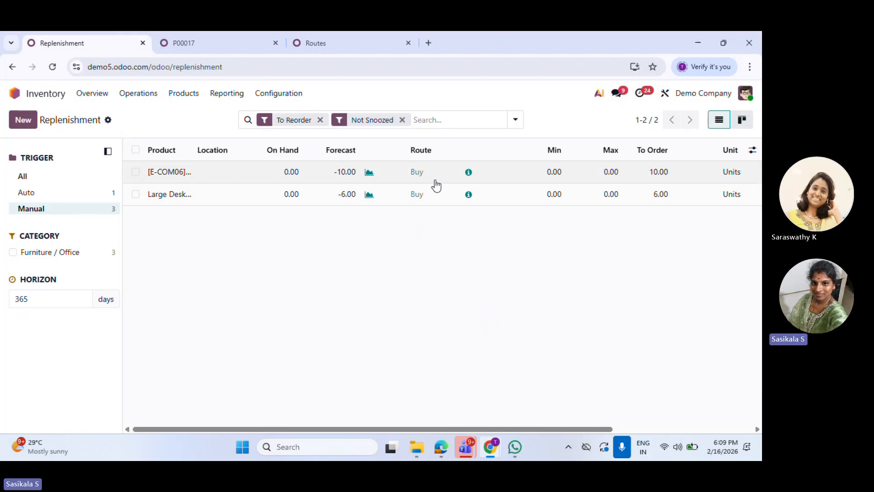
left_click(423, 172)
left_click(418, 172)
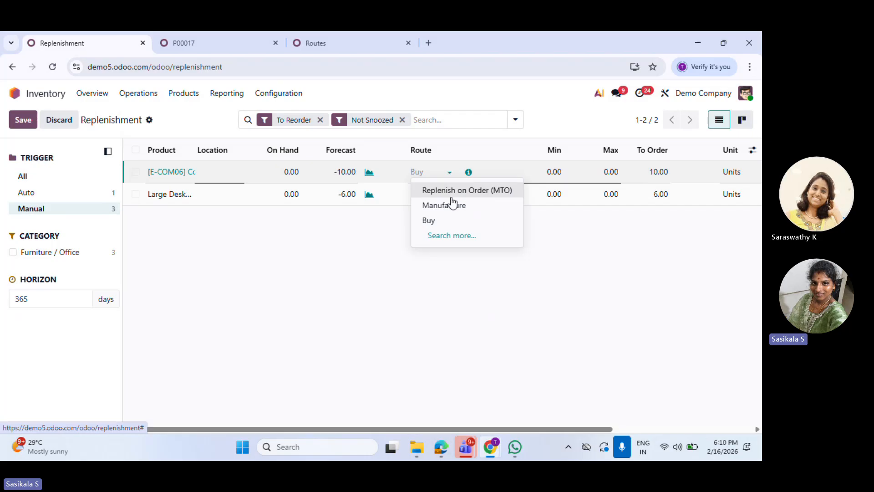
left_click(437, 219)
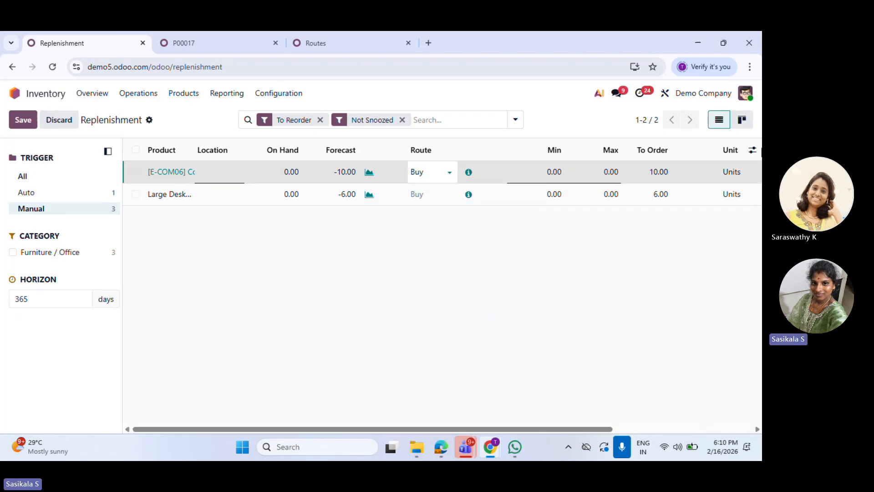
Show the Trigger and Vendor columns in the replenishment list
left_click(752, 157)
left_click(752, 149)
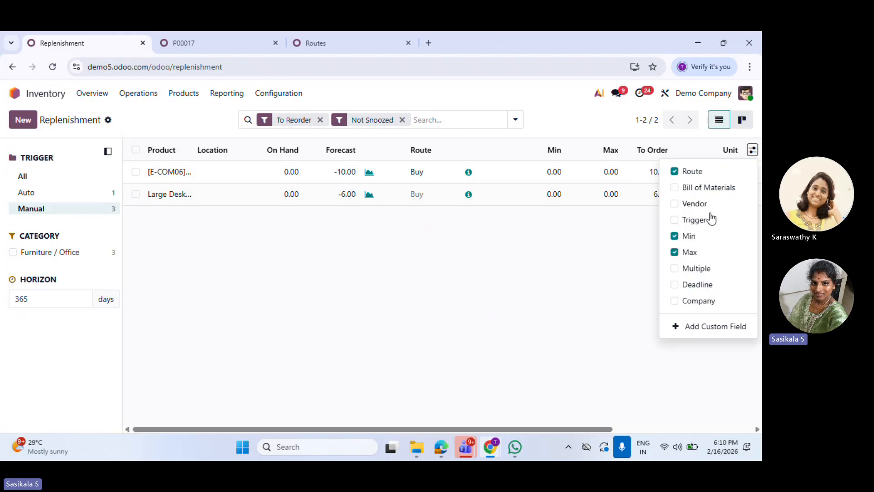
left_click(676, 220)
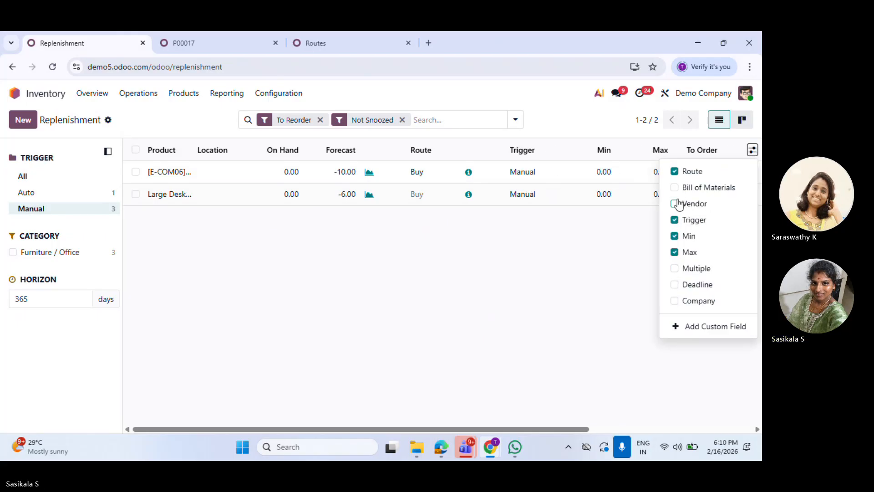
left_click(674, 204)
left_click(630, 263)
Try setting the E-COM06 line's vendor to The Jackson Group and its trigger to Auto, and discard the changes
left_click(494, 171)
left_click(484, 172)
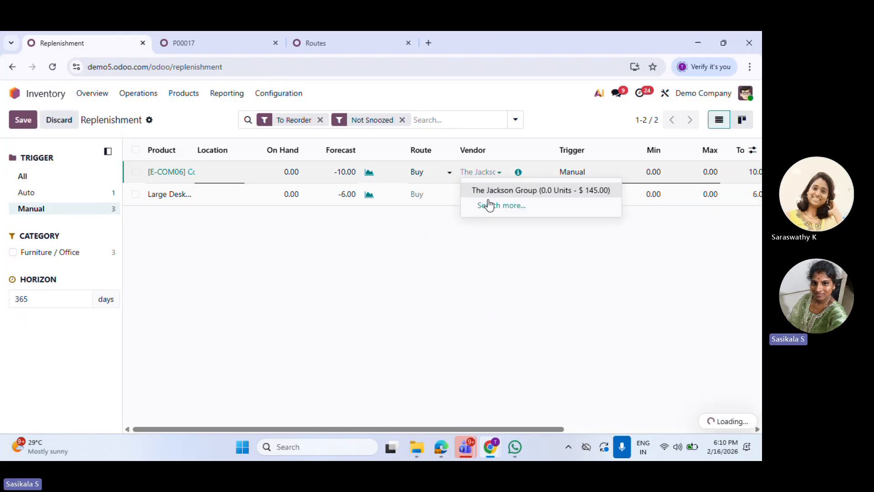
double_click(574, 172)
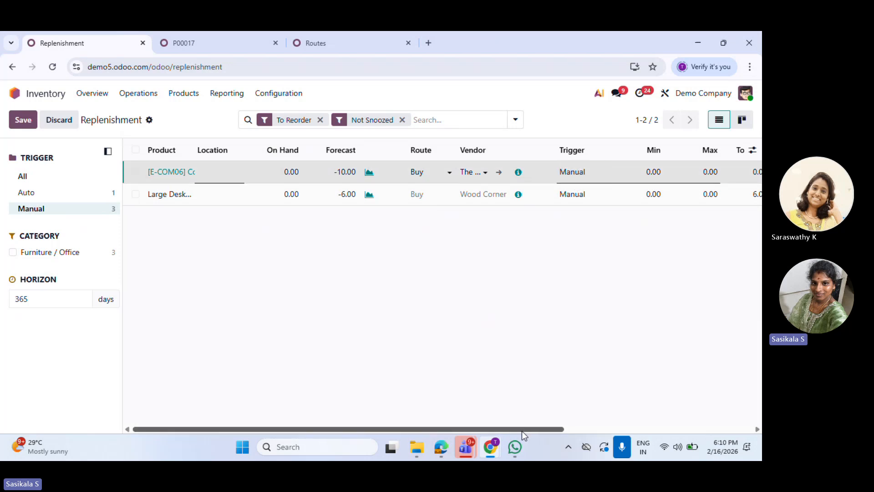
left_click_drag(522, 430, 710, 430)
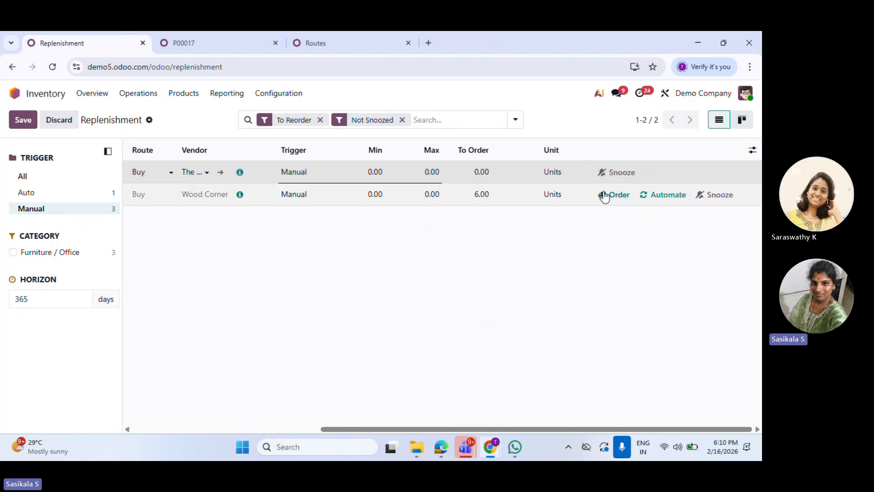
left_click(305, 180)
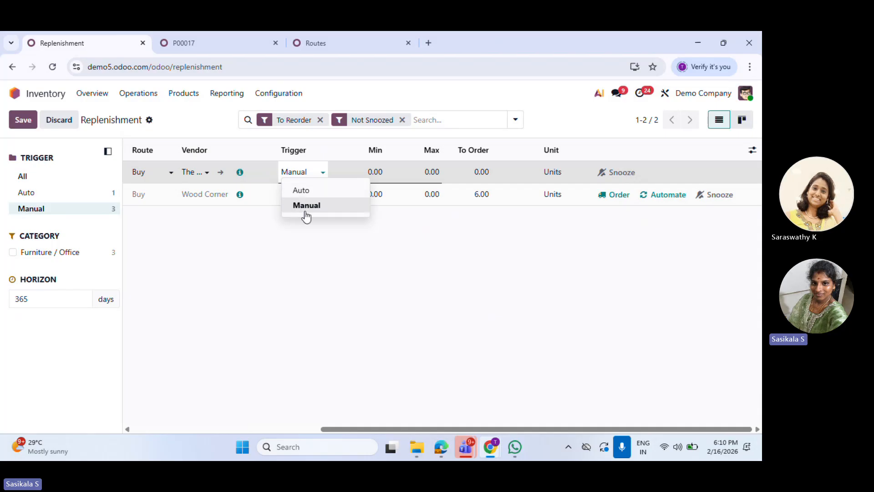
left_click(313, 194)
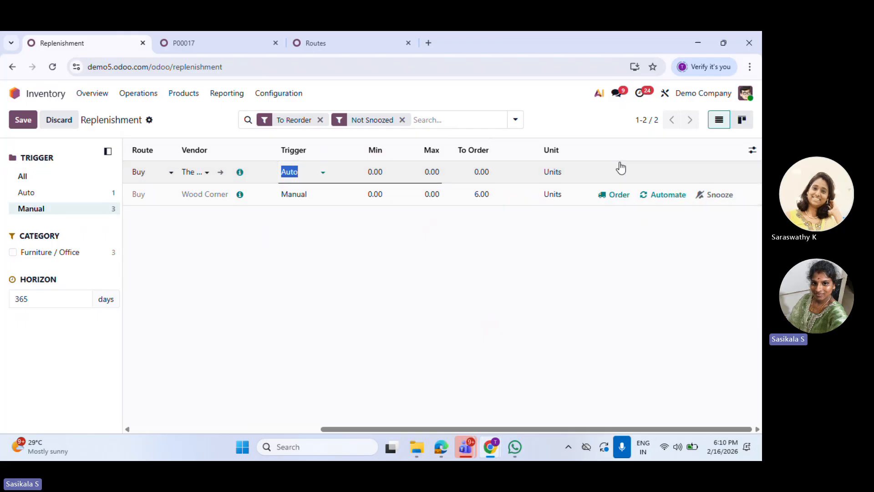
left_click_drag(577, 435, 389, 432)
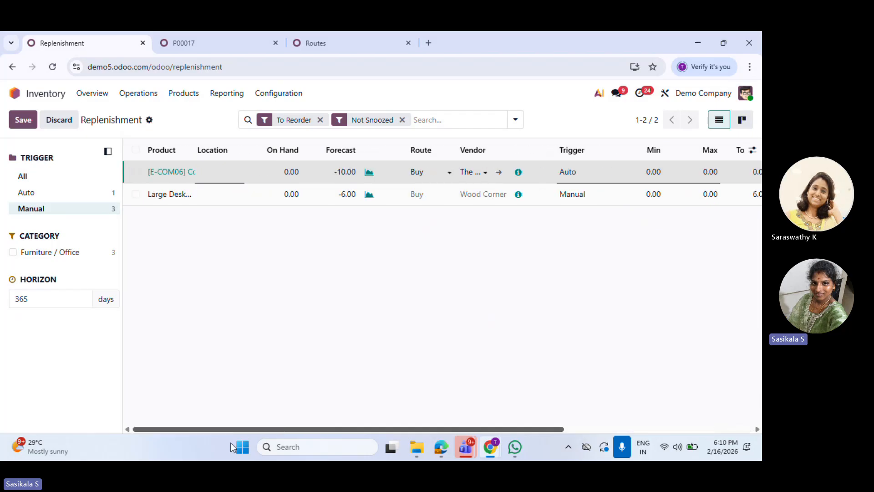
left_click(60, 127)
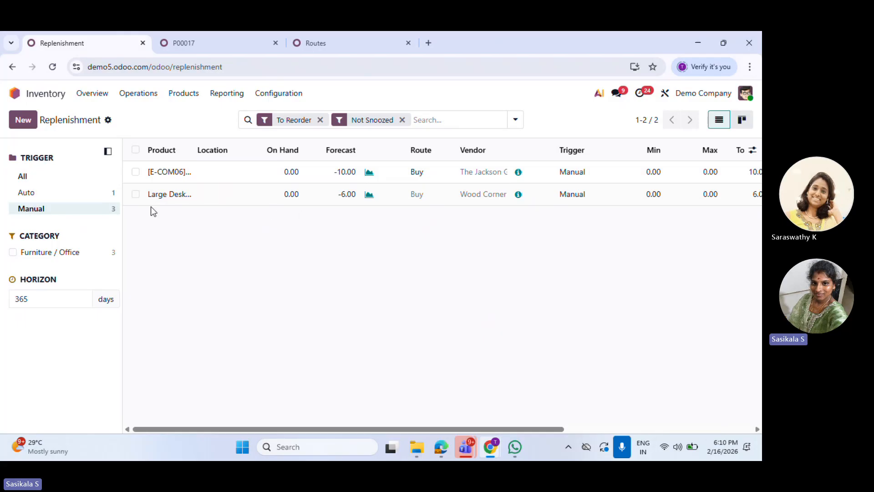
Start a new internal transfer, examine the available source locations, and return to the internal transfers list
left_click(152, 93)
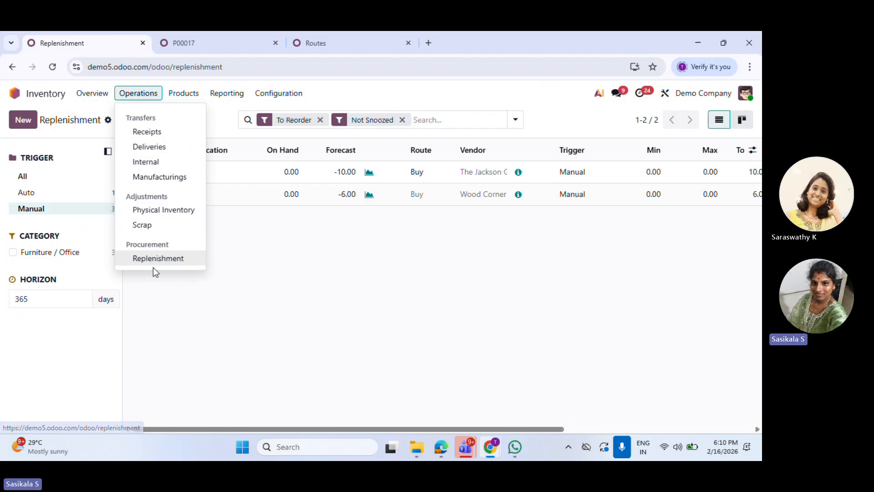
left_click(159, 164)
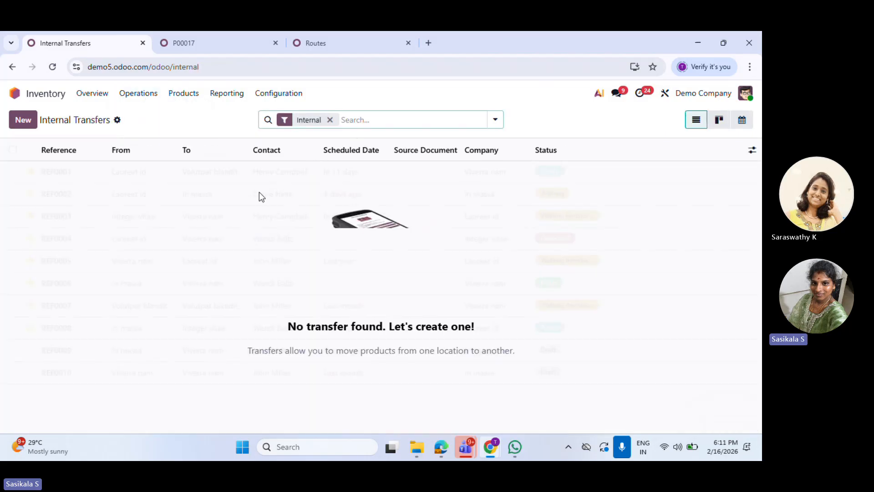
left_click(23, 120)
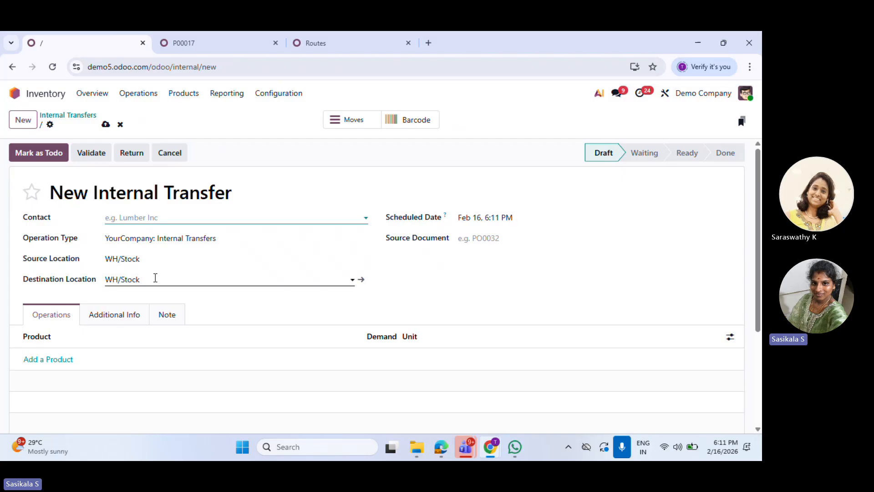
left_click(172, 260)
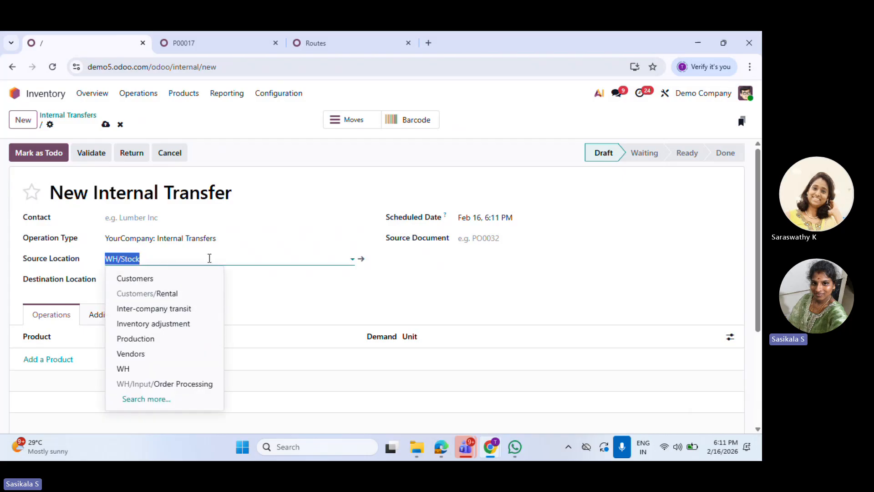
left_click(223, 258)
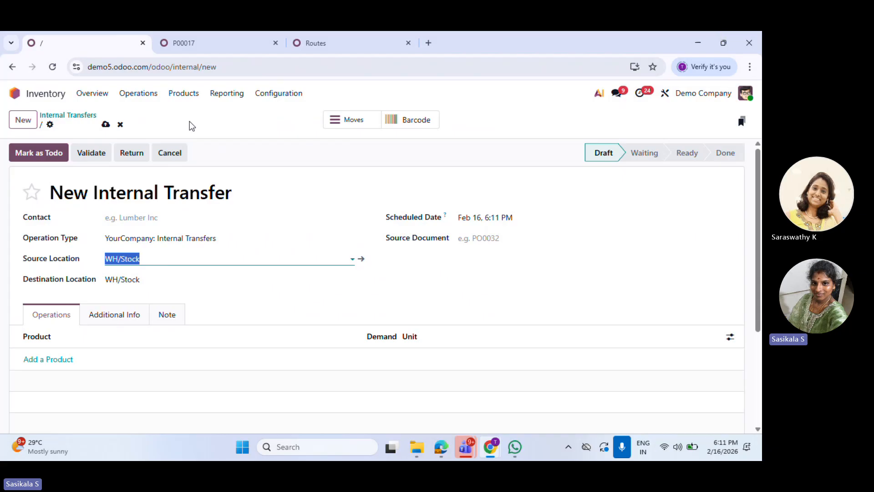
left_click(75, 115)
Open the Acoustic Bloc Screens product from the products list and review its general information
left_click(138, 93)
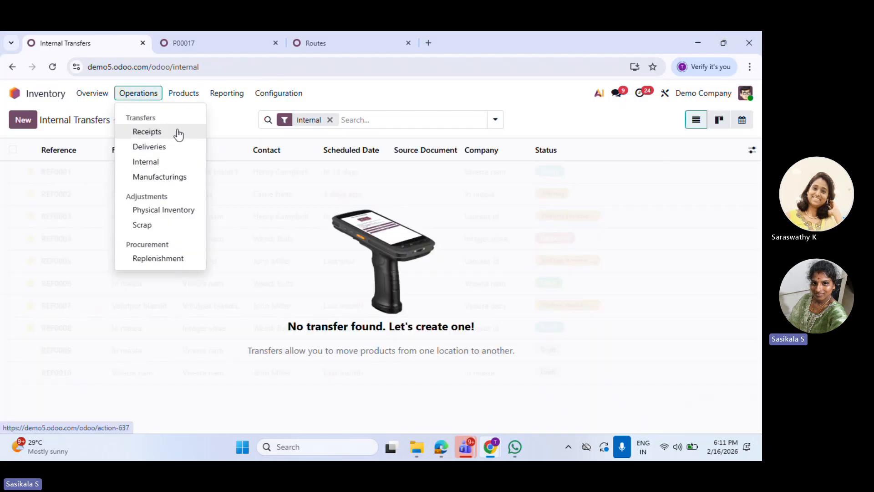
mouse_move(181, 98)
left_click(191, 111)
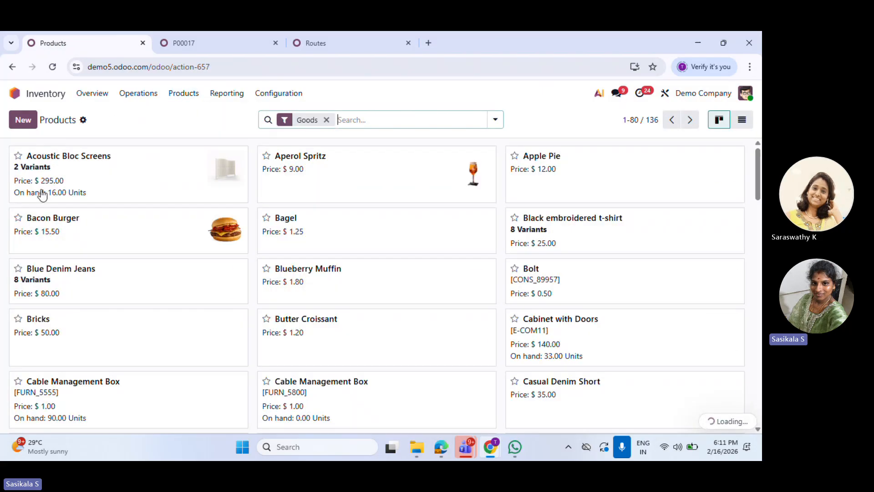
left_click(195, 156)
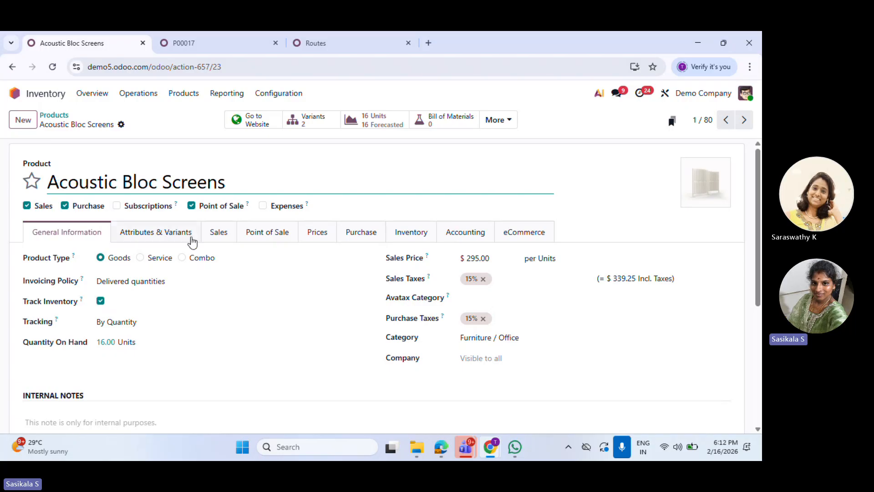
scroll(190, 247, "down", 1)
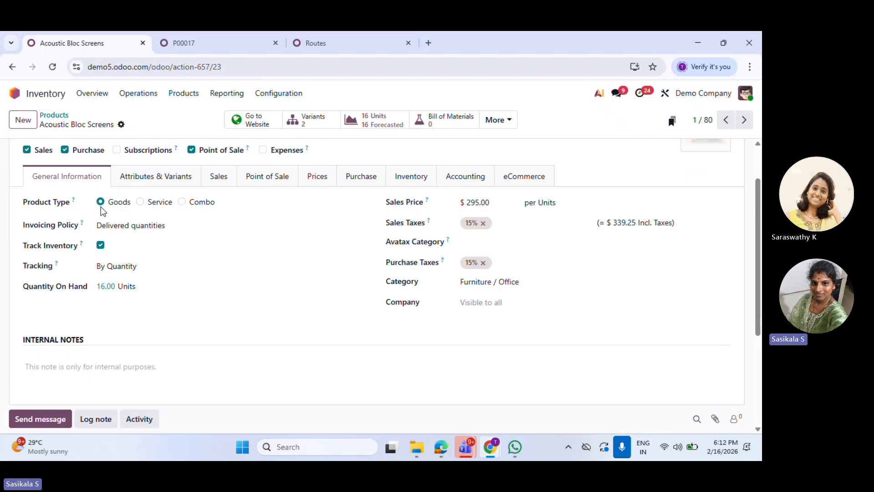
scroll(100, 205, "up", 2)
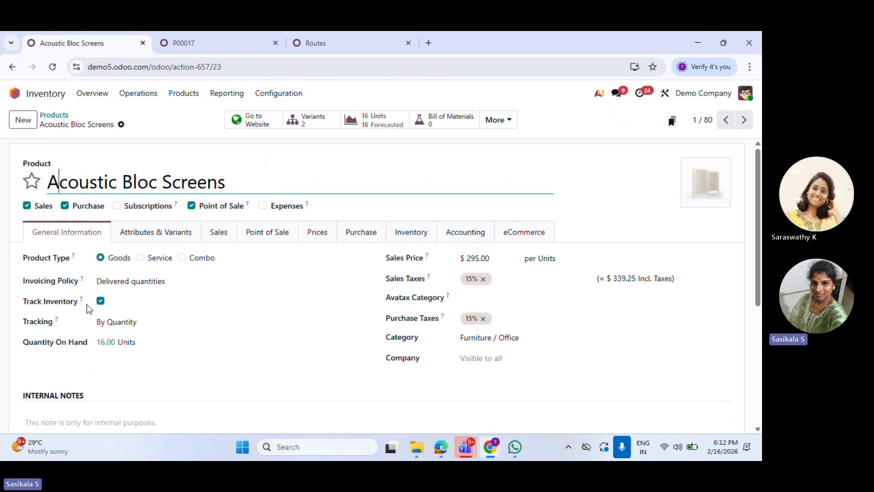
Turn inventory tracking off and back on for Acoustic Bloc Screens and examine the available tracking methods
left_click(100, 301)
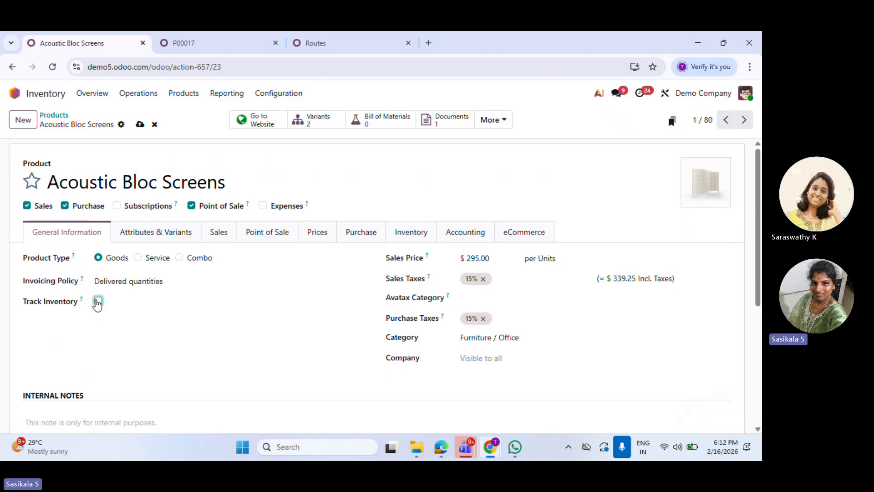
left_click(98, 301)
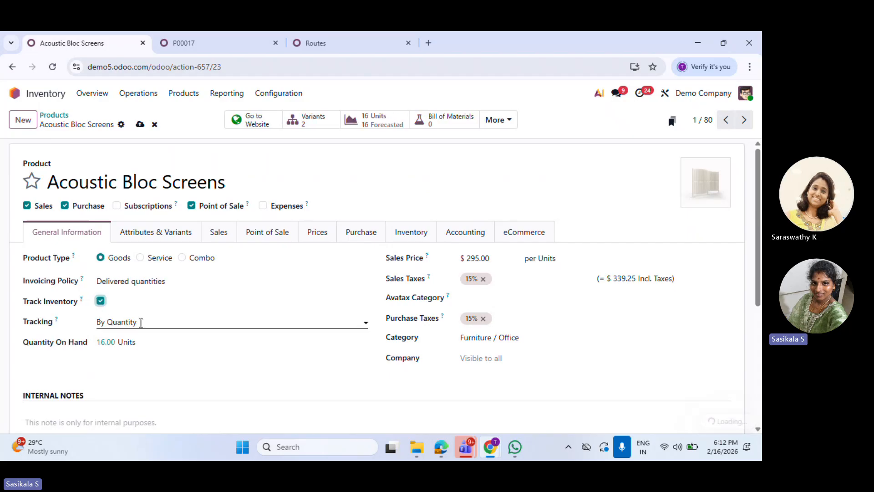
left_click(142, 322)
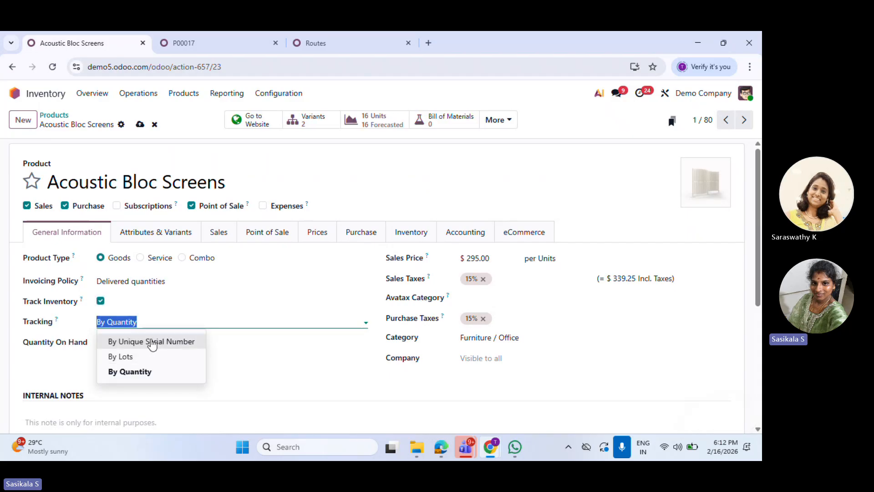
left_click(176, 314)
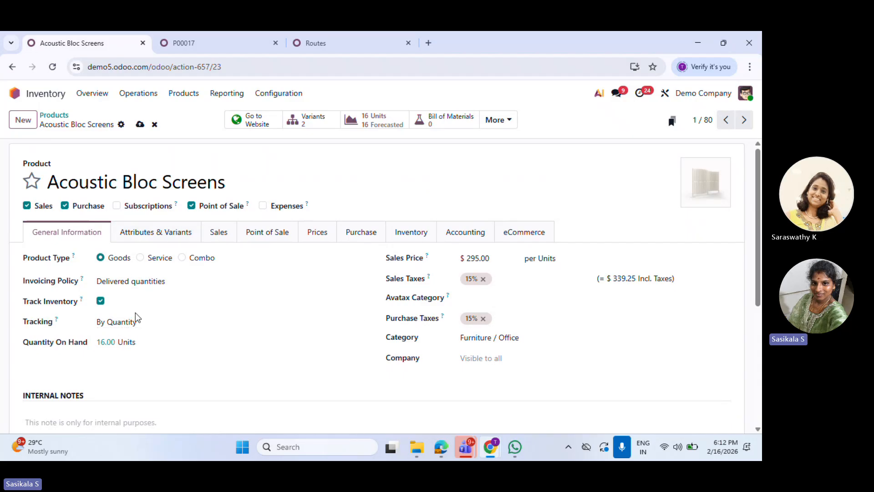
left_click(99, 301)
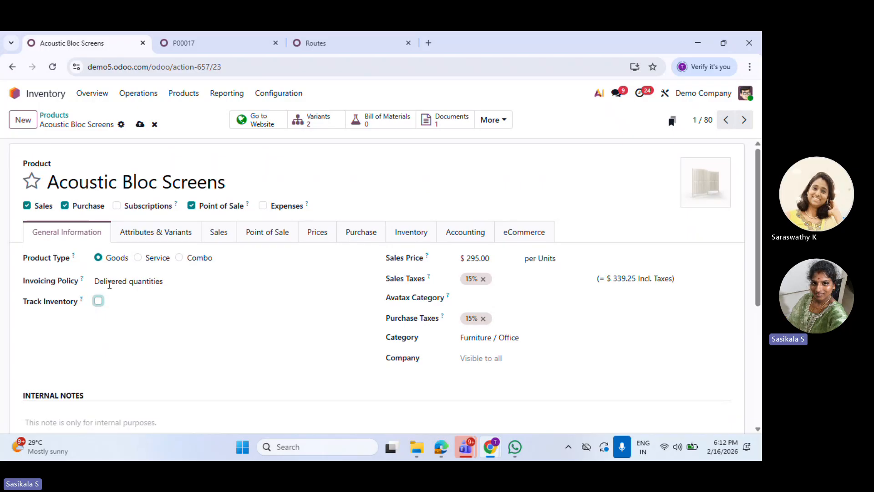
left_click(99, 301)
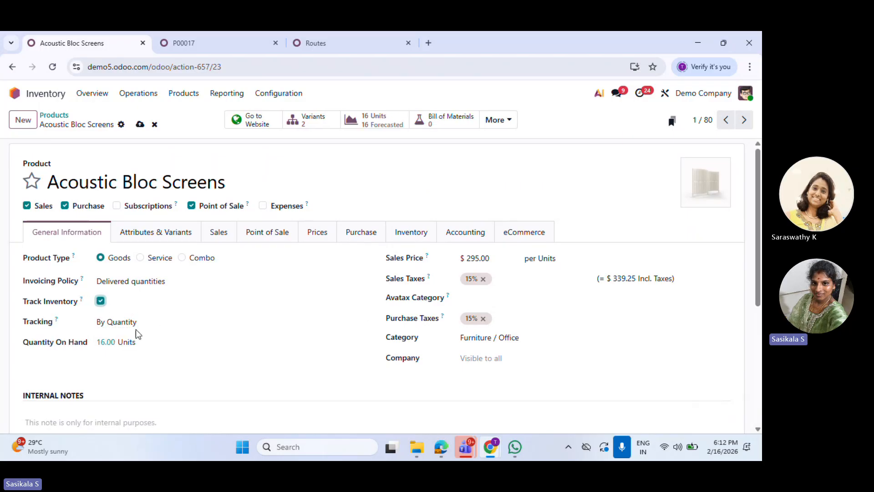
left_click(109, 322)
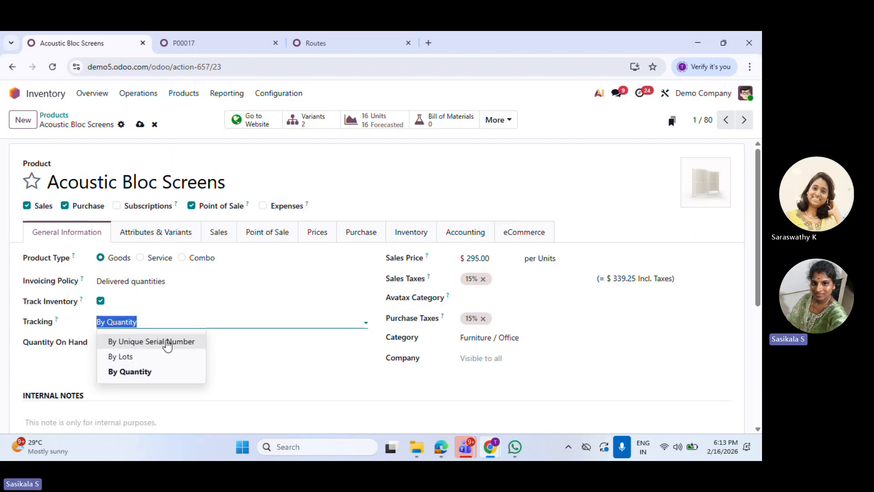
left_click(304, 373)
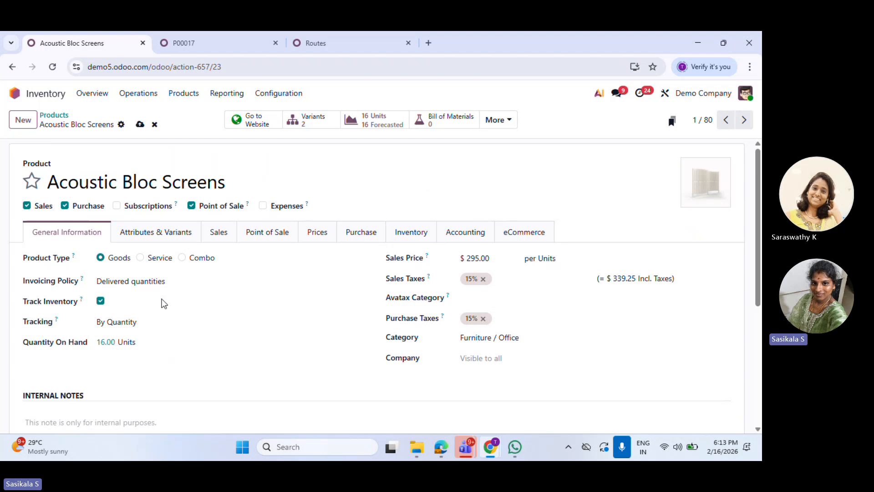
scroll(110, 340, "down", 1)
scroll(110, 339, "up", 1)
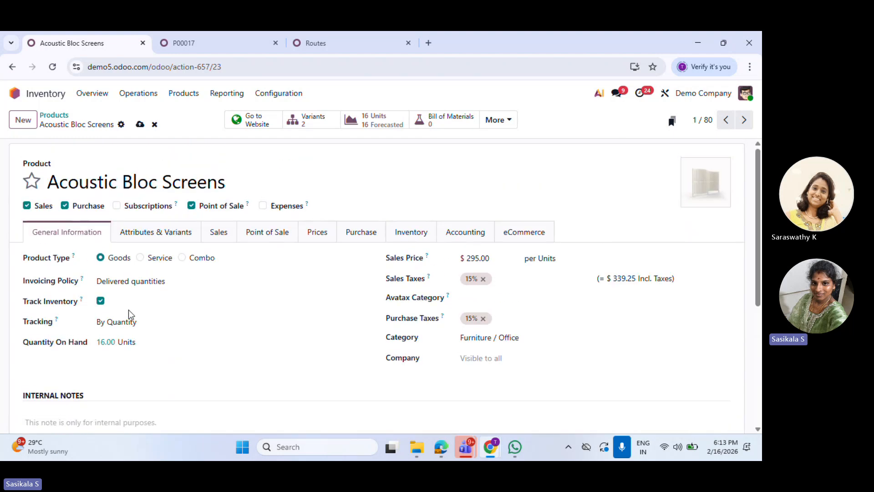
Try changing the Acoustic Bloc Screens product type to Service and to Combo, and discard the changes
left_click(138, 257)
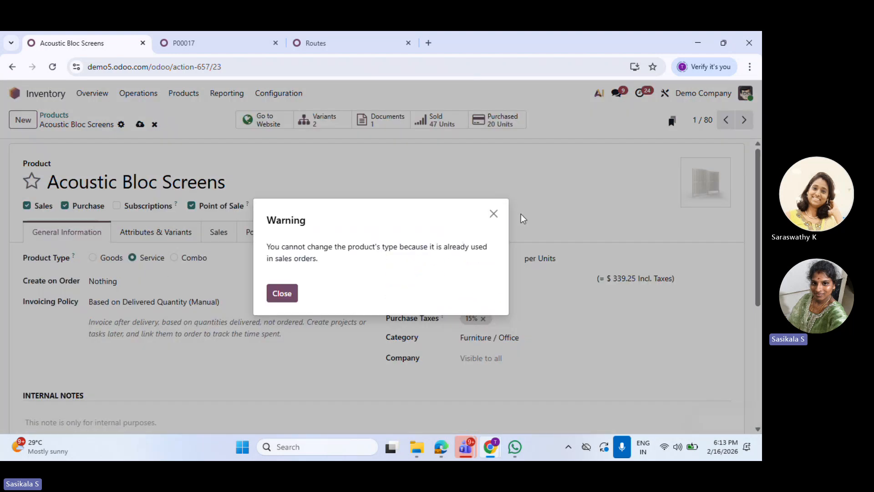
left_click(494, 213)
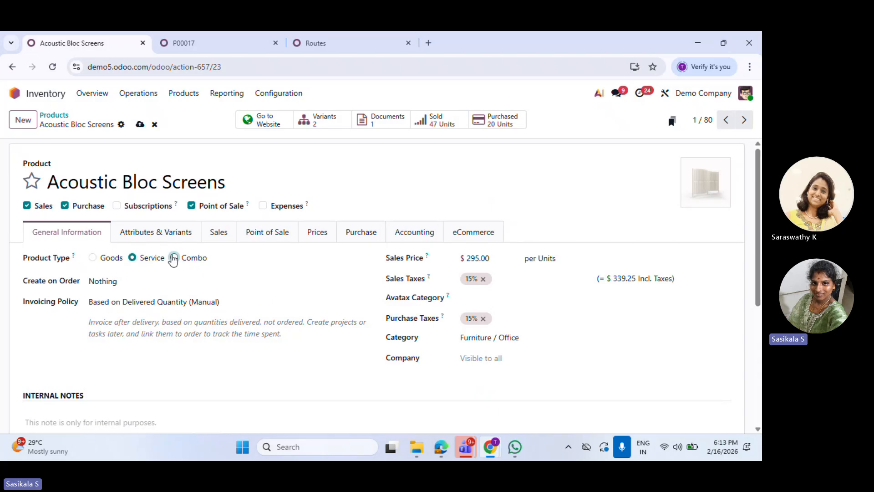
left_click(174, 257)
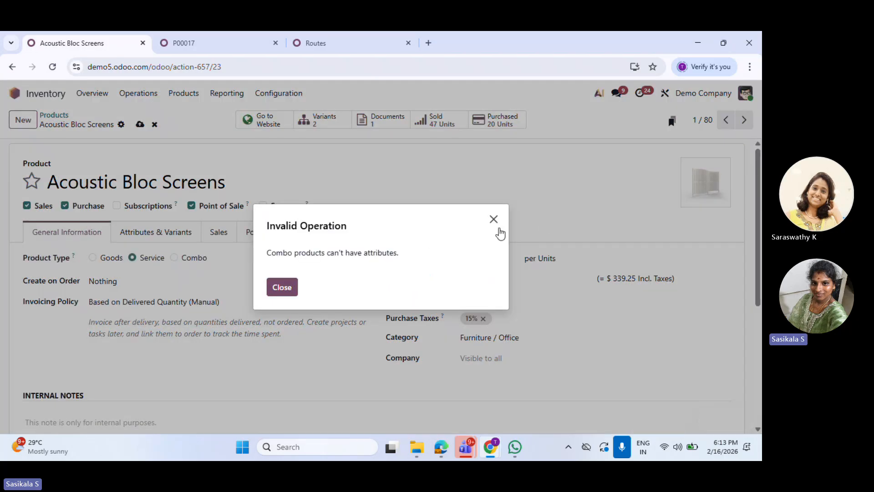
left_click(499, 230)
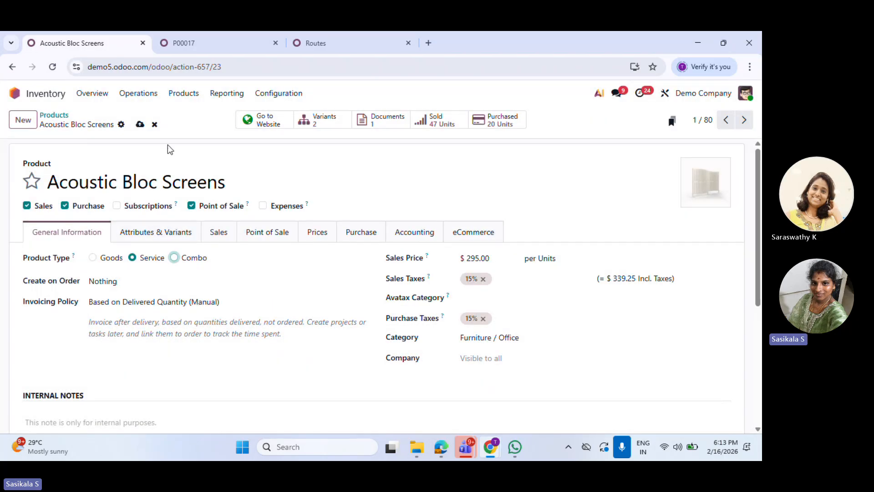
left_click(155, 124)
Start a new product, set its product type to Combo, and examine the available combo choices
left_click(23, 120)
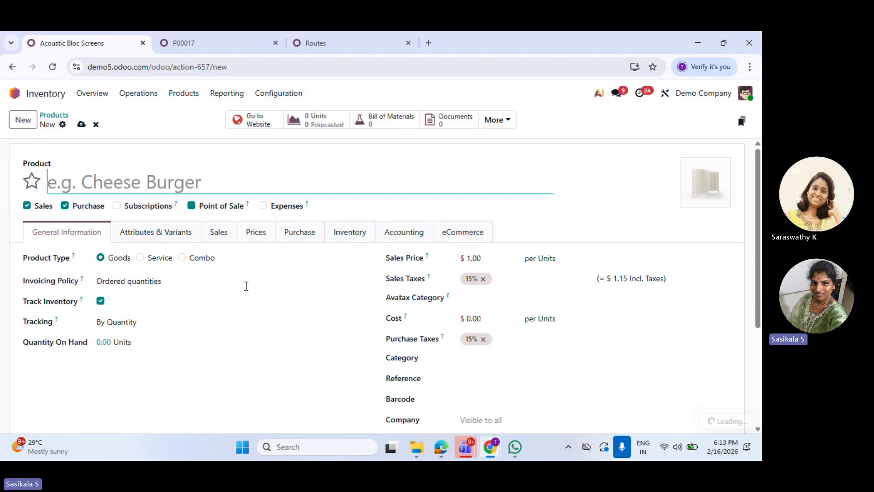
left_click(181, 259)
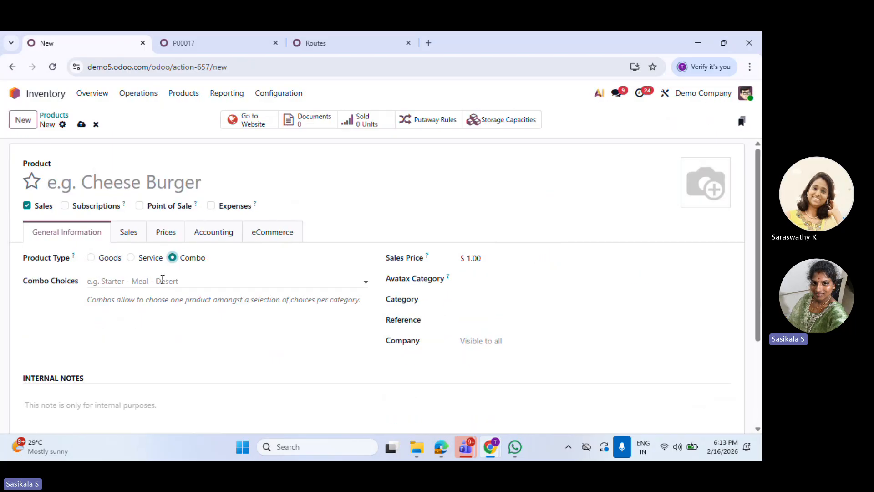
left_click(163, 279)
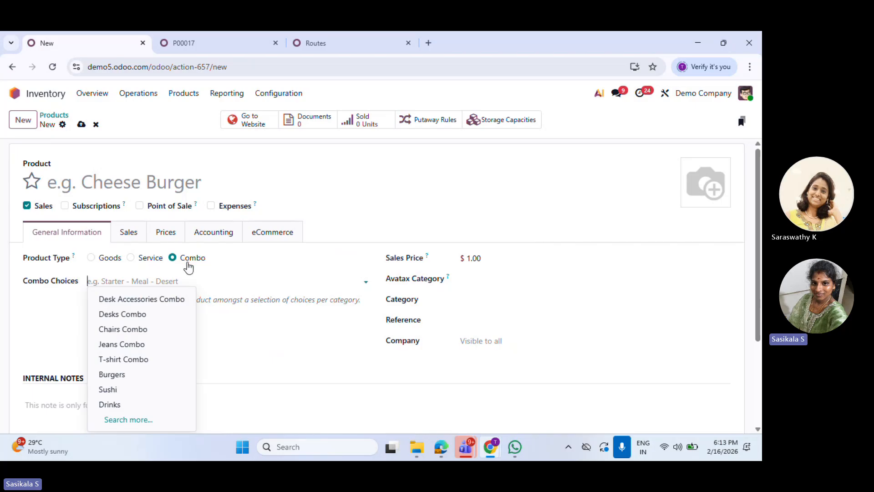
Set the new product's type to Goods and examine its invoicing policy options
left_click(114, 259)
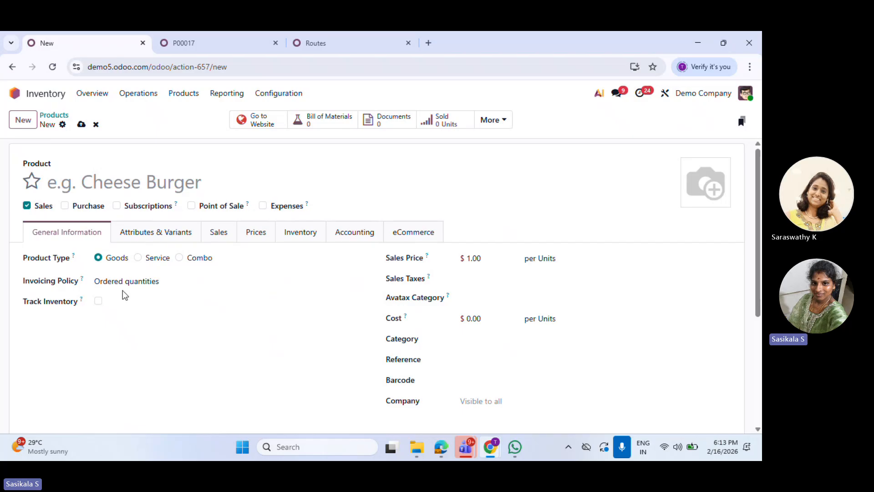
left_click(150, 281)
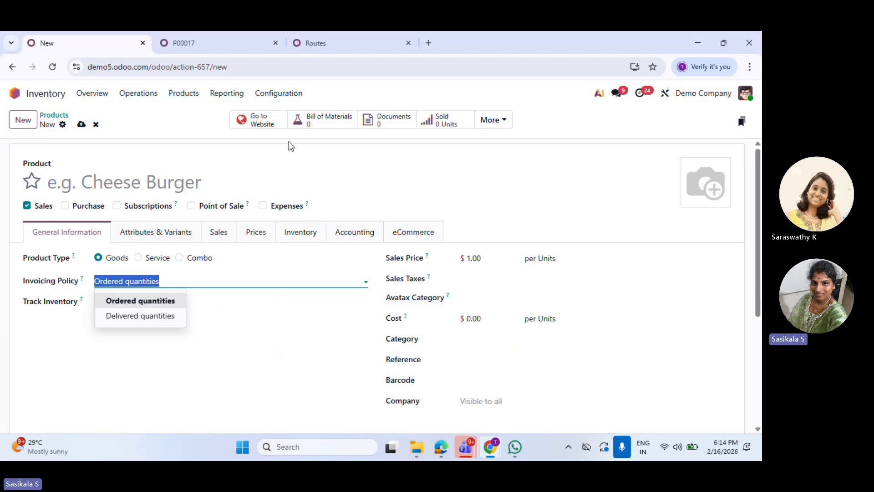
left_click(378, 365)
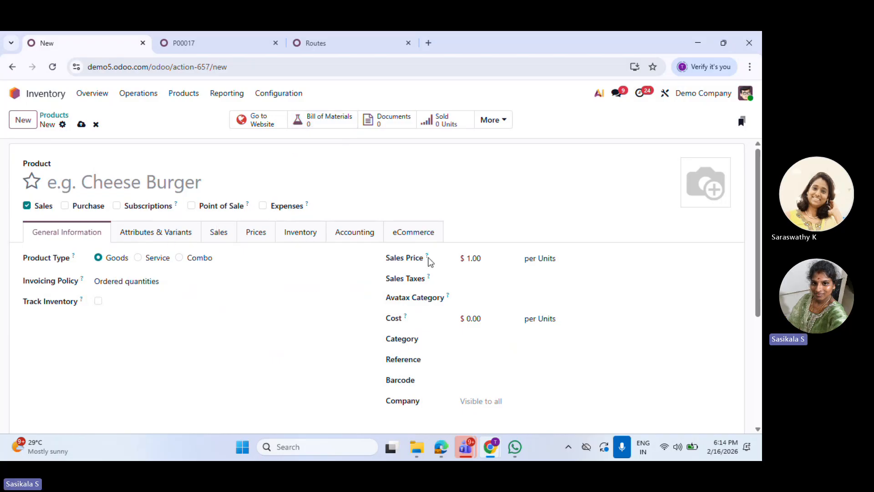
Examine the new product's sales price, unit of measure, sales taxes and Avatax category fields
left_click(458, 259)
left_click(555, 258)
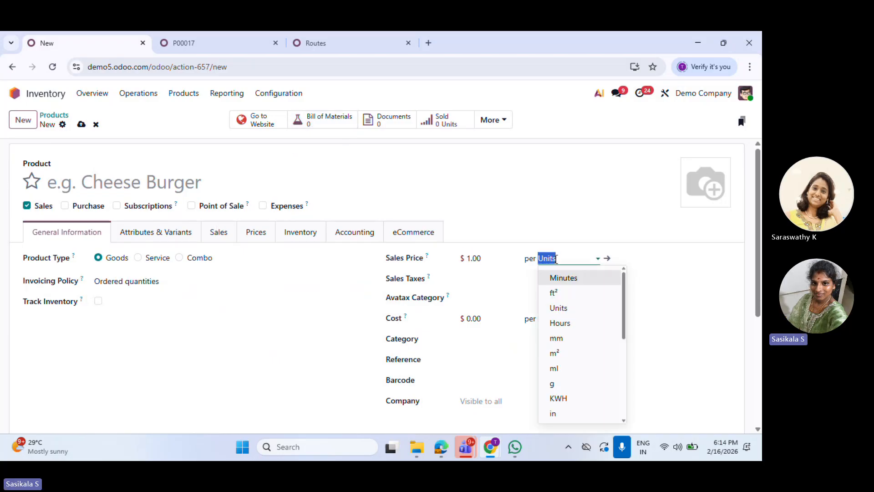
left_click(473, 278)
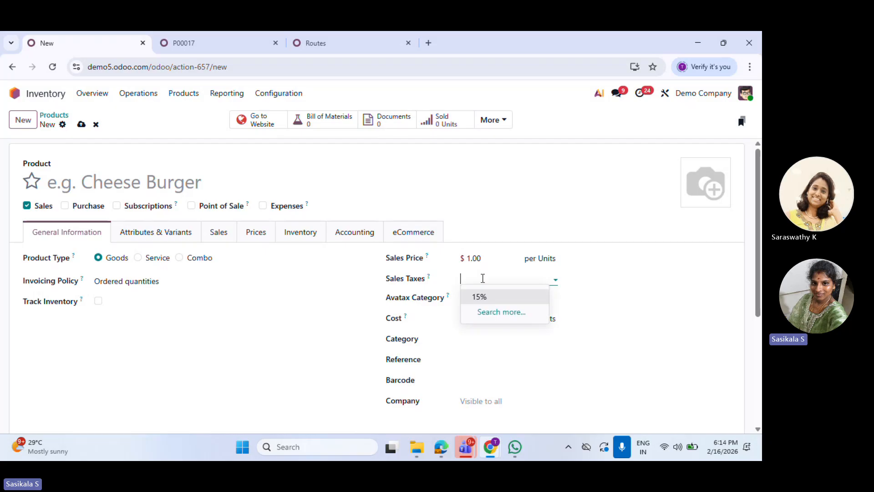
left_click(483, 278)
left_click(485, 300)
left_click(488, 301)
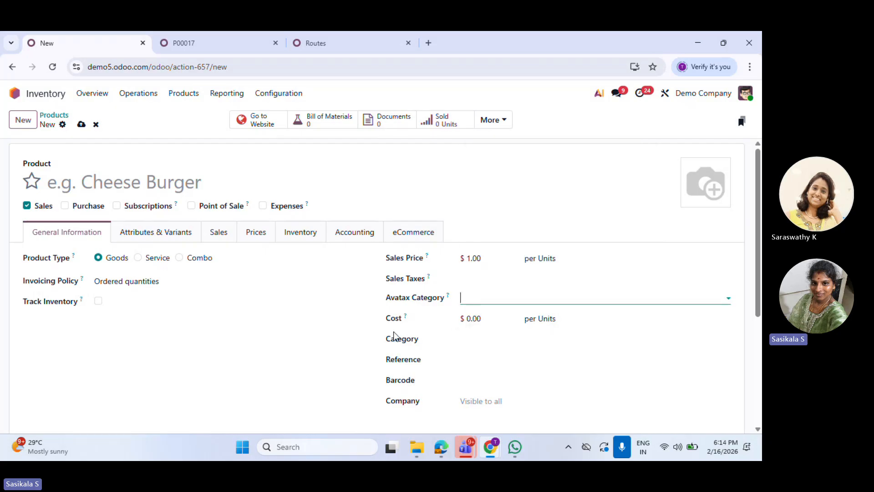
Review the new product's cost, category, reference and barcode fields
left_click(472, 318)
left_click(484, 327)
left_click(474, 339)
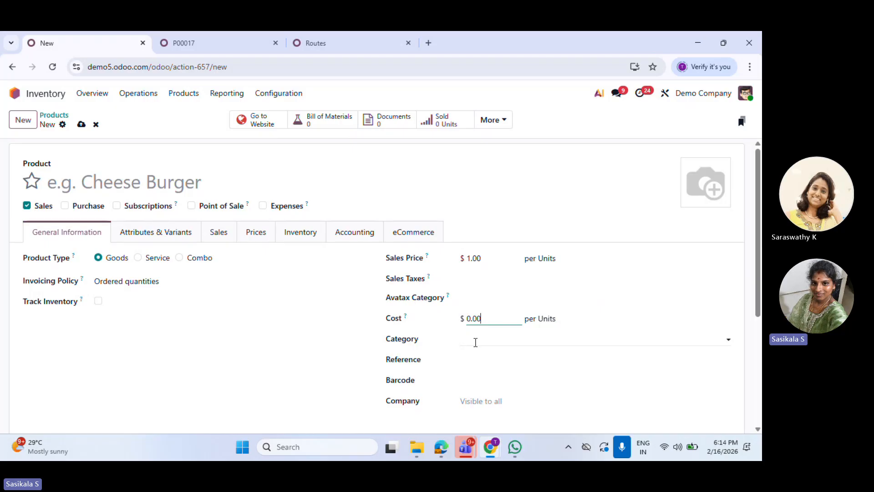
scroll(494, 288, "down", 1)
scroll(495, 289, "down", 1)
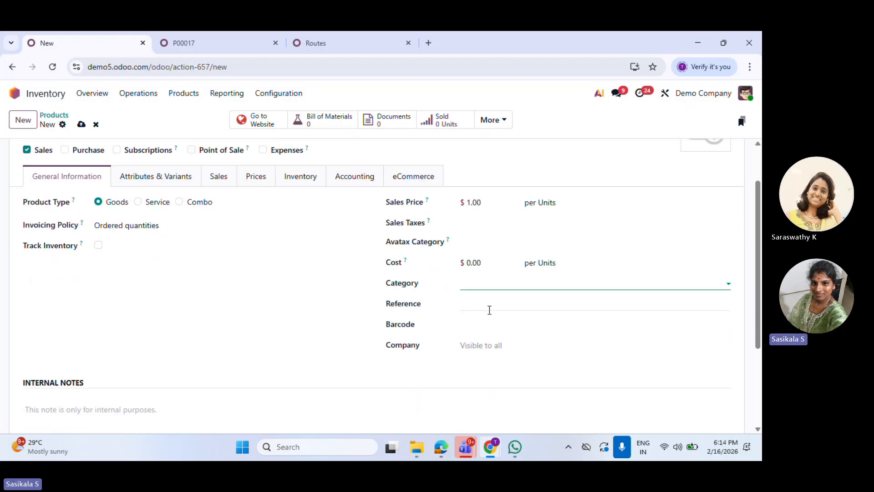
left_click(489, 304)
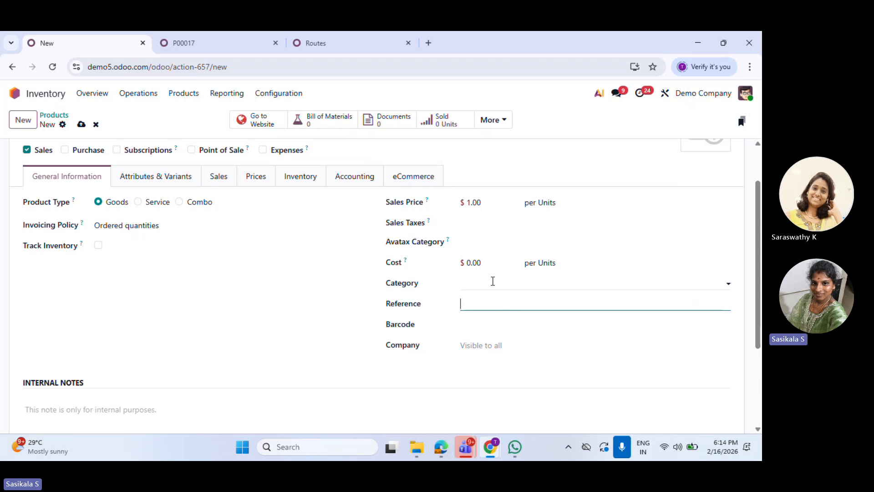
left_click(485, 321)
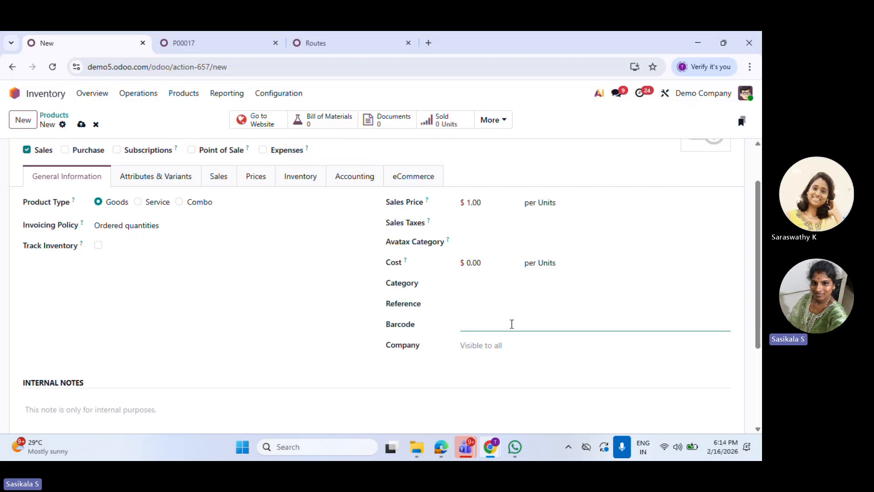
Examine the company options for the new product and discard the unsaved product
left_click(497, 345)
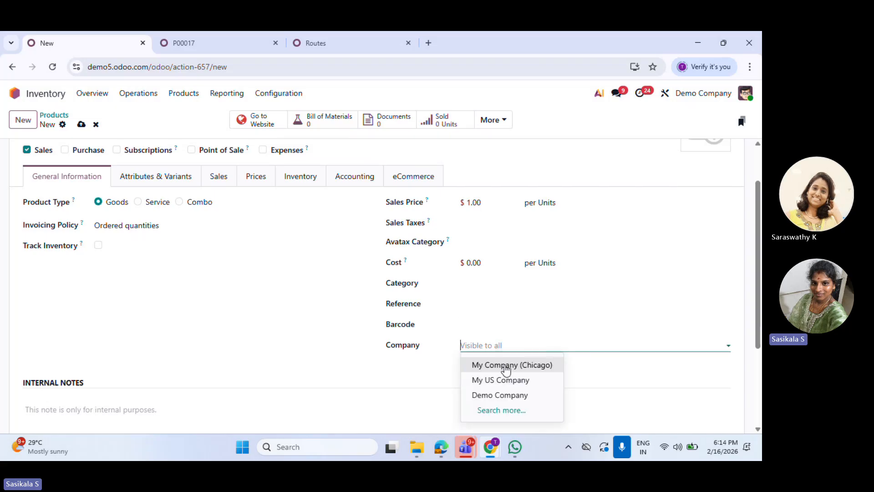
scroll(264, 364, "up", 1)
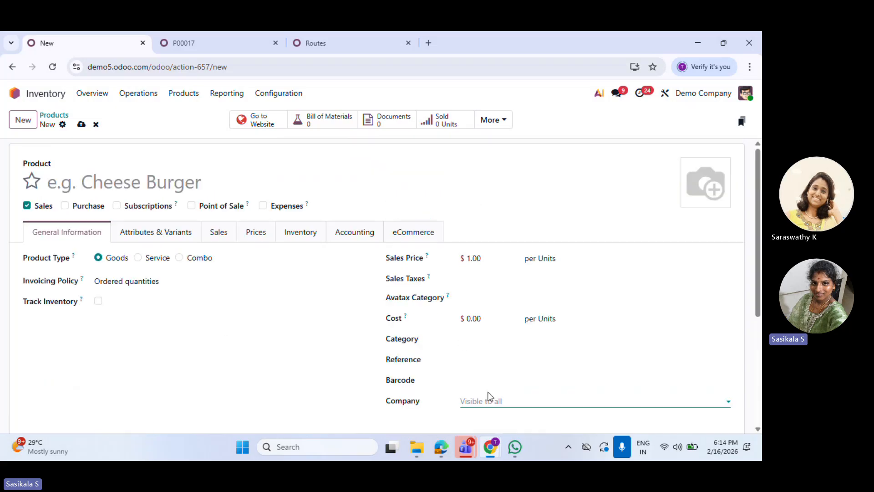
scroll(491, 362, "down", 1)
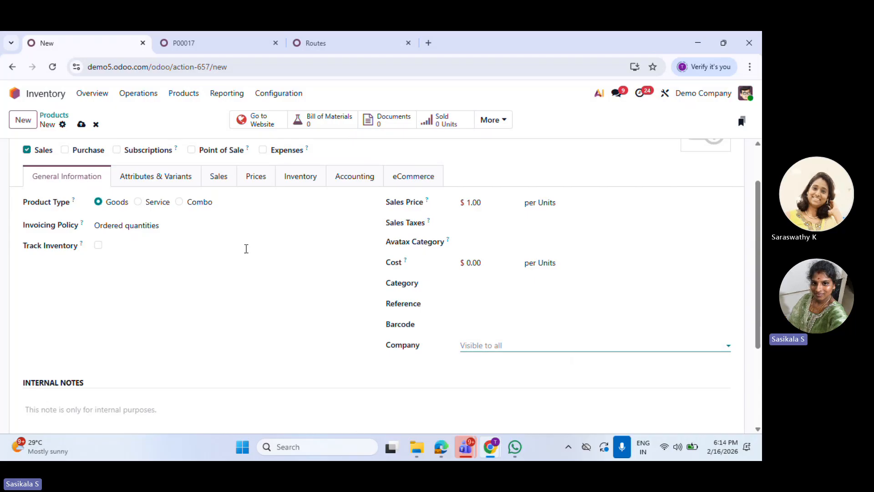
scroll(246, 248, "up", 1)
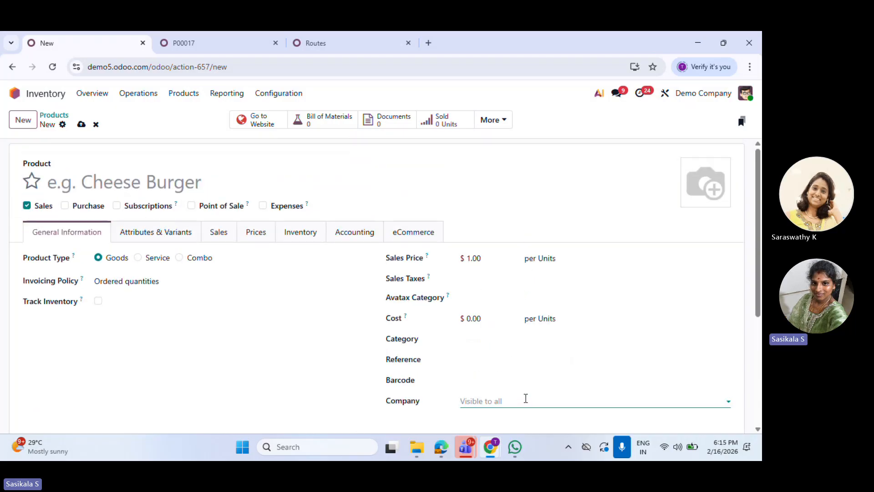
left_click(508, 404)
left_click(508, 370)
left_click(506, 382)
left_click(96, 124)
left_click(124, 176)
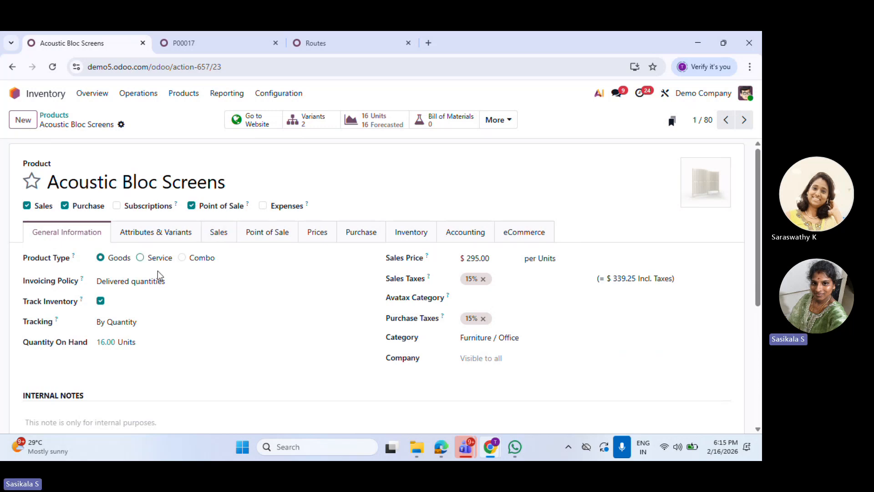
Try adding a Size attribute to Acoustic Bloc Screens, examine its possible values, and discard the change
left_click(160, 244)
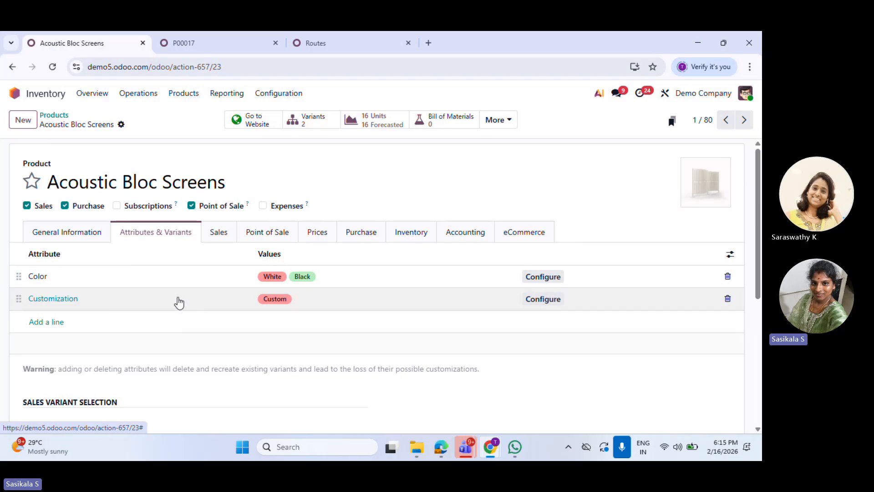
left_click(48, 279)
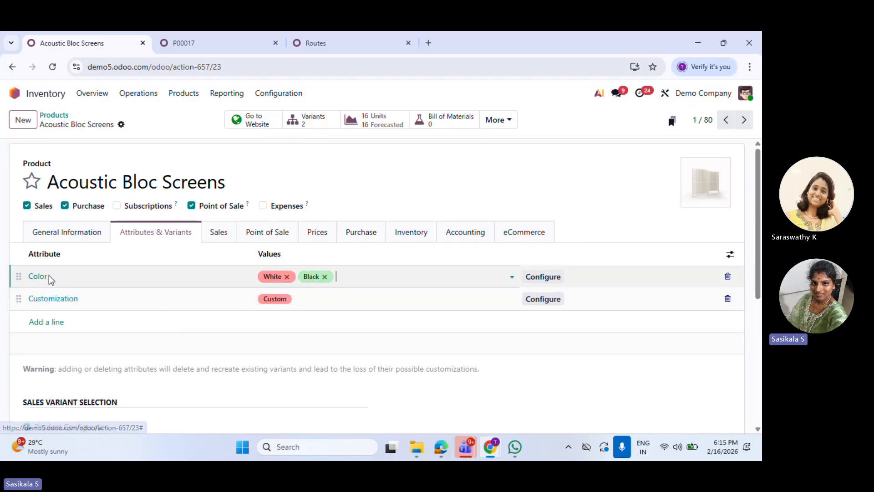
left_click(54, 322)
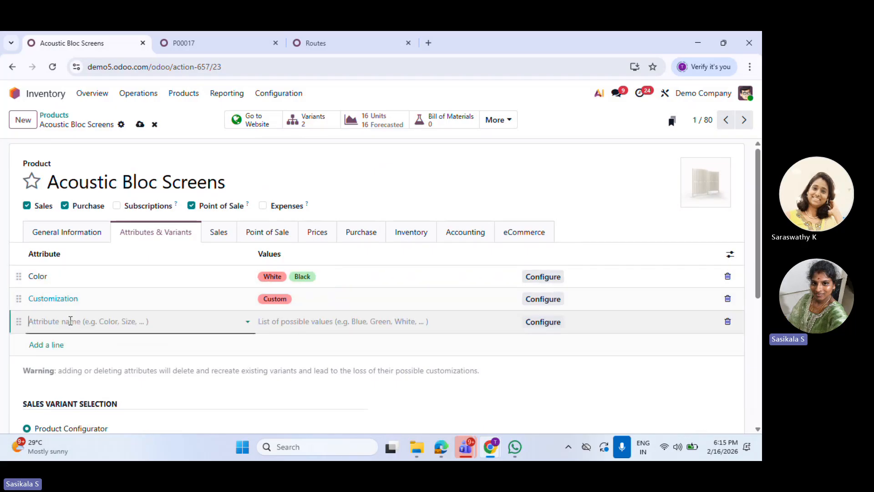
left_click(72, 321)
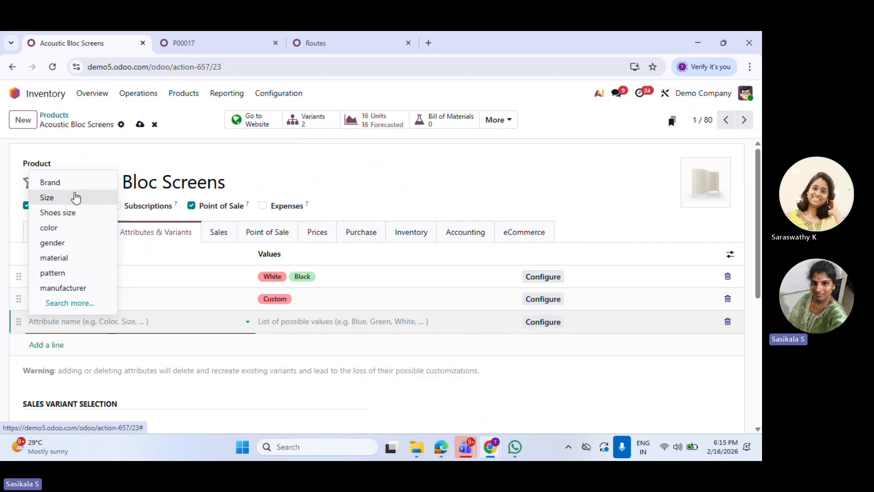
left_click(71, 199)
left_click(275, 324)
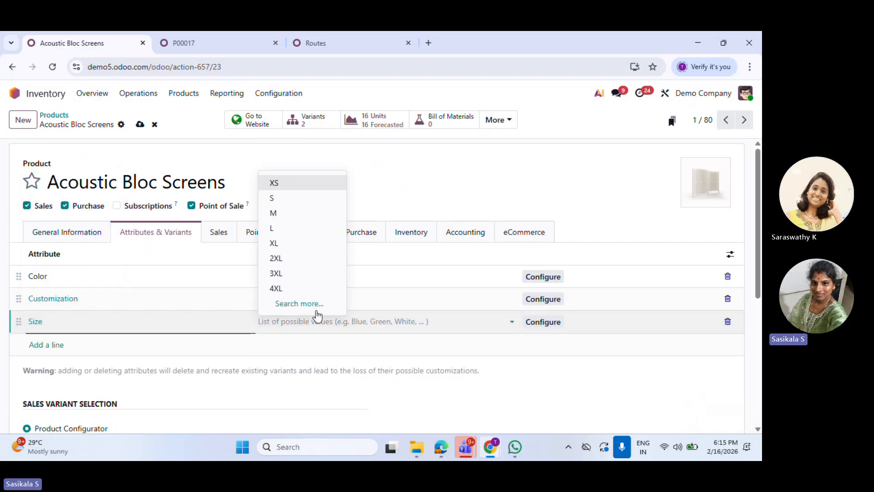
left_click(309, 331)
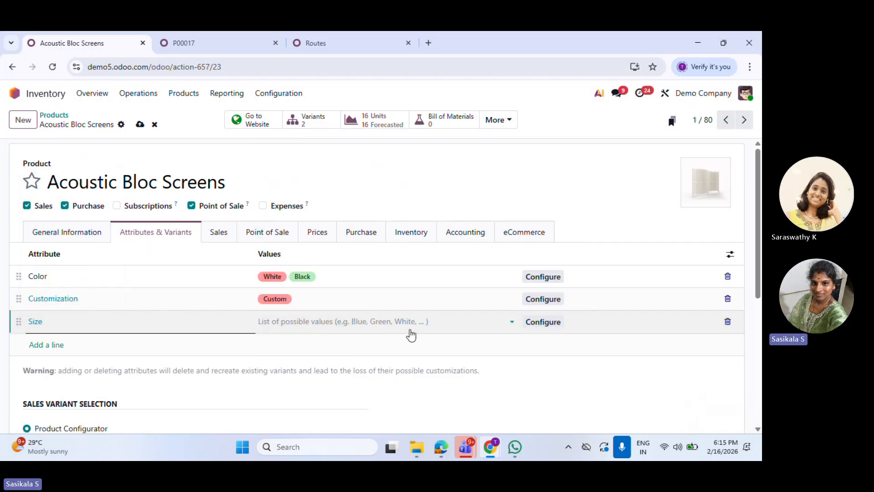
left_click(154, 125)
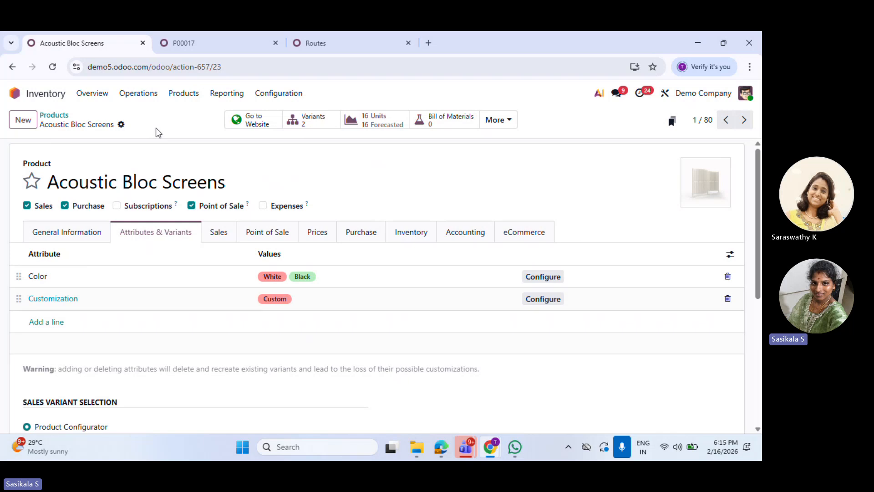
Examine the variants of Acoustic Bloc Screens and review the details of the white variant
left_click(323, 123)
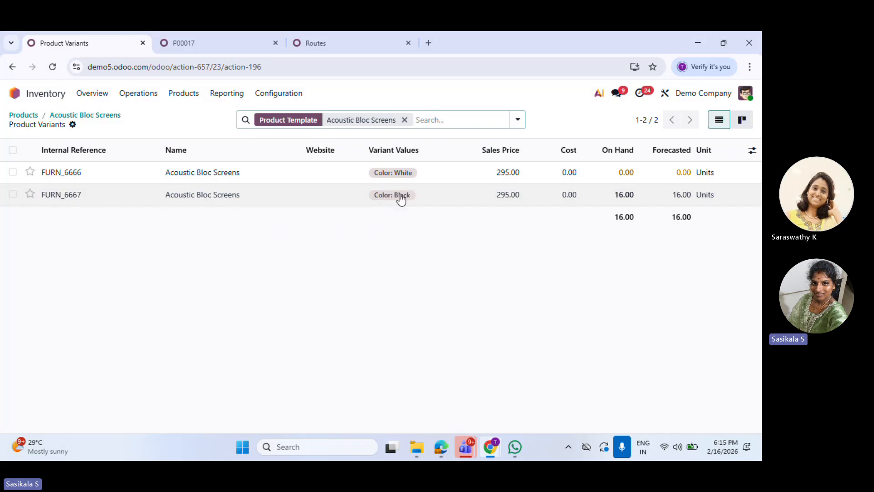
left_click(100, 116)
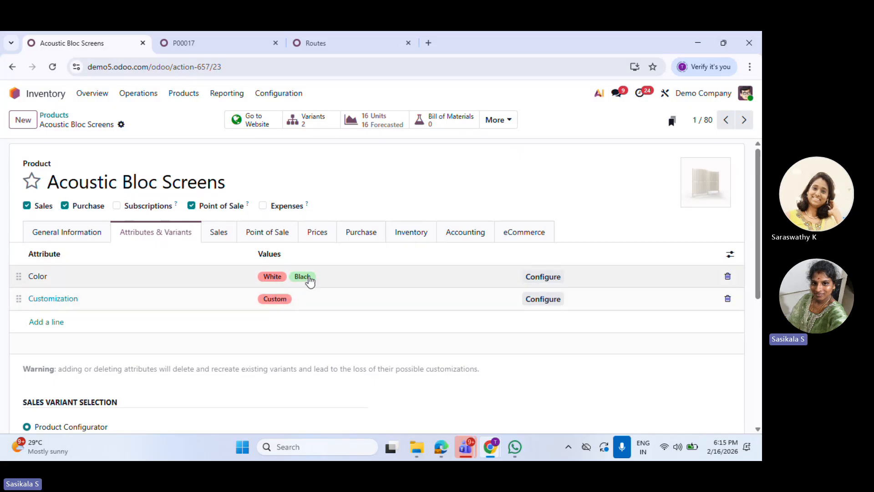
left_click(305, 119)
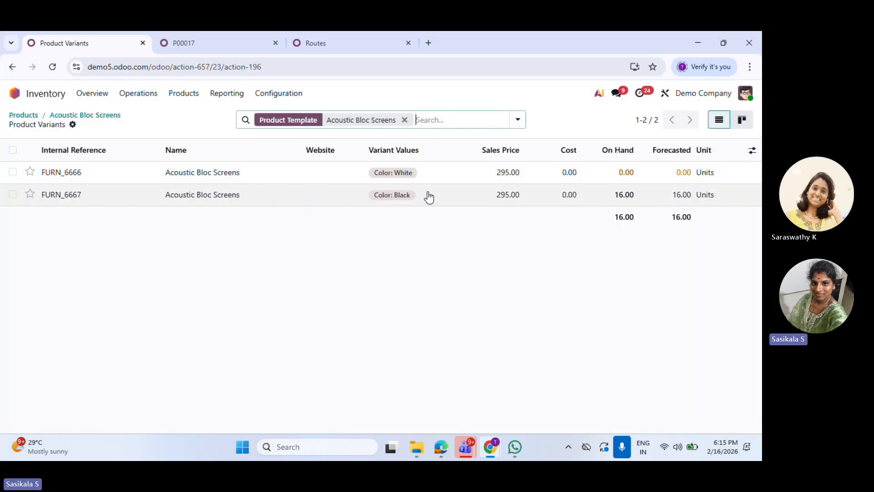
left_click(292, 172)
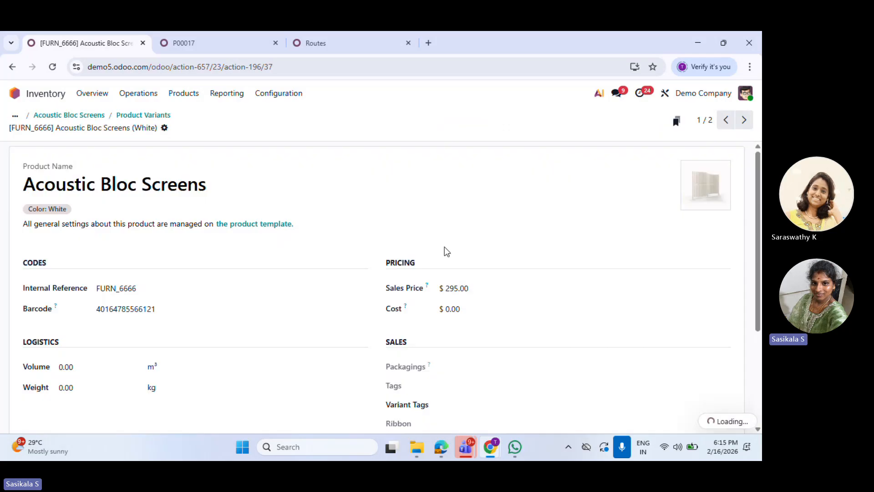
scroll(291, 271, "down", 1)
scroll(142, 272, "up", 1)
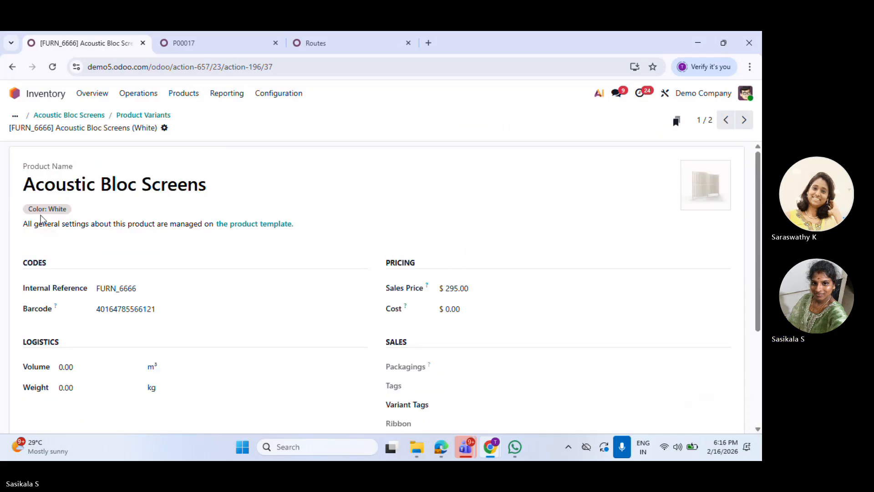
left_click(143, 115)
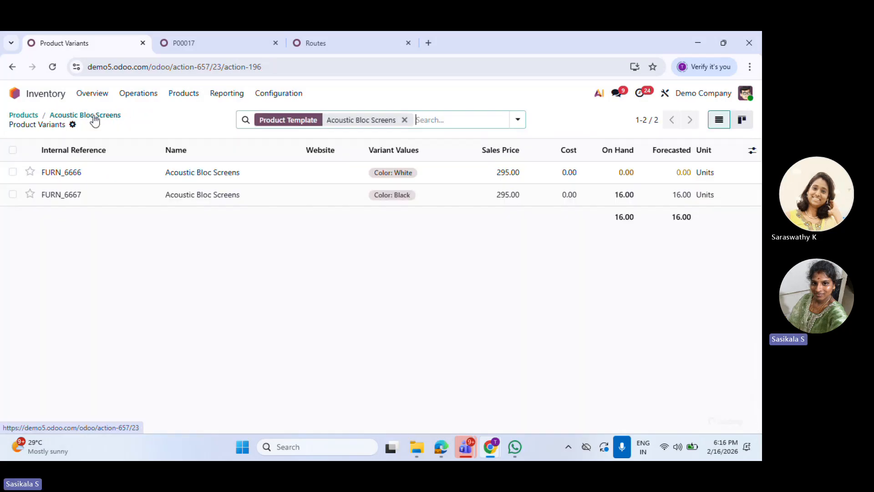
Return to the Acoustic Bloc Screens product and review its upsell, cross-sell and rental sales settings
left_click(120, 120)
left_click(218, 226)
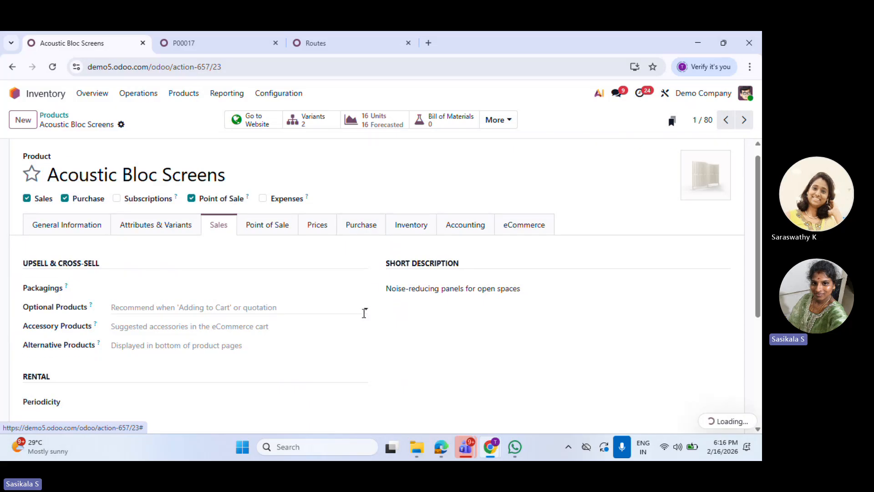
scroll(374, 322, "down", 1)
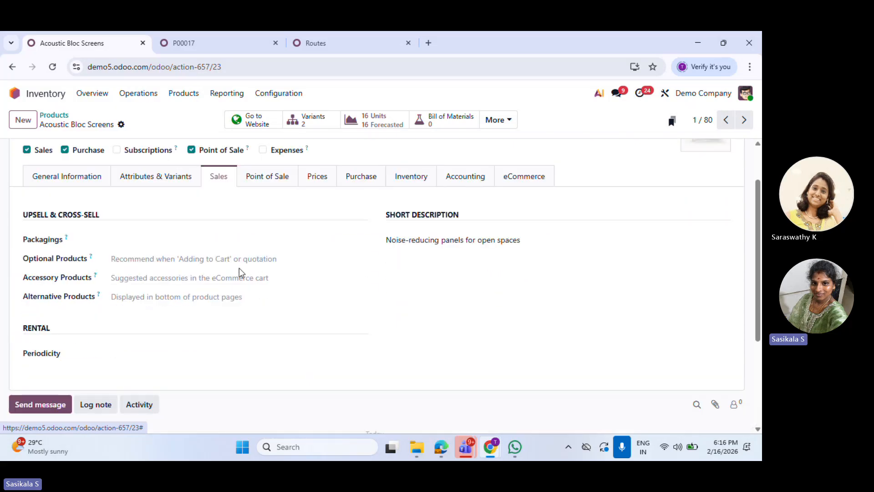
scroll(310, 322, "down", 1)
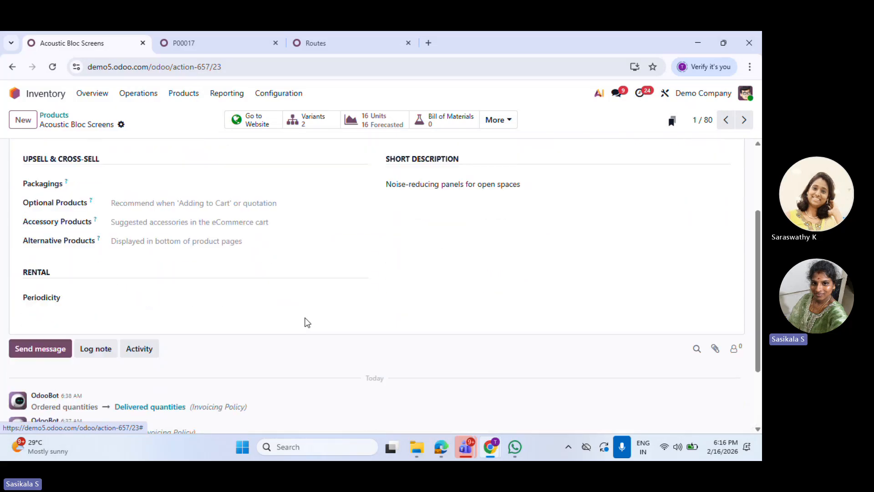
scroll(304, 322, "up", 1)
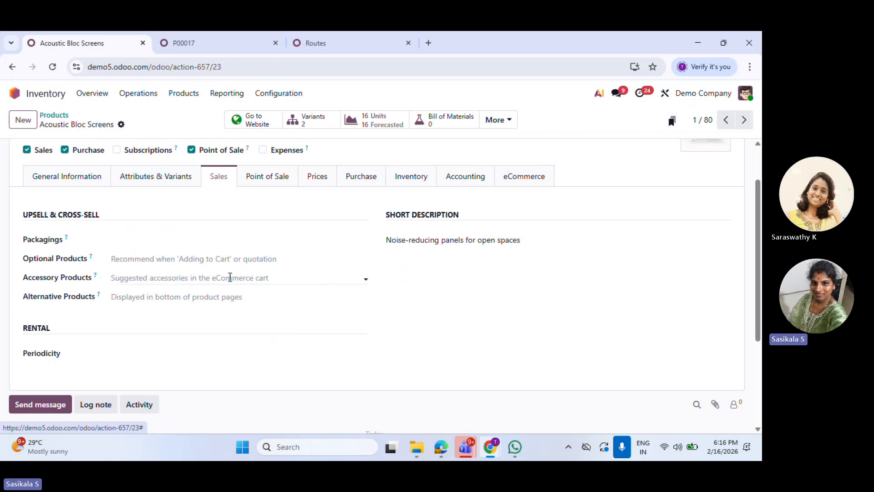
Examine the products offered for the optional, accessory and alternative product fields of Acoustic Bloc Screens without selecting any
left_click(235, 260)
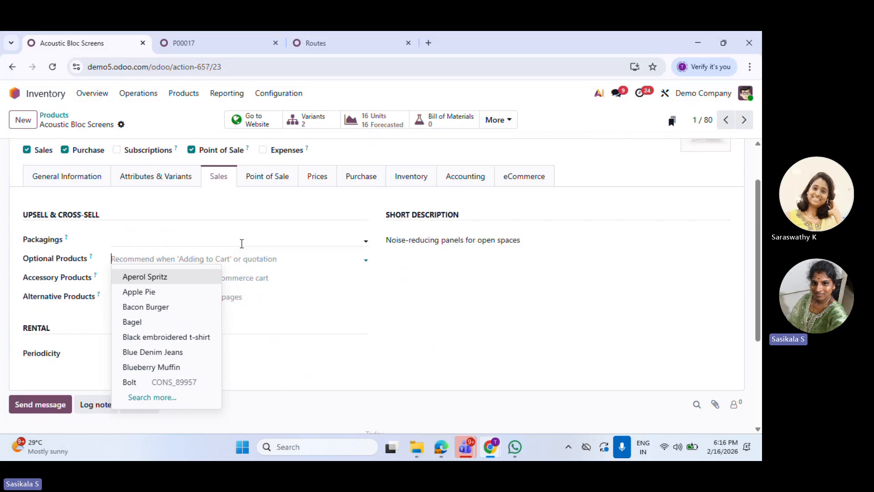
left_click(325, 277)
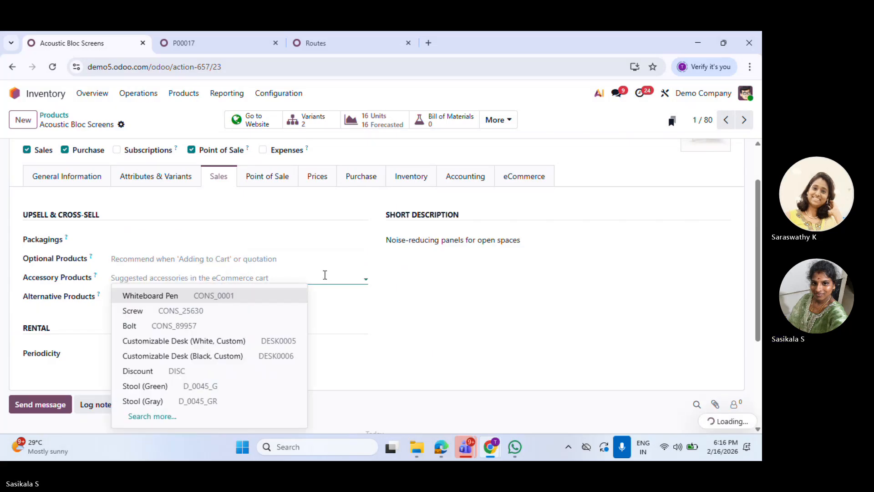
left_click(145, 271)
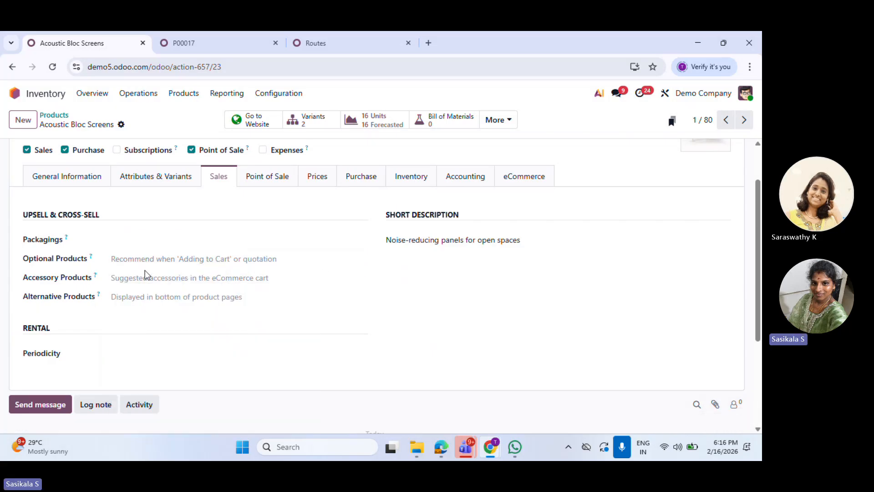
scroll(111, 305, "up", 1)
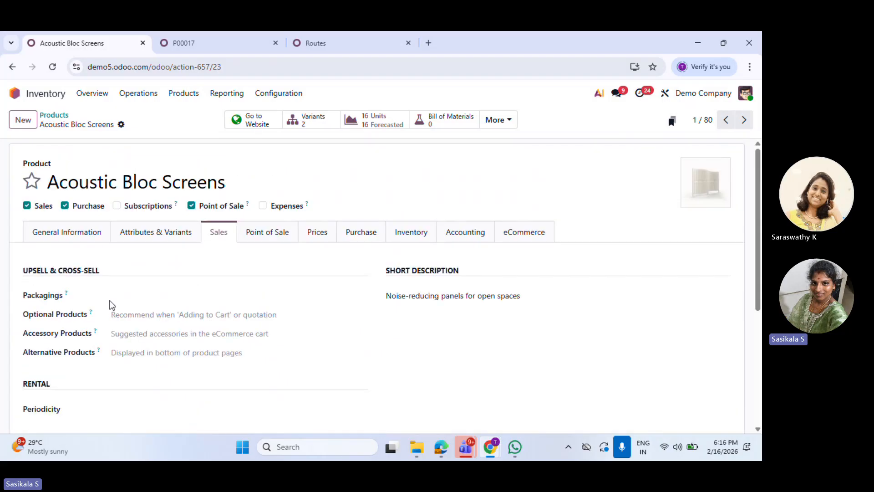
scroll(111, 305, "down", 2)
left_click(181, 246)
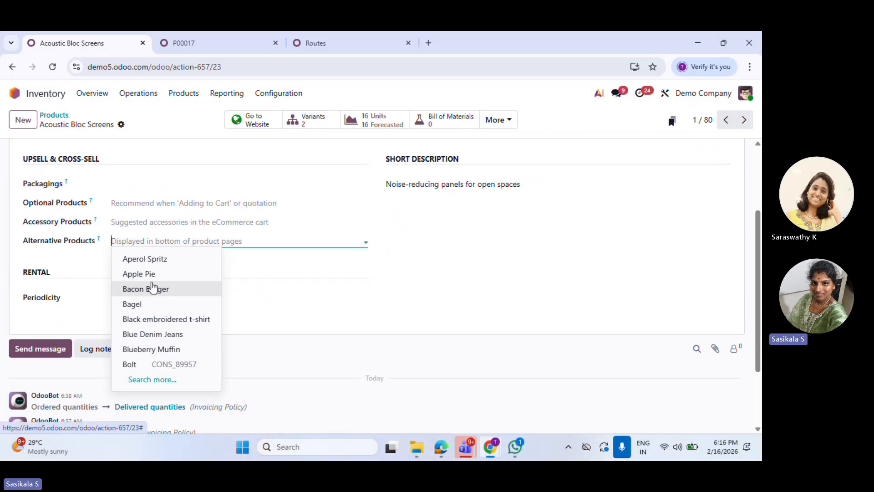
mouse_move(100, 246)
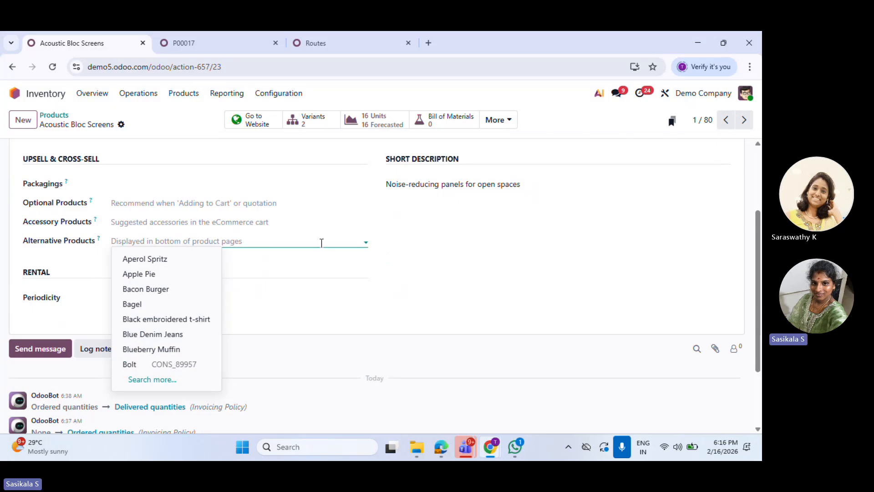
Review the product's upsell fields and its Point of Sale settings
left_click(316, 263)
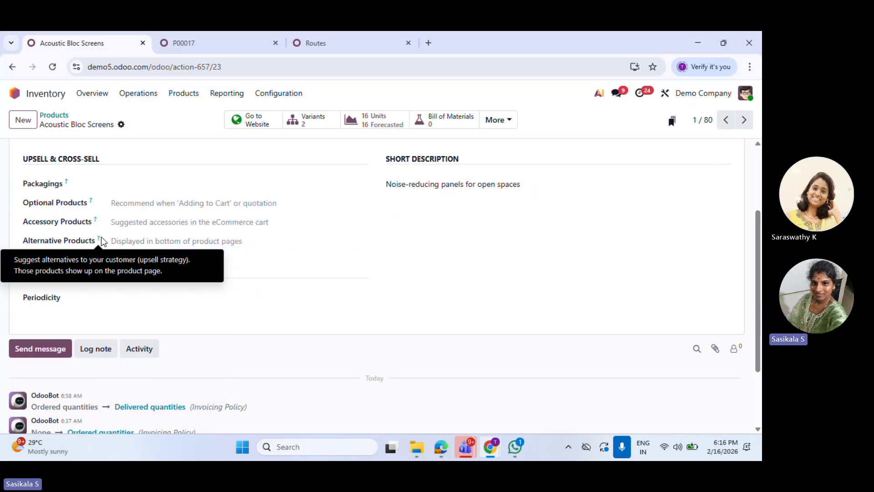
scroll(451, 257, "up", 3)
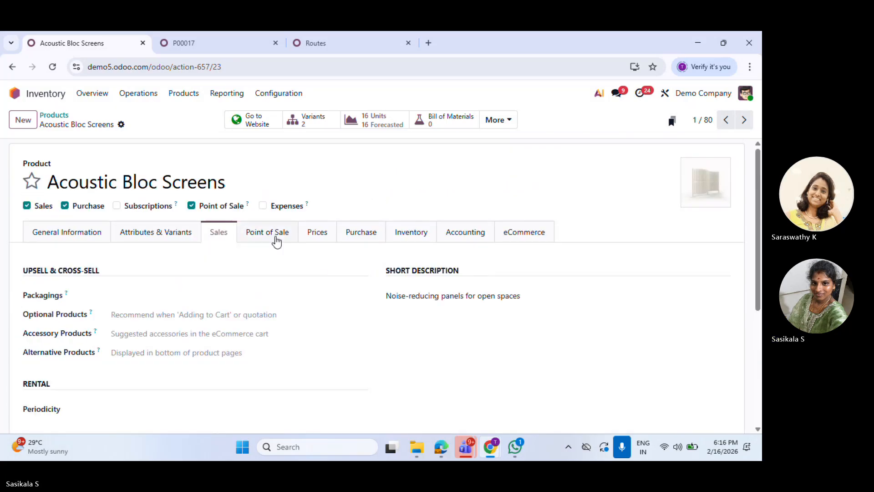
left_click(278, 234)
scroll(300, 332, "down", 3)
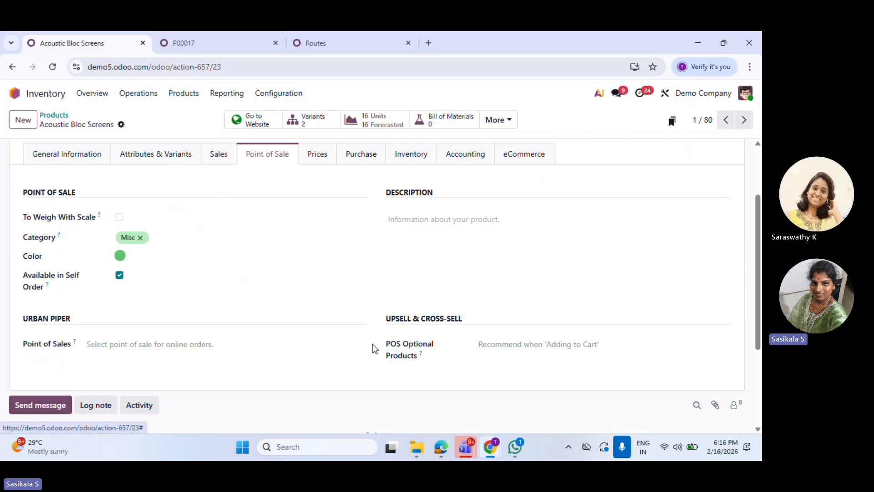
scroll(298, 336, "up", 5)
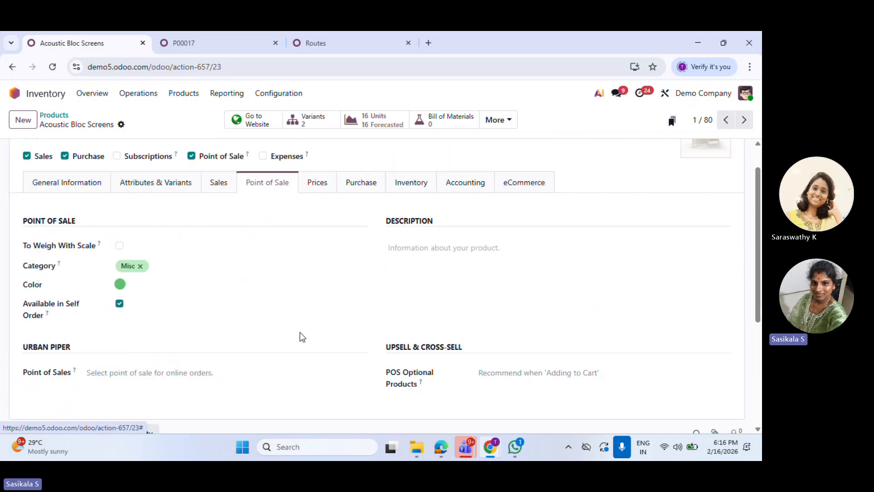
Show the Variant, Validity and Company columns in the product's list of prices
left_click(317, 233)
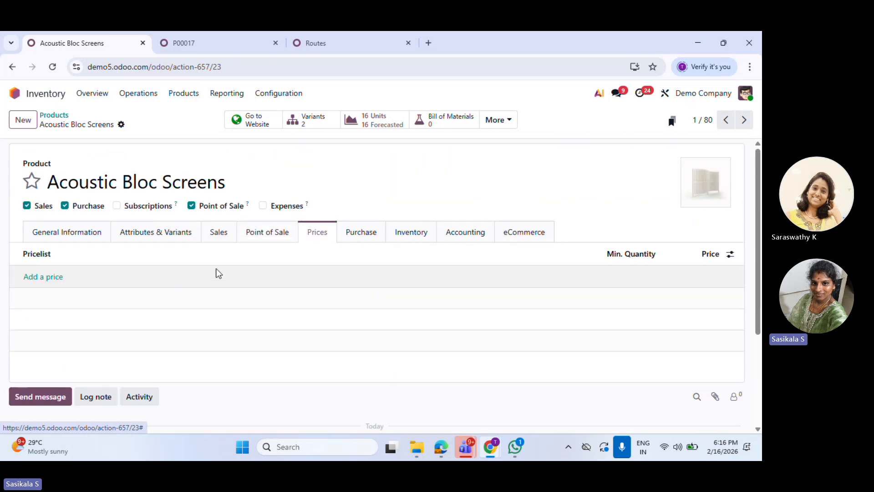
left_click(63, 279)
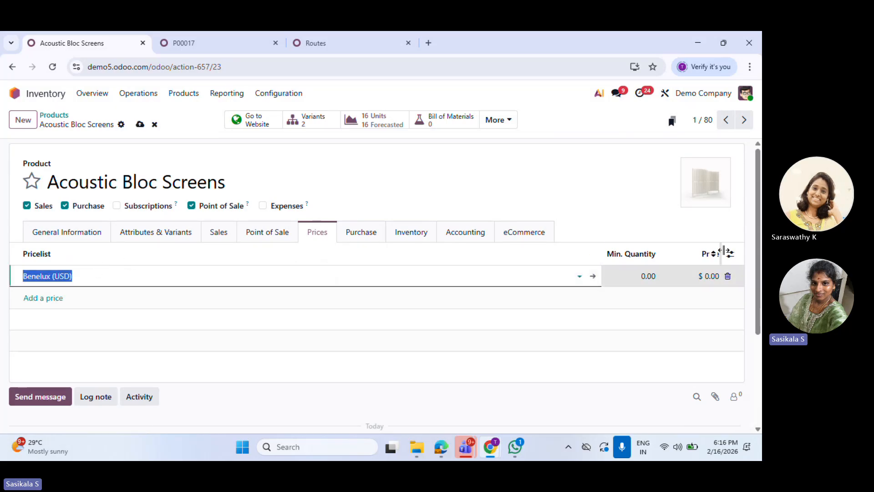
left_click(730, 255)
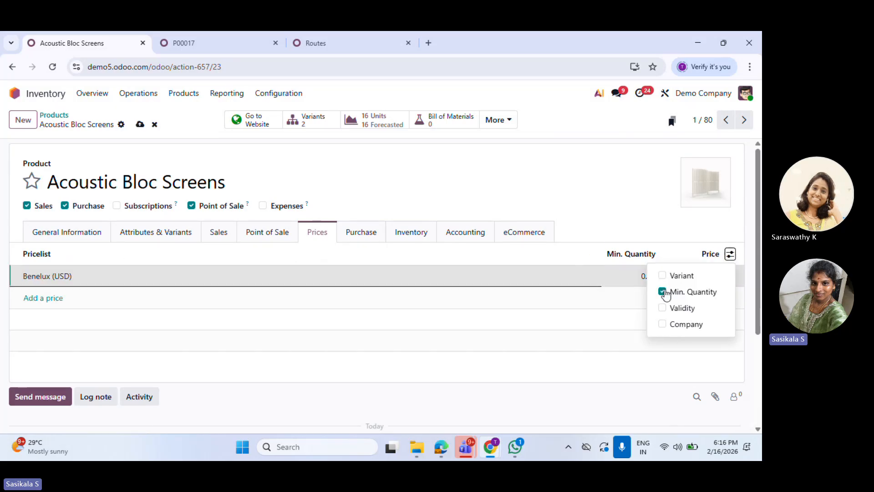
left_click(663, 275)
left_click(662, 309)
left_click(663, 324)
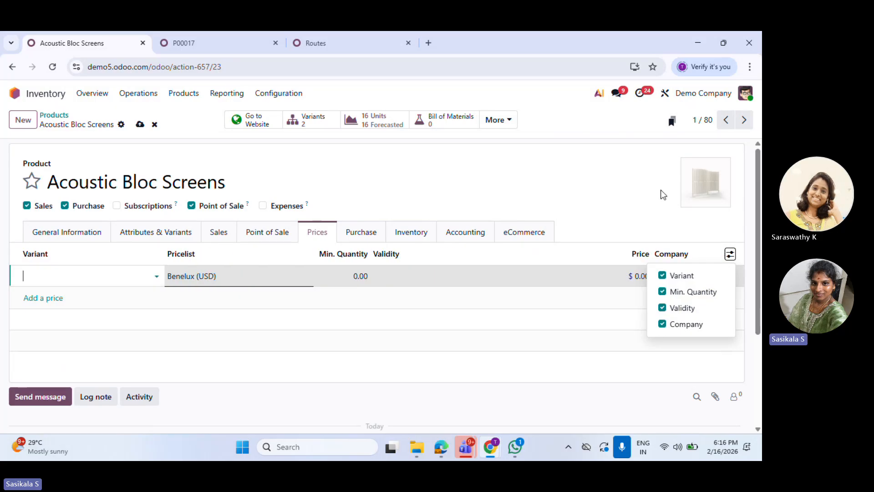
left_click(8, 307)
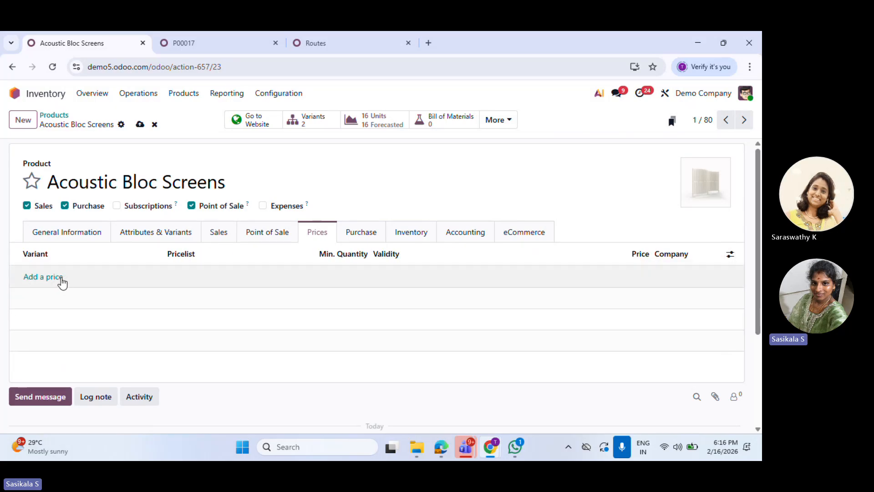
Add a Benelux (USD) price of $80 for the white variant with minimum quantity 5, and compare it with the product's general sales price
left_click(51, 277)
left_click(88, 275)
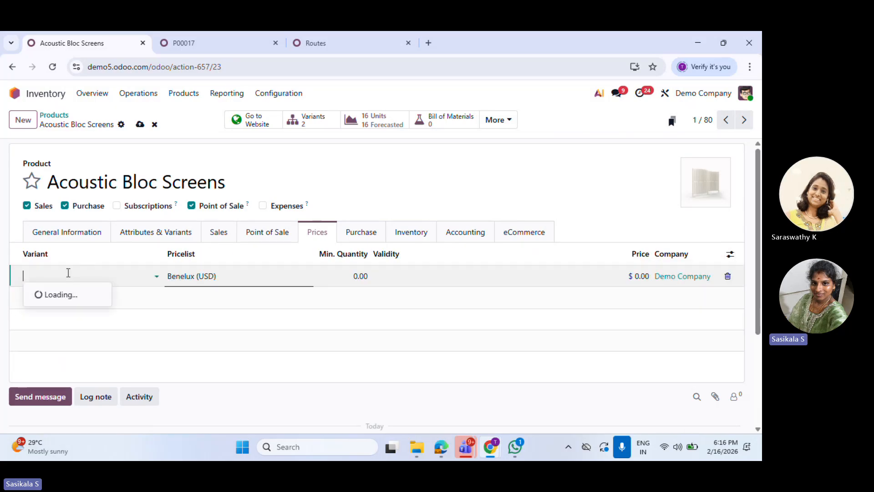
left_click(131, 293)
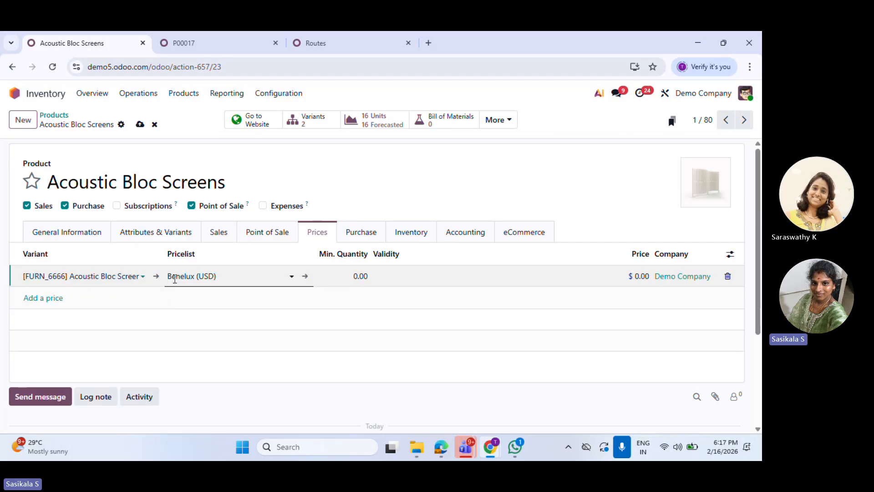
left_click(360, 276)
type("5")
left_click(642, 274)
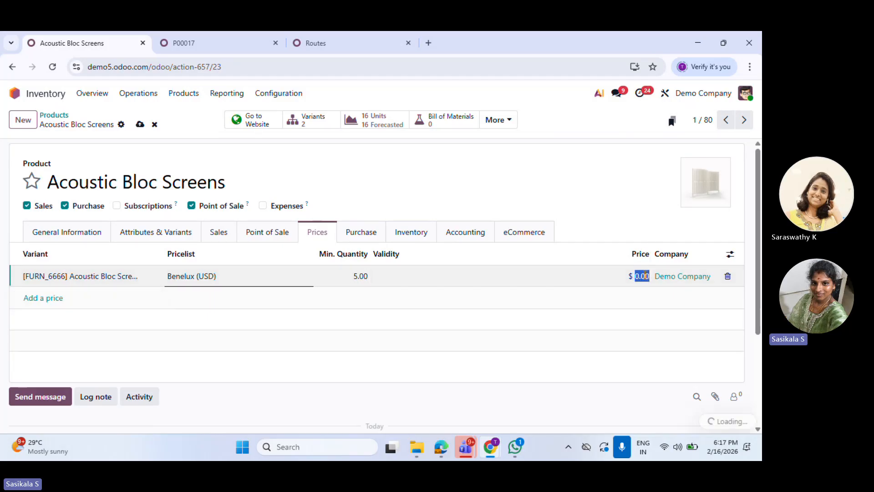
type("80")
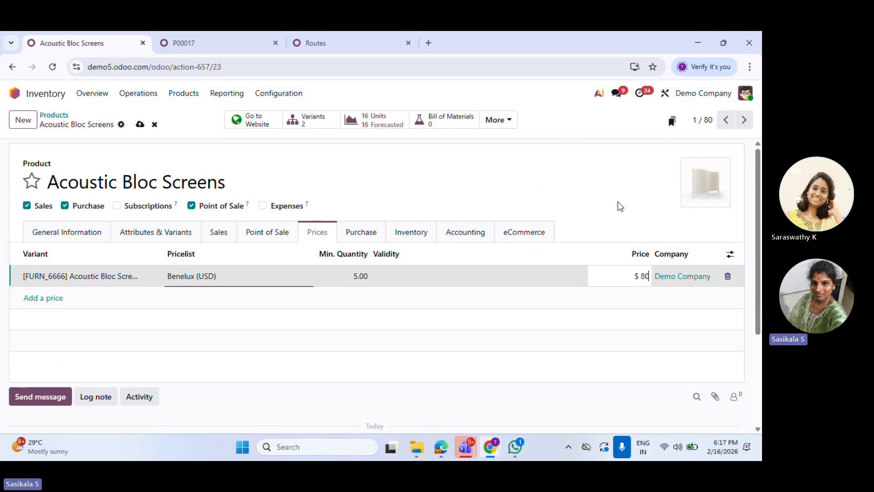
left_click(618, 201)
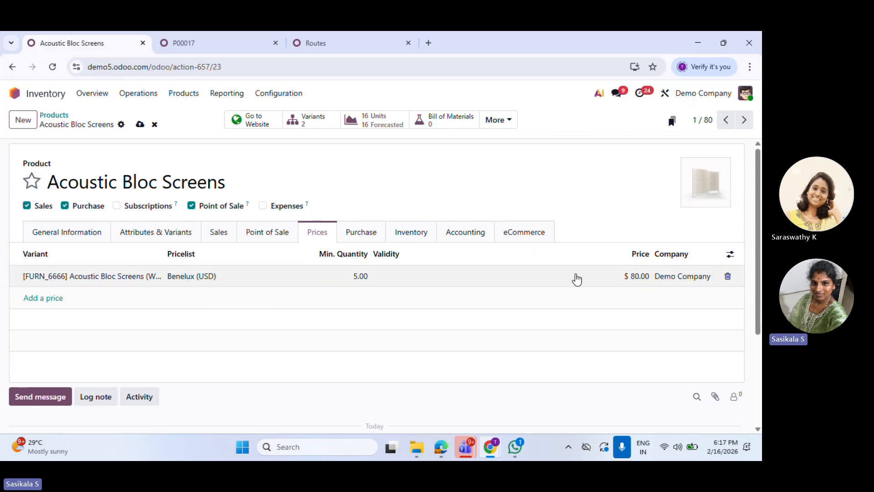
left_click(86, 235)
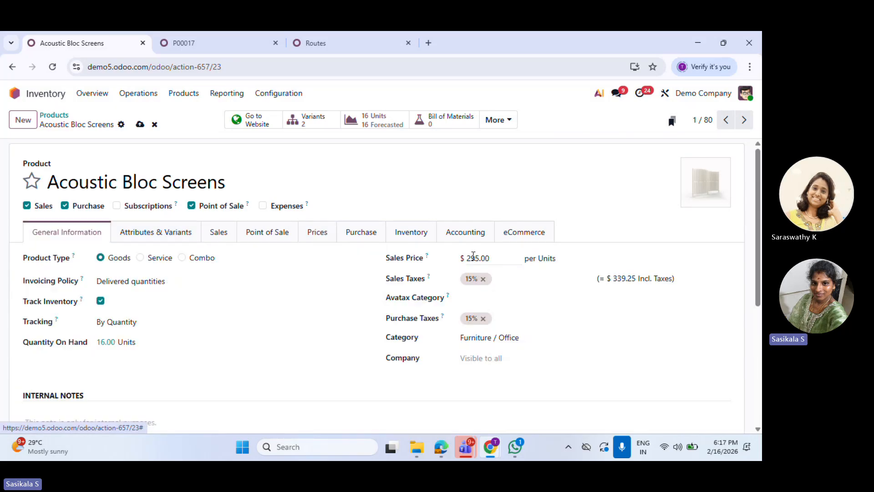
left_click(321, 240)
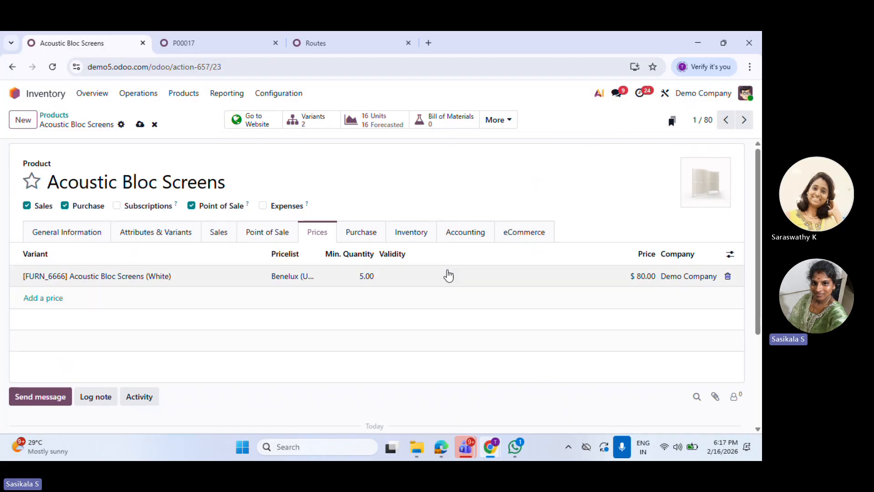
Show the Vendor Product Name, Vendor Product Code, Start Date, End Date and Discount (%) columns in the product's vendor list
left_click(361, 235)
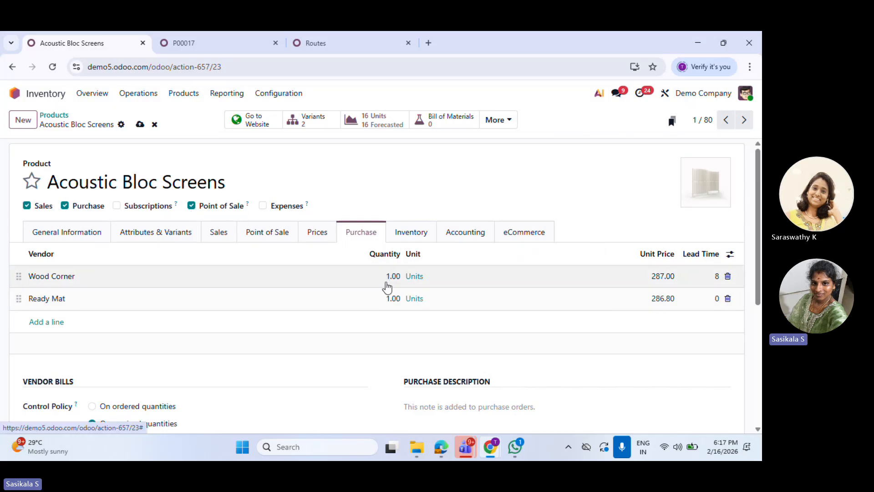
left_click(731, 256)
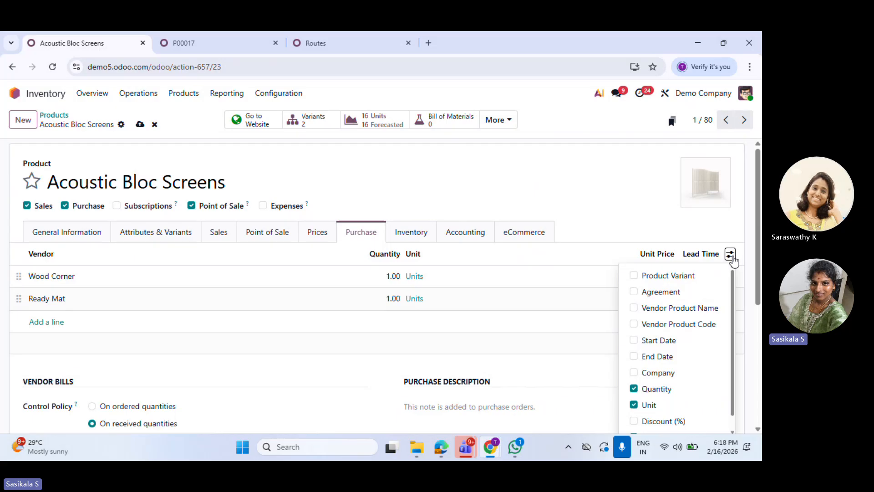
scroll(681, 304, "down", 1)
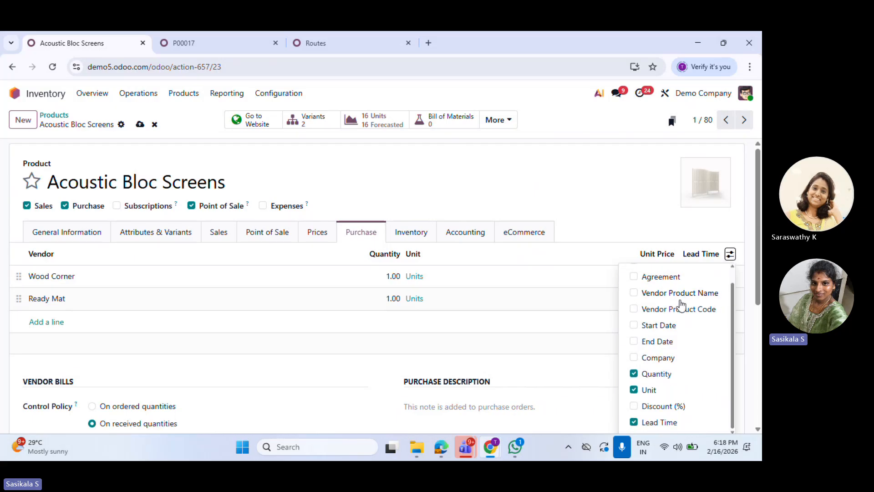
left_click(634, 292)
left_click(634, 309)
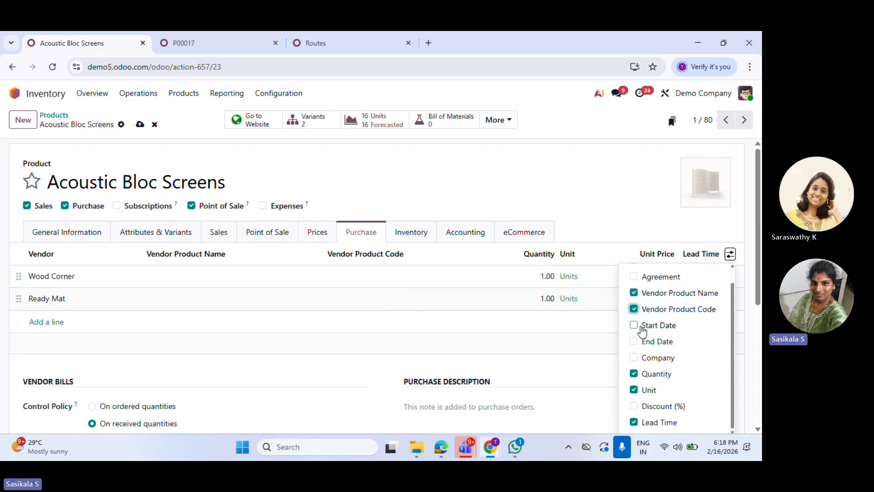
left_click(635, 324)
left_click(639, 341)
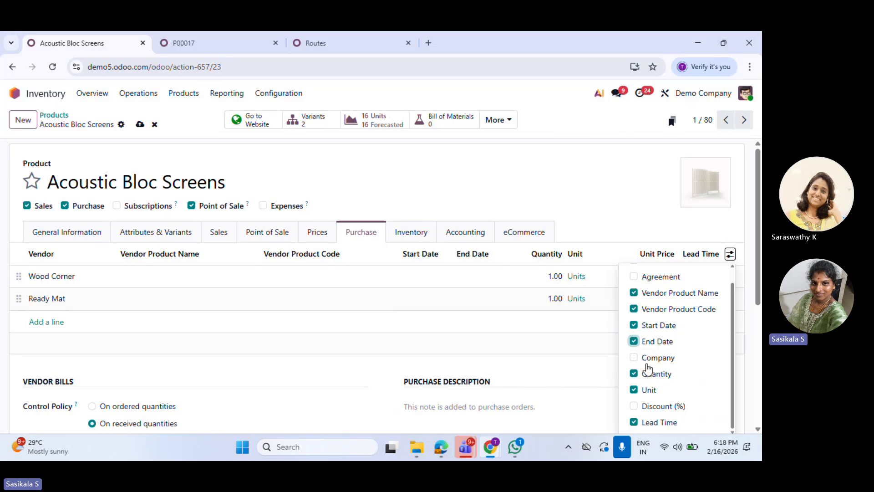
left_click(634, 406)
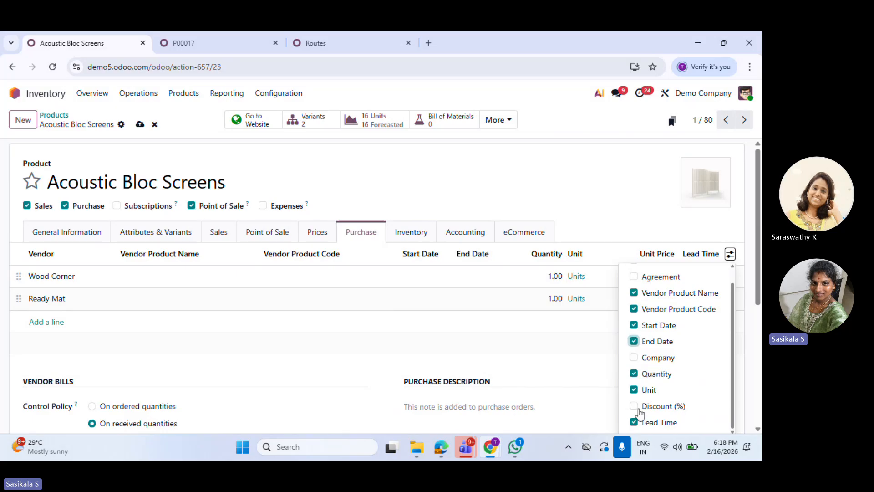
left_click(632, 176)
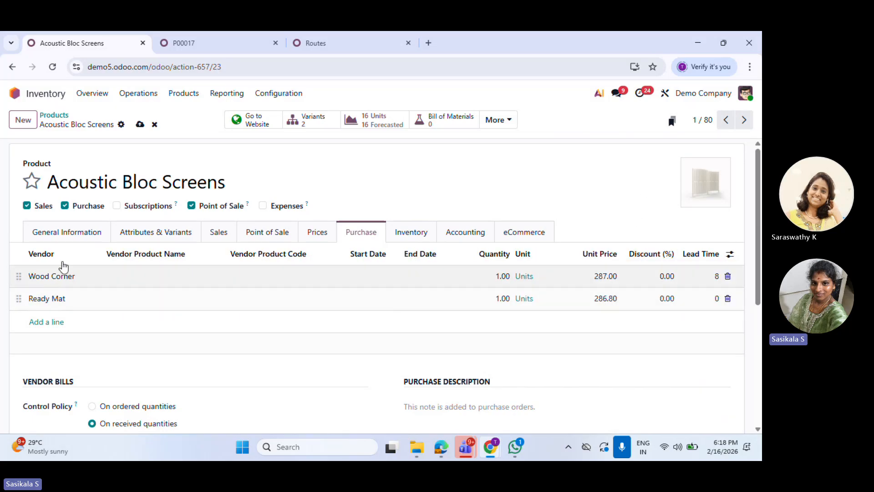
Copy the product name Acoustic Bloc Screens into the vendor product name of the Wood Corner line
left_click_drag(48, 182, 276, 182)
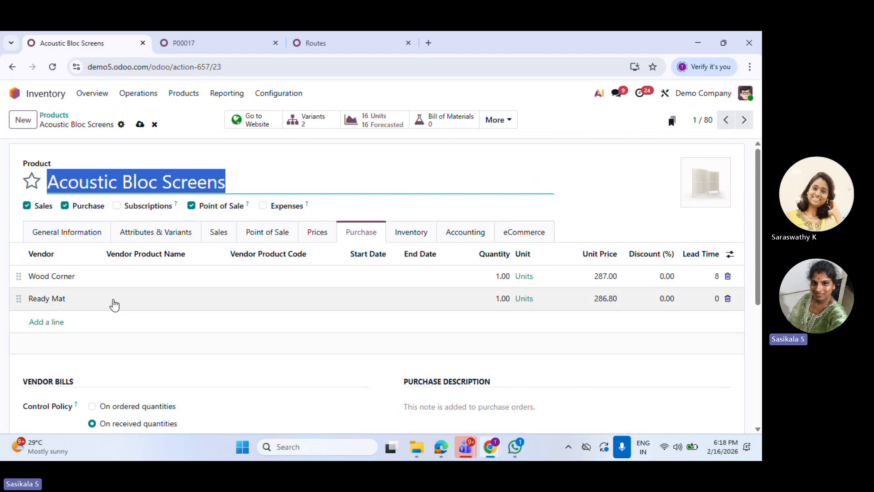
left_click(148, 275)
left_click_drag(243, 184, 5, 208)
key("ctrl+c")
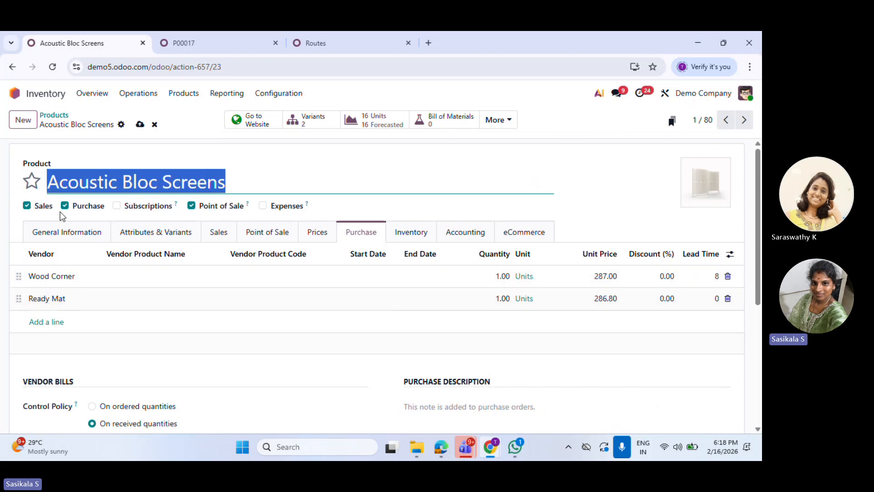
left_click(142, 273)
key("ctrl+v")
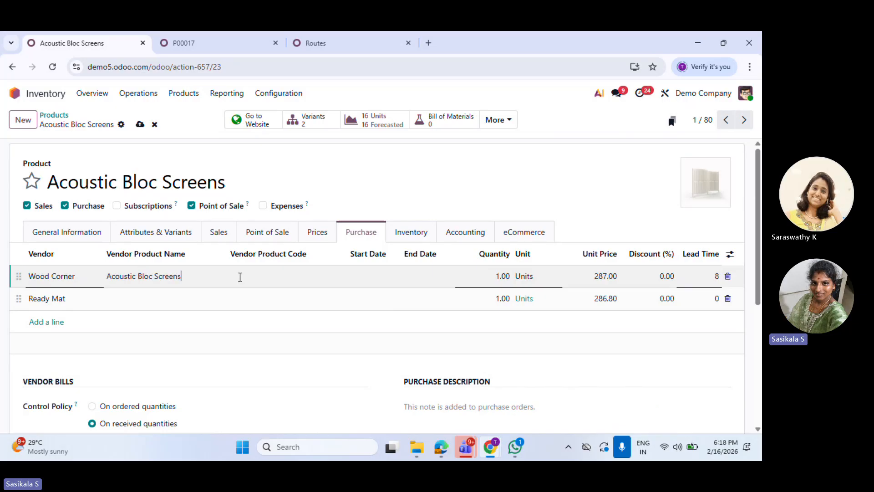
Enter ABS-001 as the vendor product code on the Wood Corner line
left_click(272, 275)
type("A")
type("C")
type("BS")
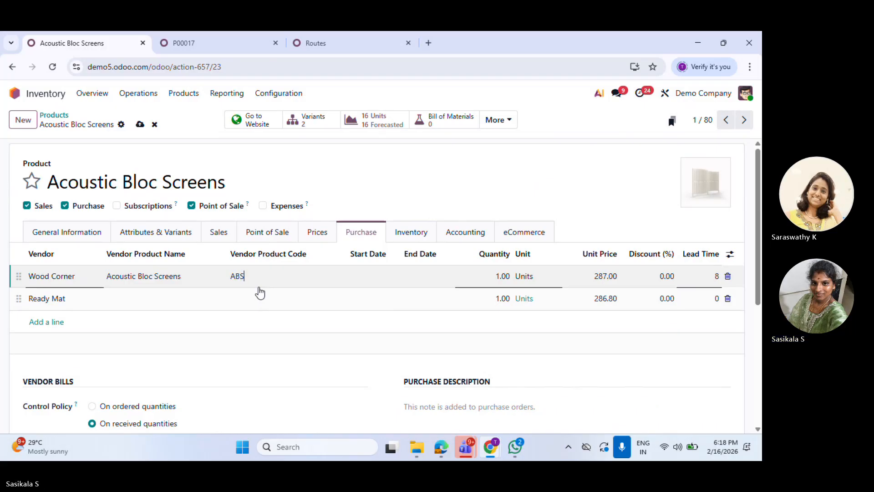
type("-001")
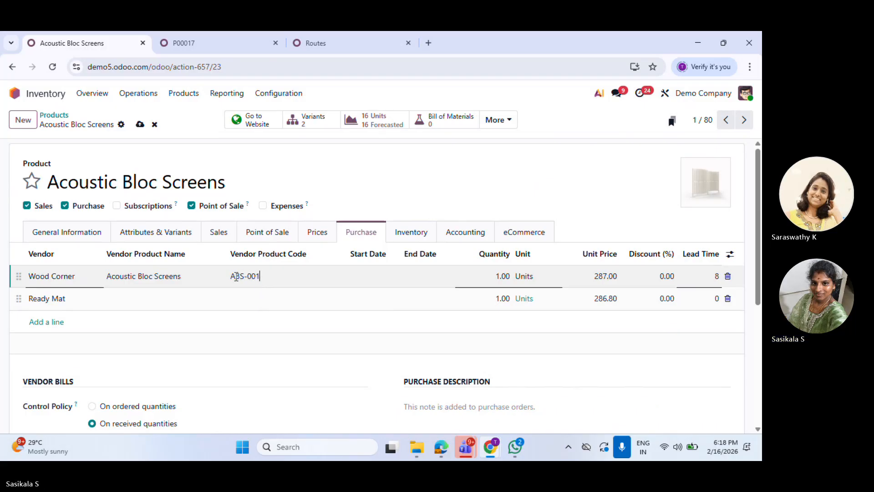
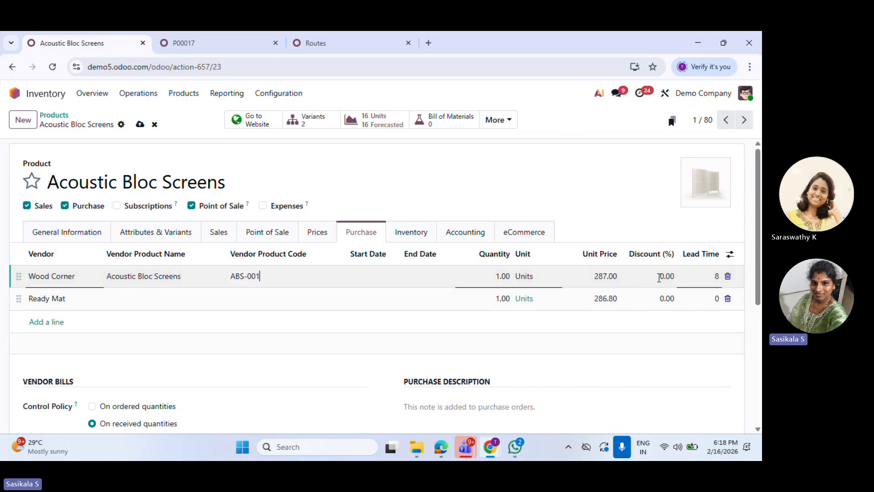
Examine the start date and end date calendars of the Wood Corner line without choosing any dates
left_click(374, 279)
left_click(430, 283)
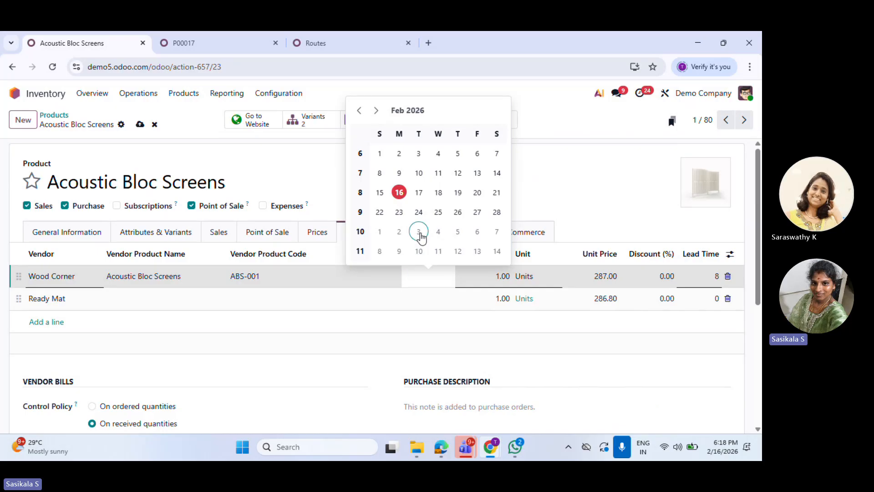
left_click(324, 172)
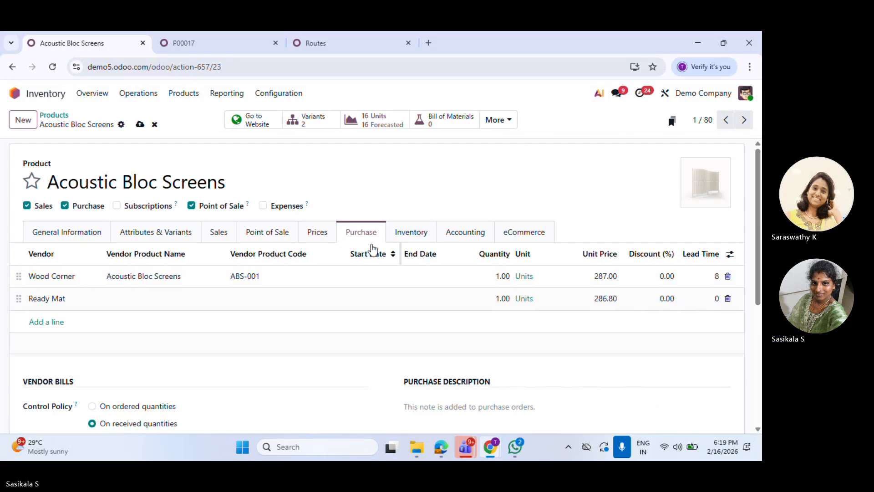
Review the product's inventory settings and set its customer lead time to 6 days
left_click(409, 234)
scroll(73, 254, "down", 2)
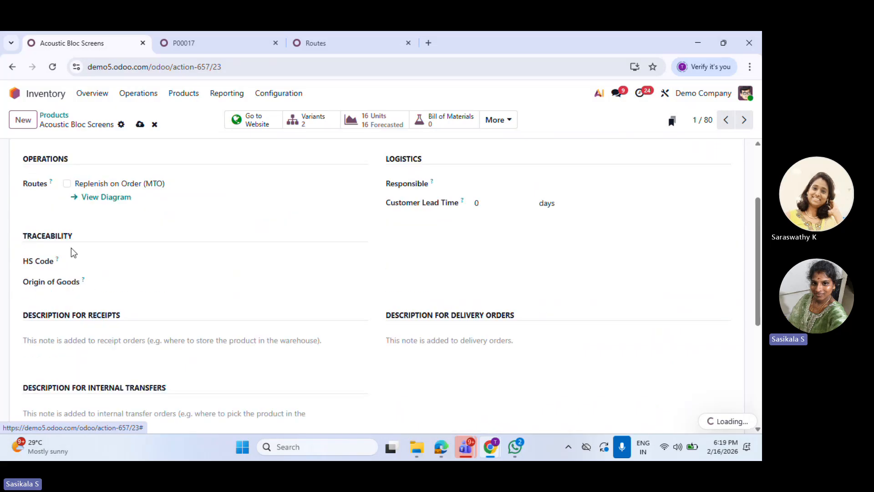
scroll(449, 265, "up", 1)
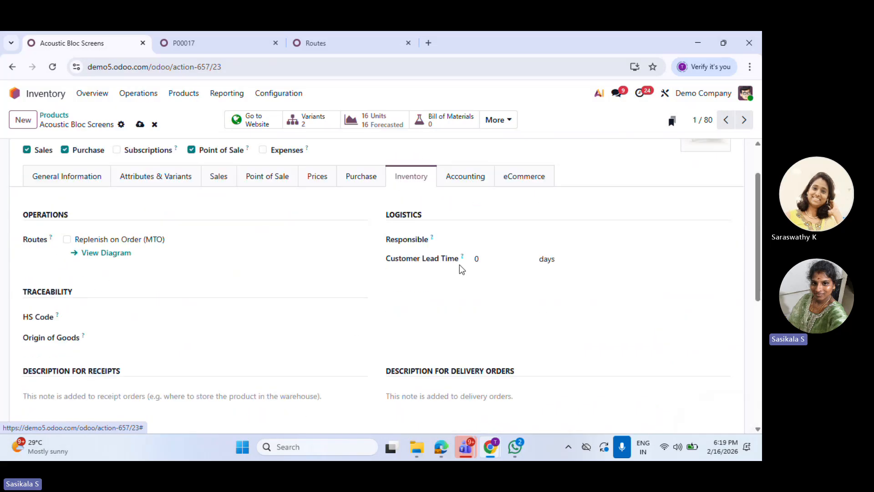
scroll(249, 369, "up", 1)
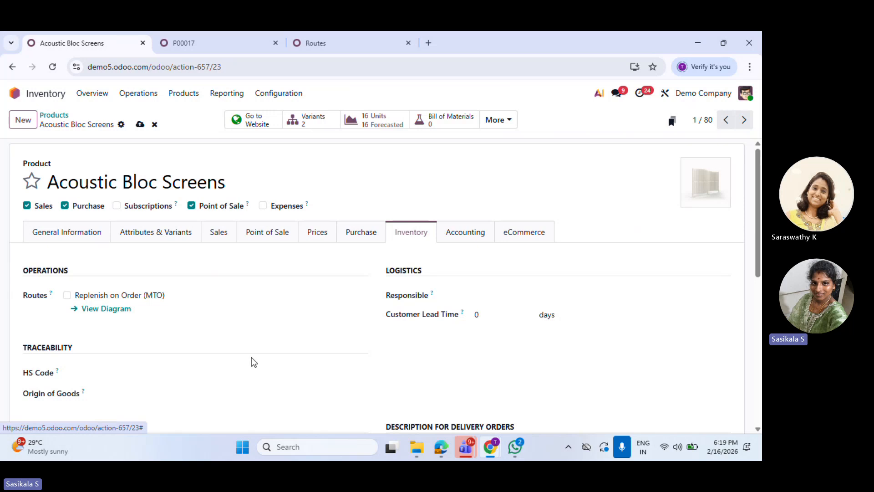
left_click(486, 312)
type("6")
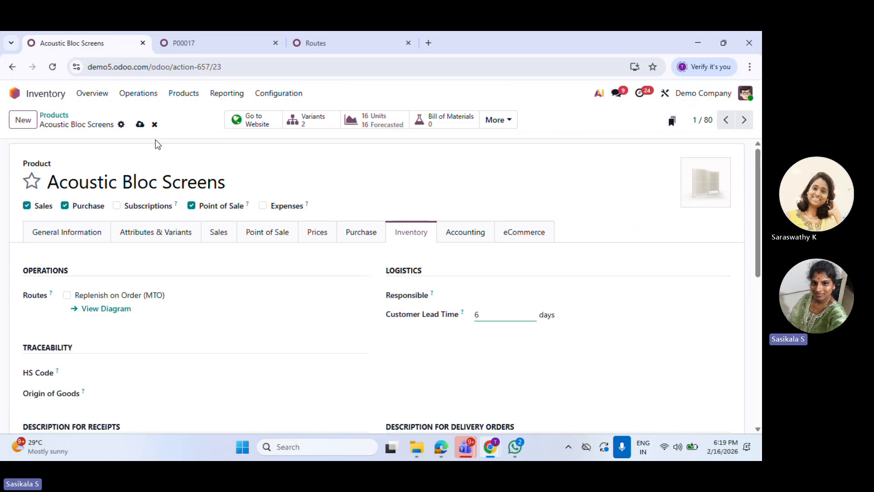
Save the product's lead time change and examine the available users for the Responsible field without assigning one
left_click(140, 124)
left_click(487, 318)
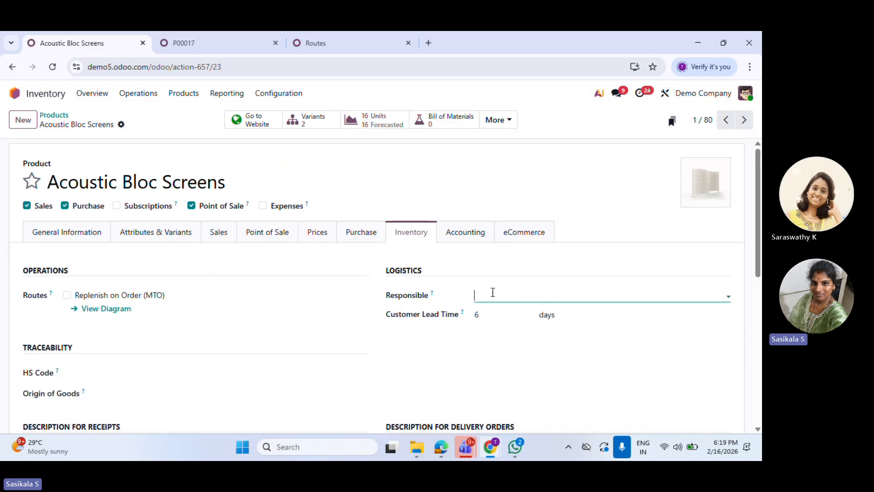
left_click(491, 296)
left_click(447, 349)
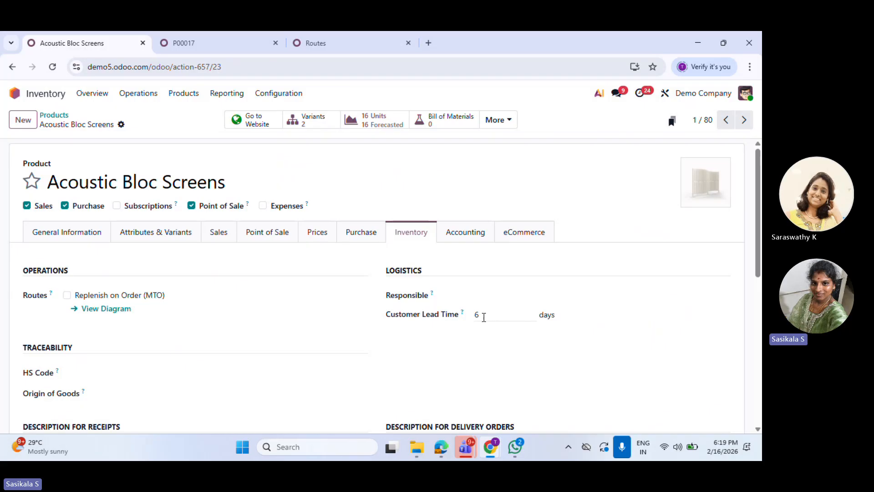
scroll(249, 347, "down", 2)
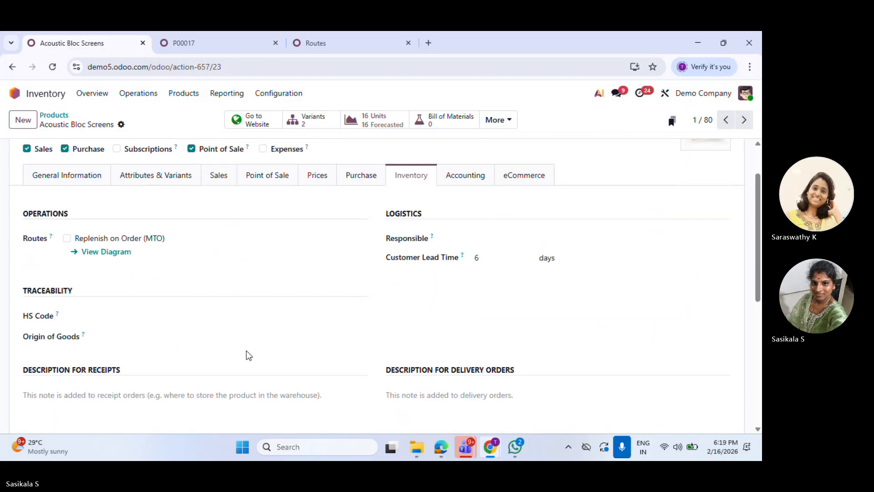
scroll(365, 359, "up", 1)
left_click(494, 245)
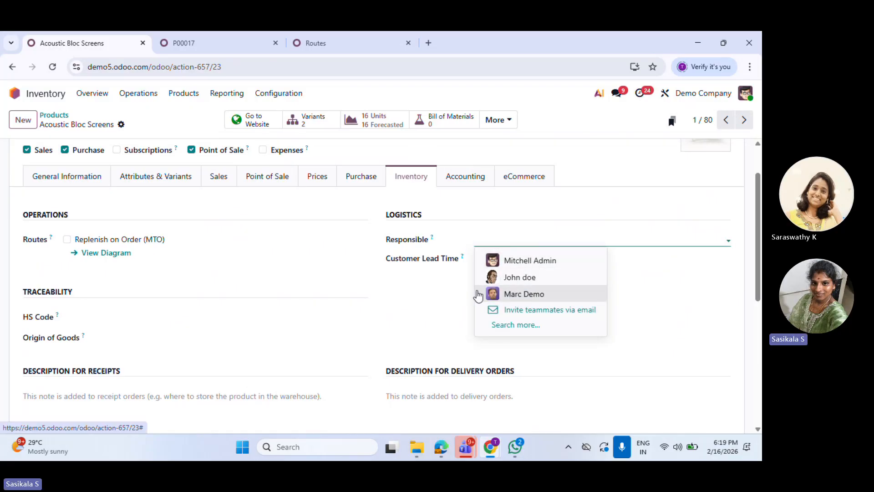
left_click(452, 300)
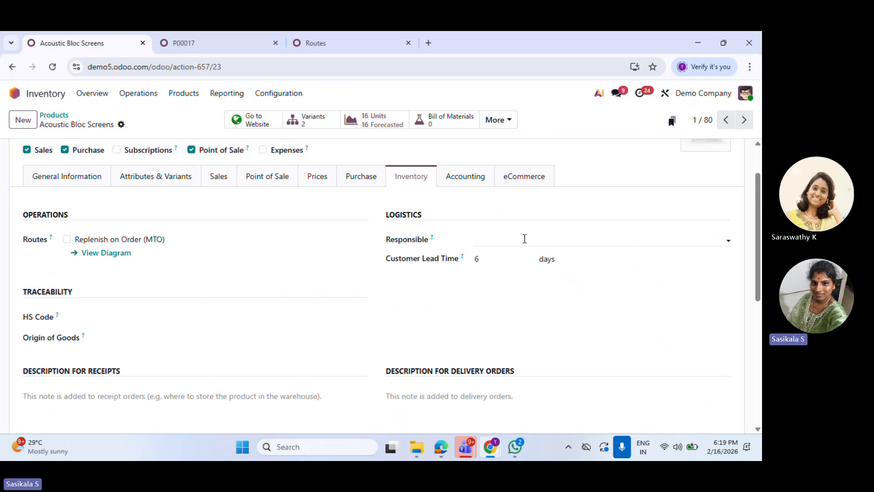
Examine the HS code and origin of goods fields and the description notes for receipts, delivery orders and internal transfers
scroll(345, 330, "down", 1)
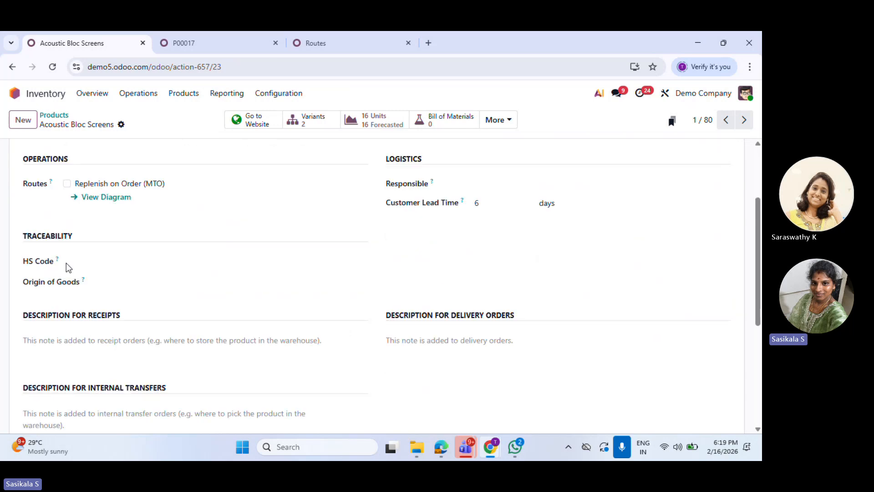
left_click(142, 263)
left_click(136, 282)
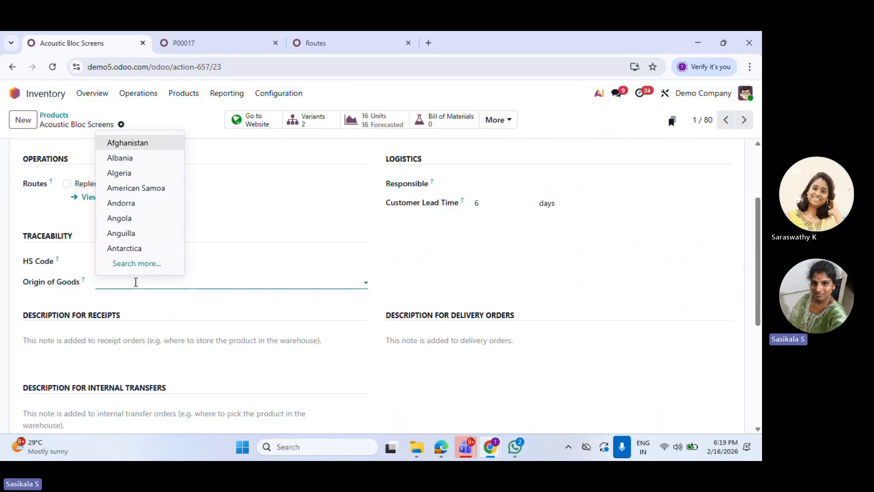
left_click(215, 287)
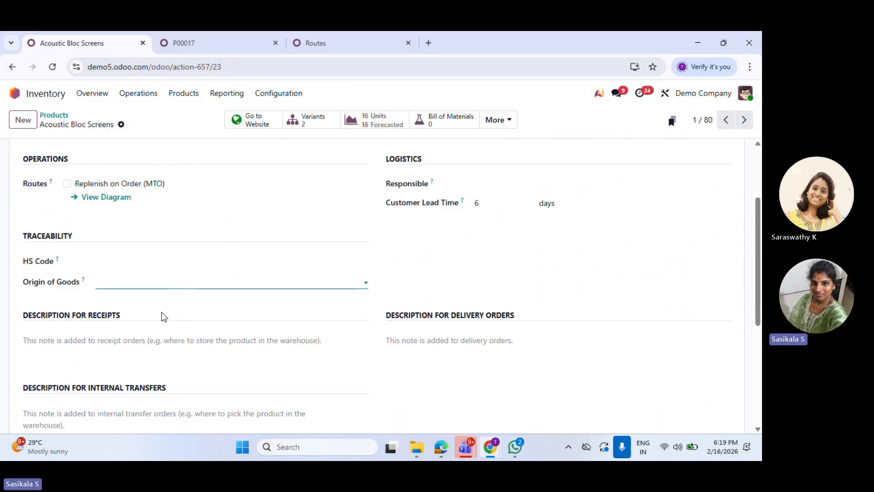
scroll(139, 348, "down", 2)
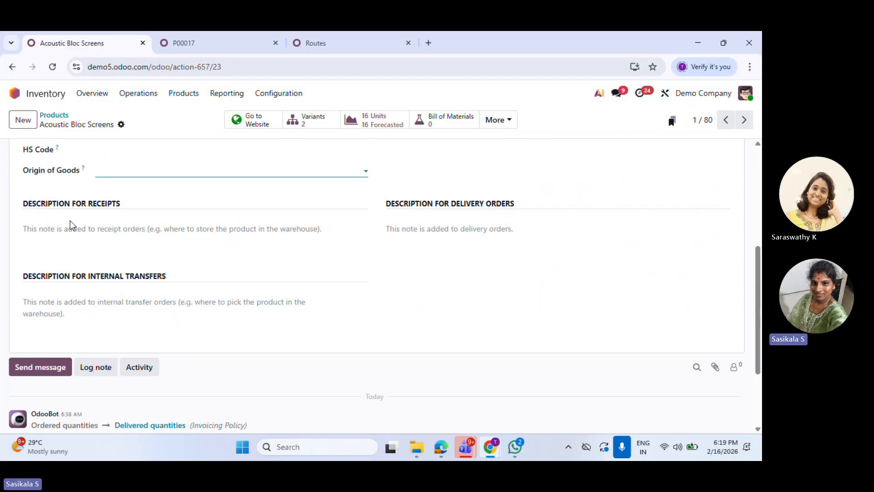
scroll(125, 259, "down", 1)
scroll(116, 248, "up", 1)
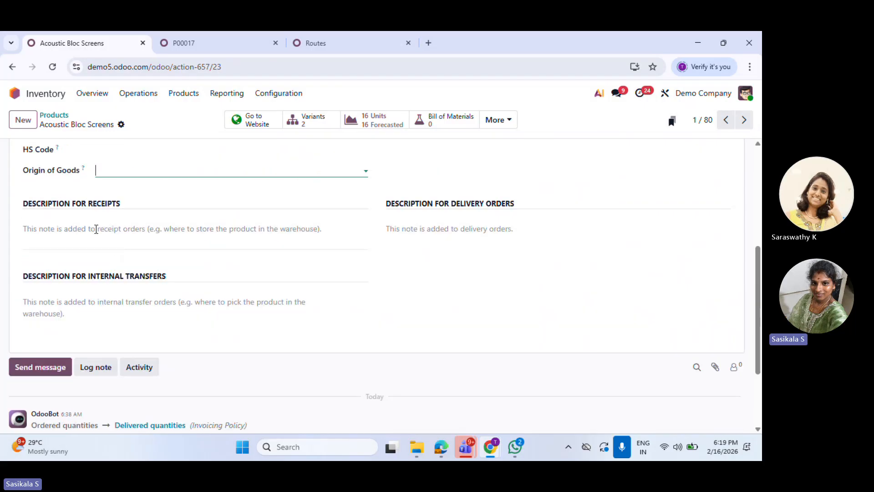
left_click(62, 229)
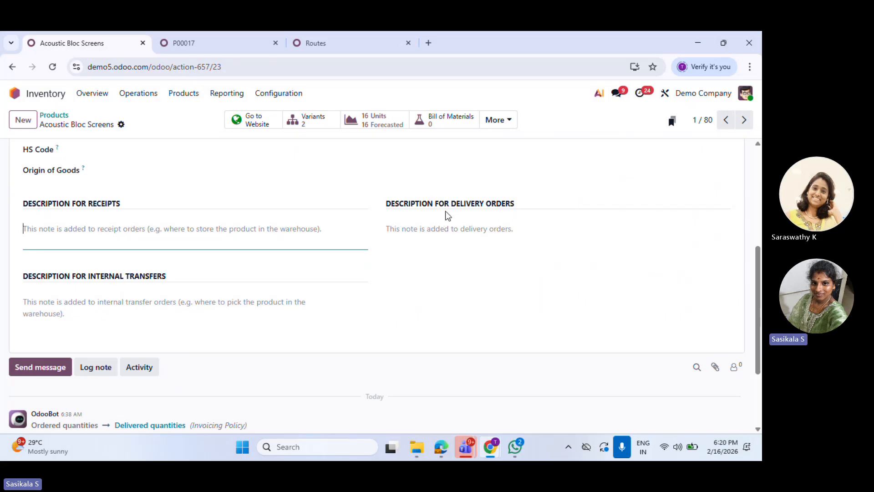
left_click(417, 231)
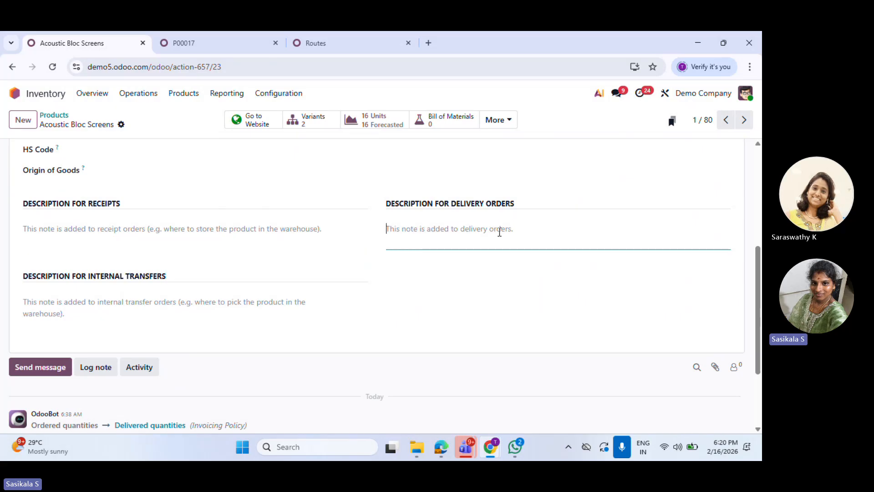
left_click(81, 301)
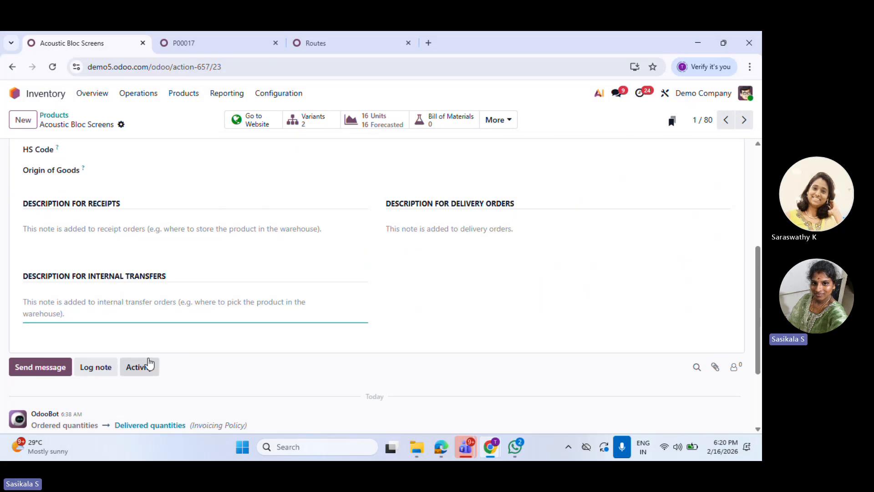
scroll(143, 362, "up", 1)
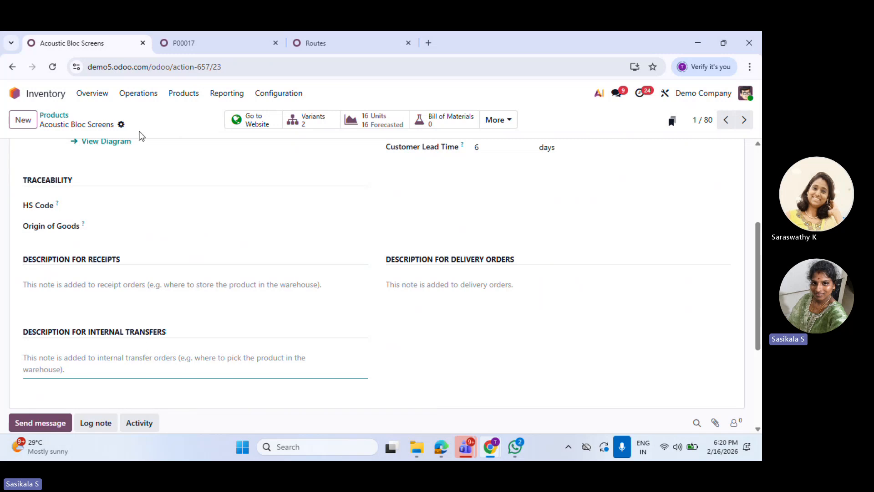
scroll(162, 182, "up", 2)
Switch to the browser tab with purchase order P00017 and open receipt WH/IN/00002 from the Inventory receipts there
left_click(237, 34)
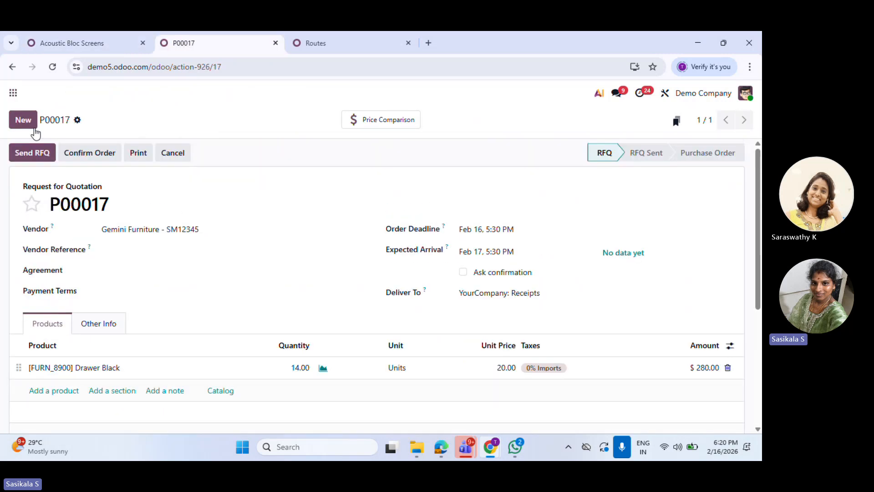
left_click(12, 92)
scroll(423, 337, "down", 3)
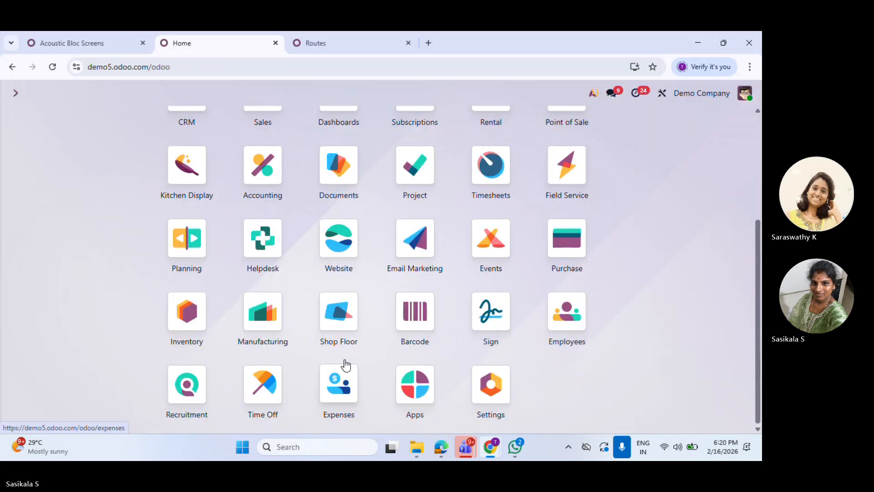
left_click(191, 306)
left_click(42, 180)
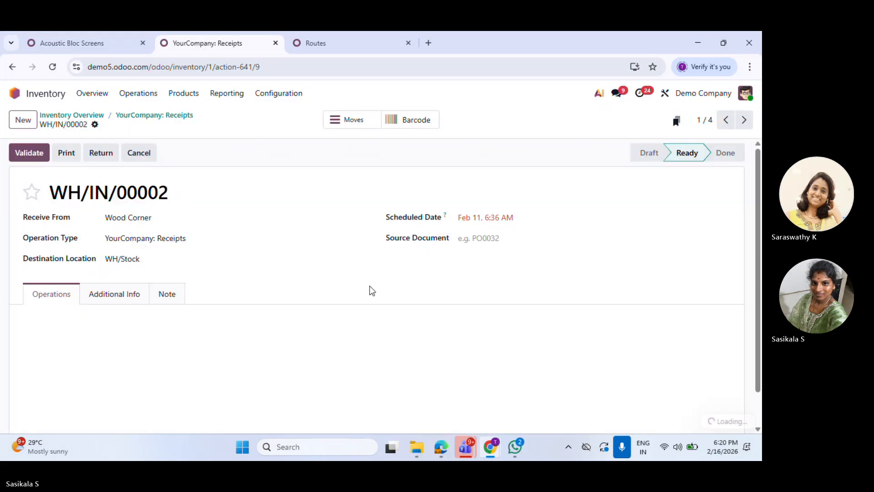
Examine where line descriptions belong on the receipt, using the optional Description column and a blank product line's description entry
scroll(328, 342, "down", 1)
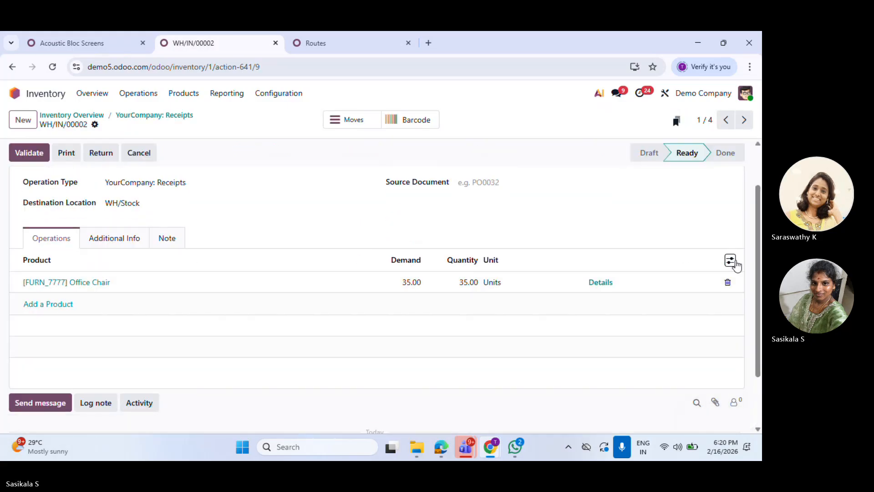
left_click(730, 260)
left_click(649, 331)
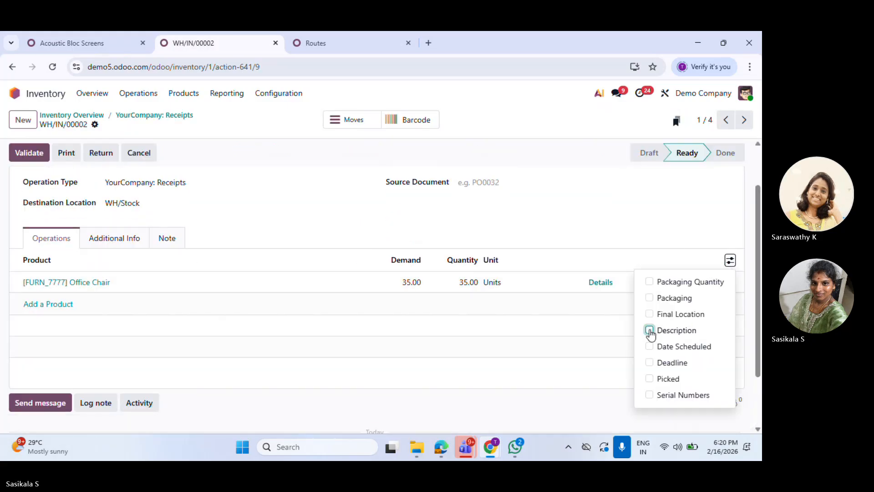
left_click(649, 331)
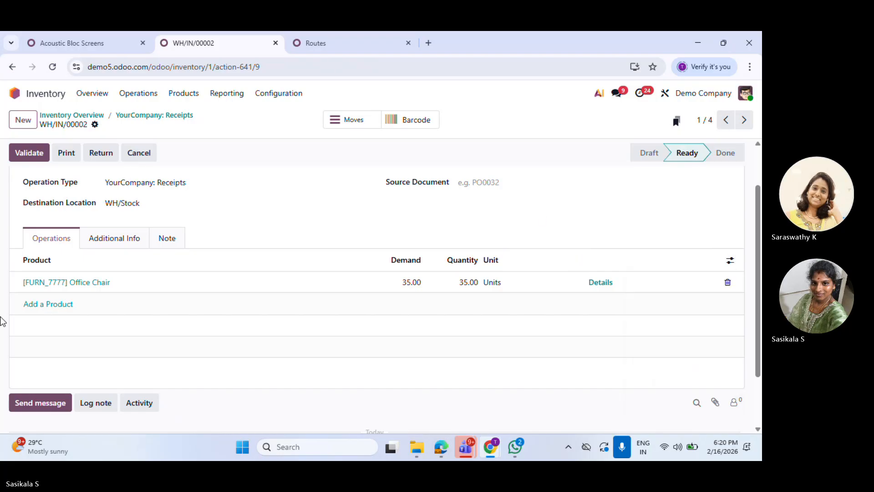
left_click(46, 303)
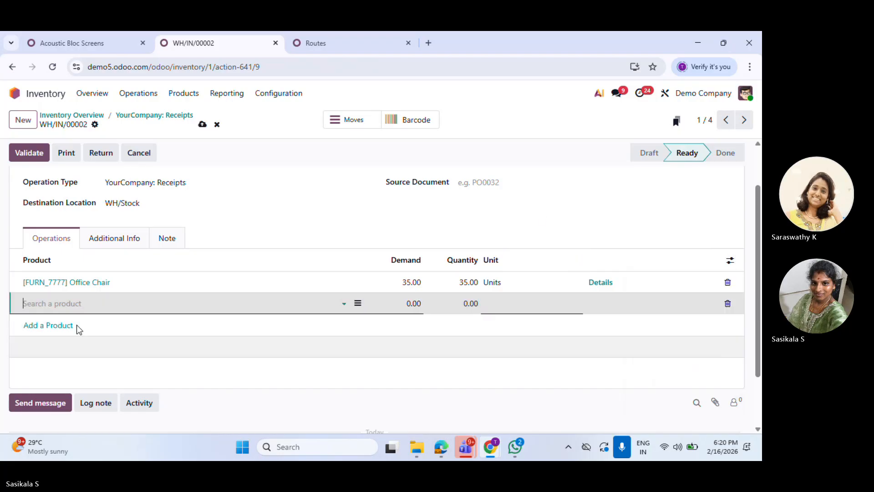
left_click(358, 303)
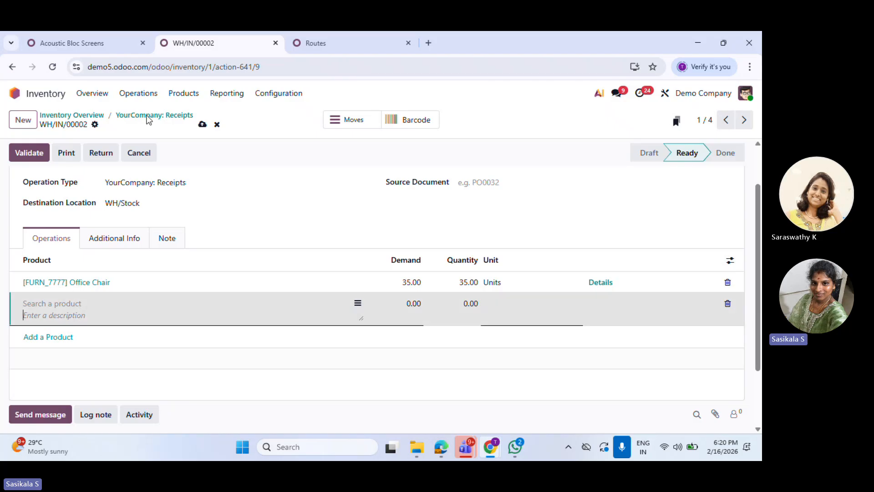
Return to the Acoustic Bloc Screens product and review its description notes and its income and expense account settings
left_click(110, 44)
scroll(337, 328, "down", 3)
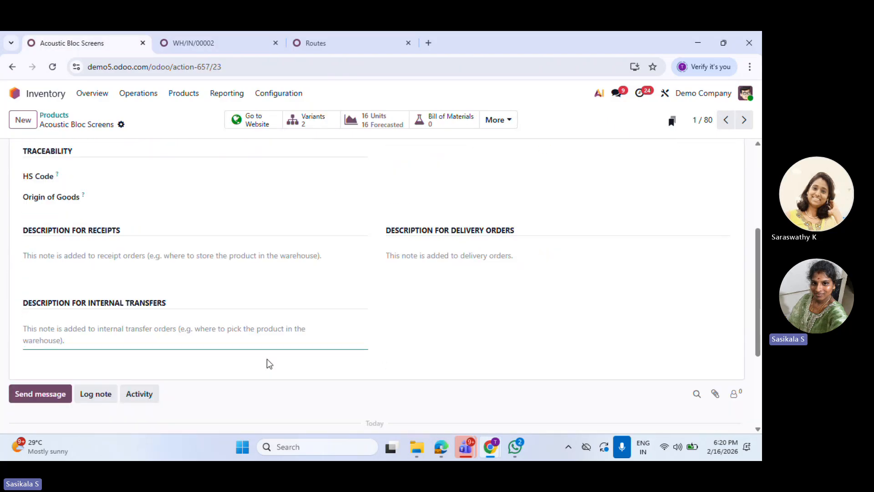
scroll(267, 360, "up", 2)
scroll(267, 359, "down", 4)
scroll(269, 360, "up", 6)
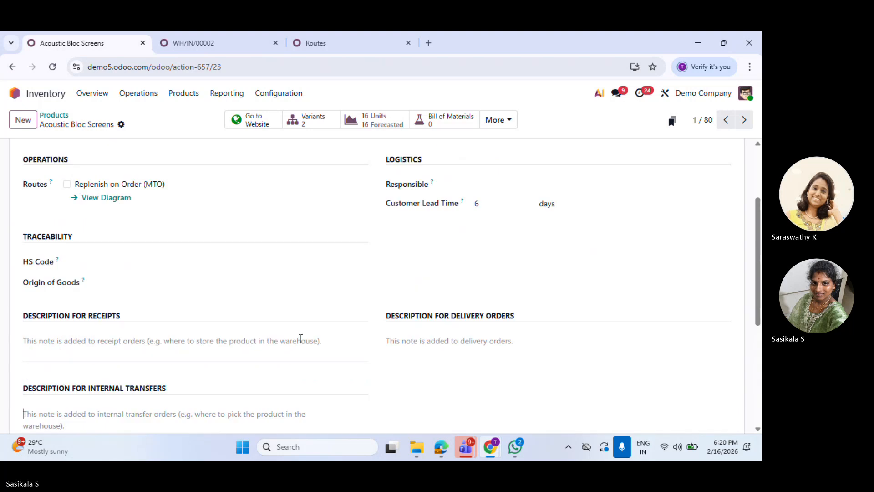
left_click(465, 233)
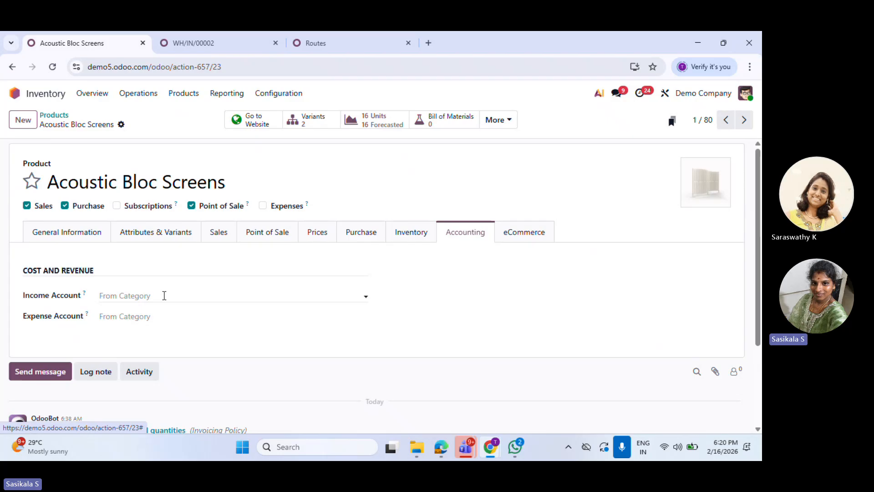
Review the product's eCommerce shop, inventory, description and media settings and unpublish it from the website
left_click(505, 239)
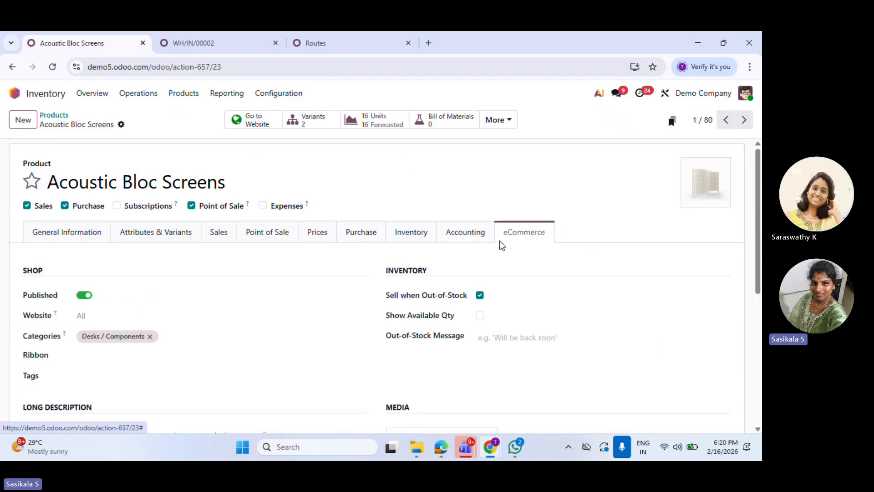
scroll(230, 307, "down", 2)
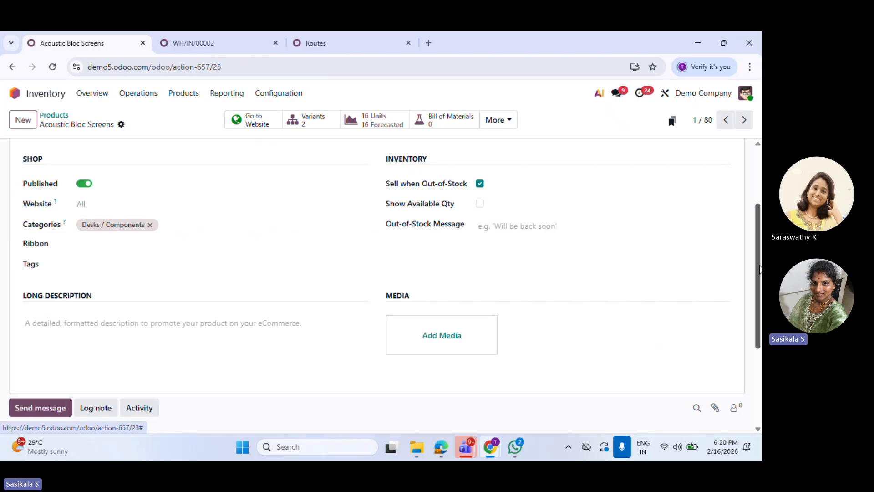
scroll(493, 345, "up", 1)
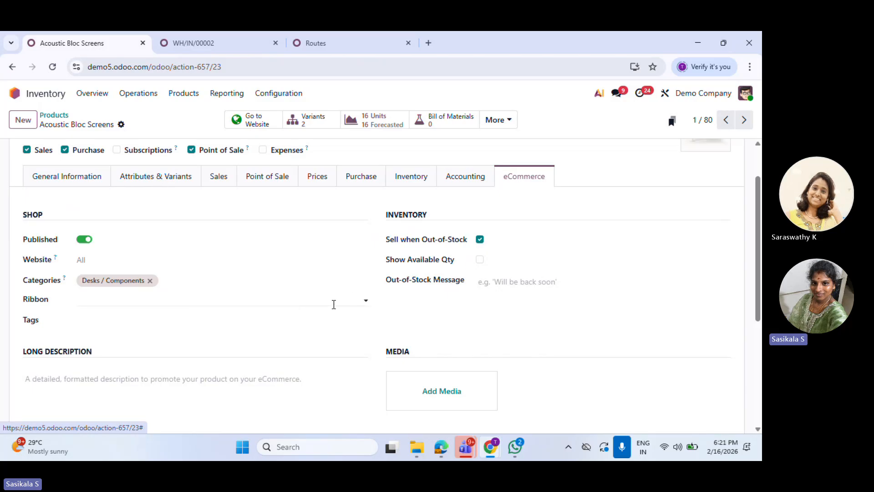
scroll(297, 302, "down", 2)
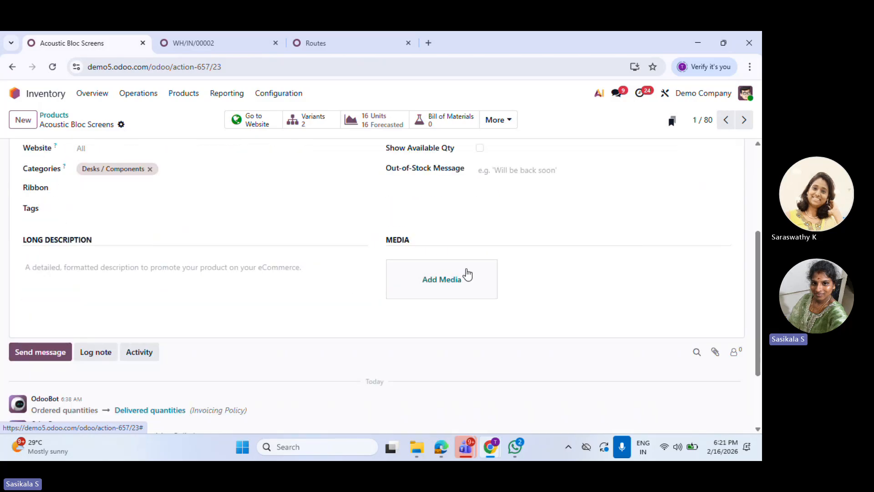
left_click_drag(758, 303, 758, 220)
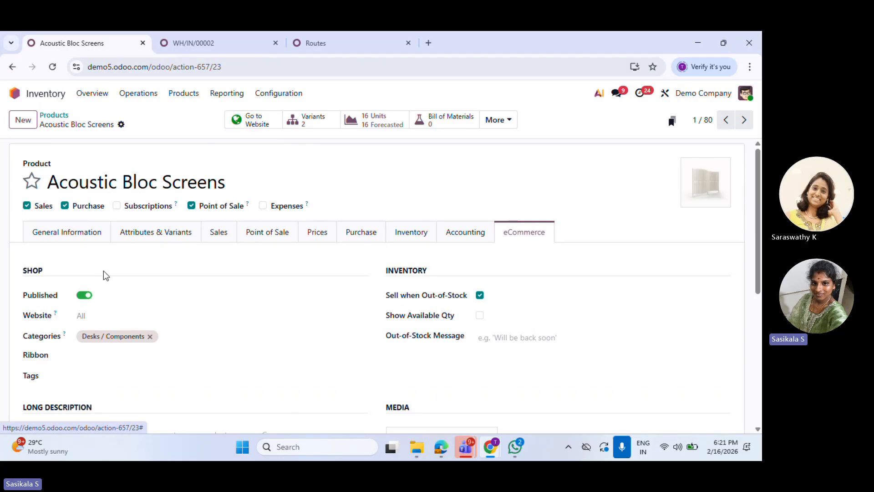
left_click(92, 295)
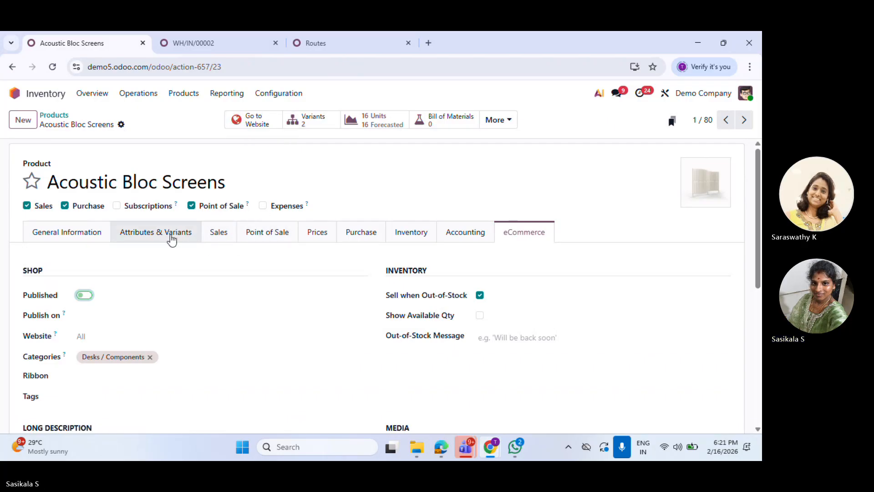
Examine the product's attributes, its list of variants and its forecasted stock report
left_click(171, 234)
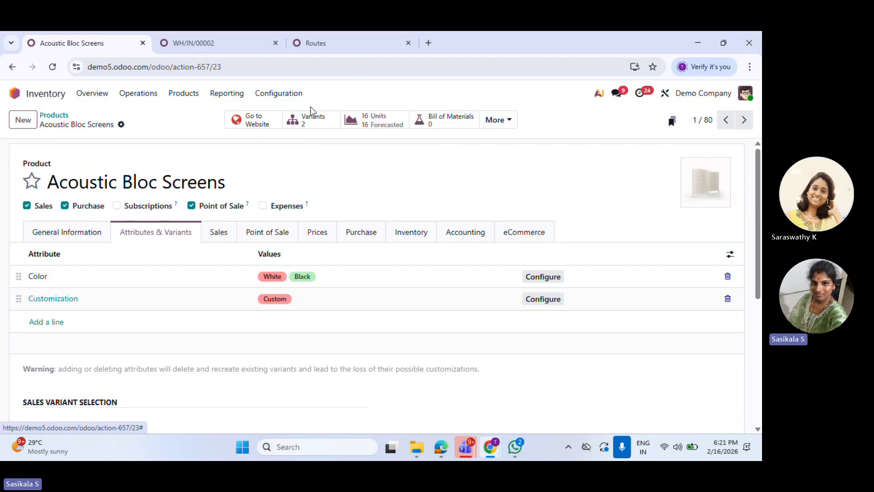
left_click(312, 120)
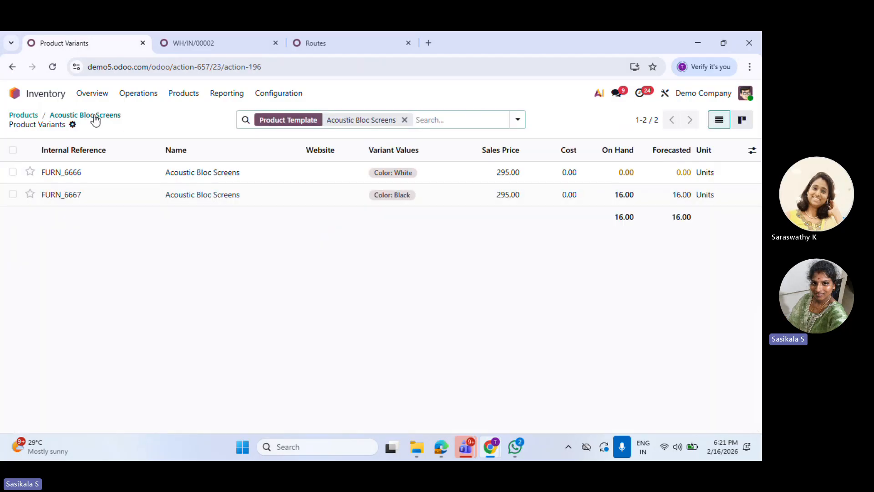
left_click(91, 115)
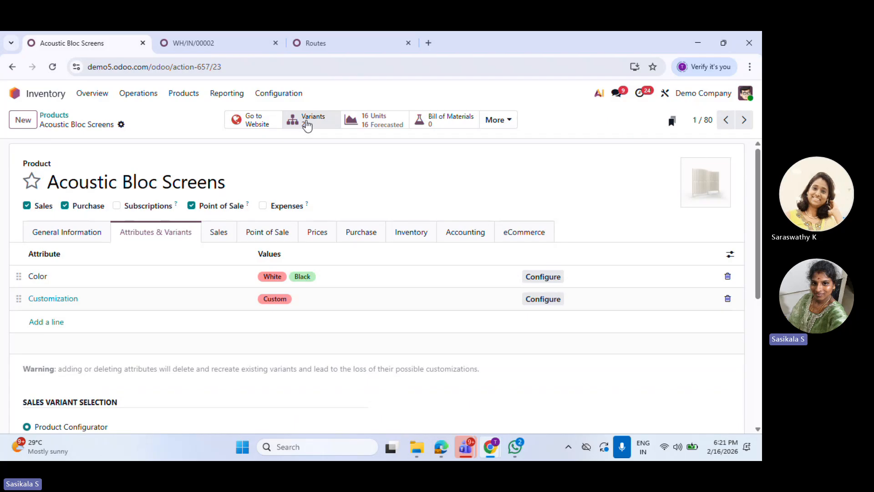
left_click(376, 128)
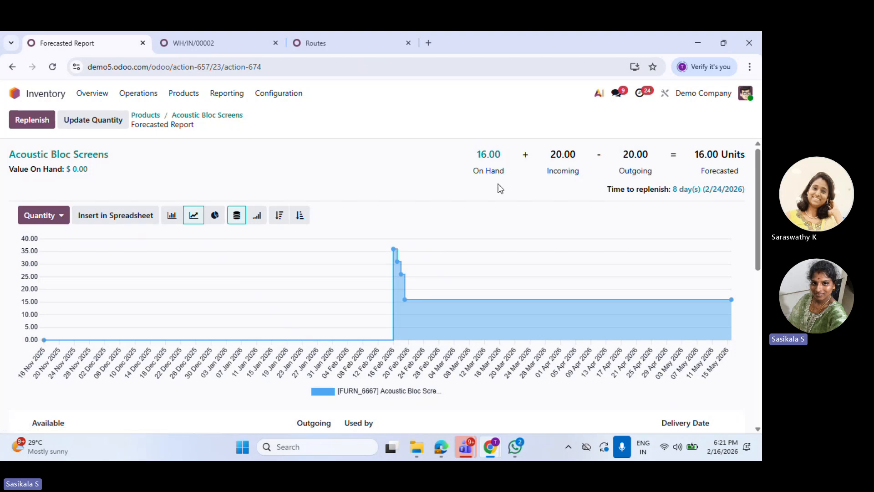
Examine the on-hand, incoming, outgoing and forecasted quantities in the Acoustic Bloc Screens forecasted report
left_click_drag(559, 153, 571, 172)
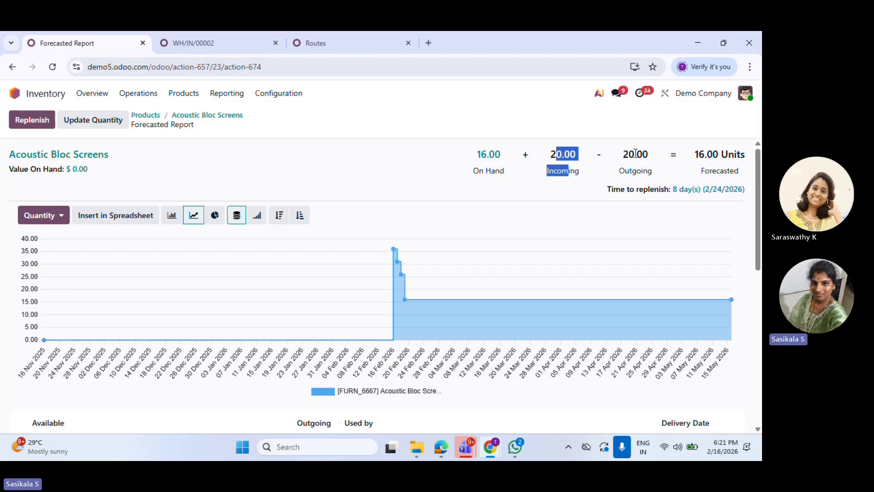
left_click_drag(622, 155, 673, 162)
left_click(642, 173)
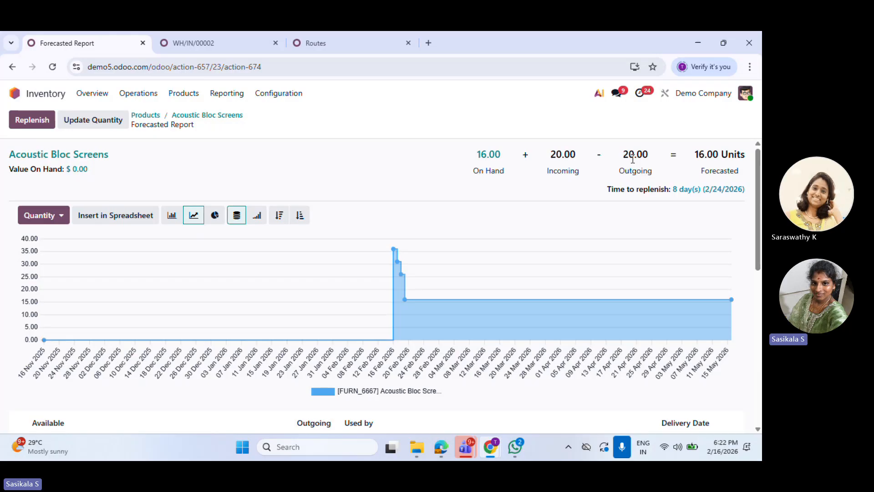
left_click_drag(696, 157, 753, 160)
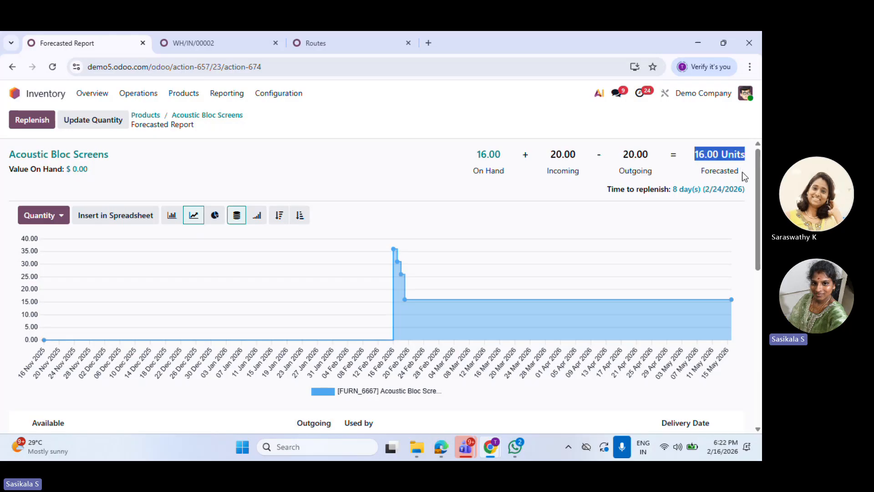
left_click_drag(705, 171, 739, 176)
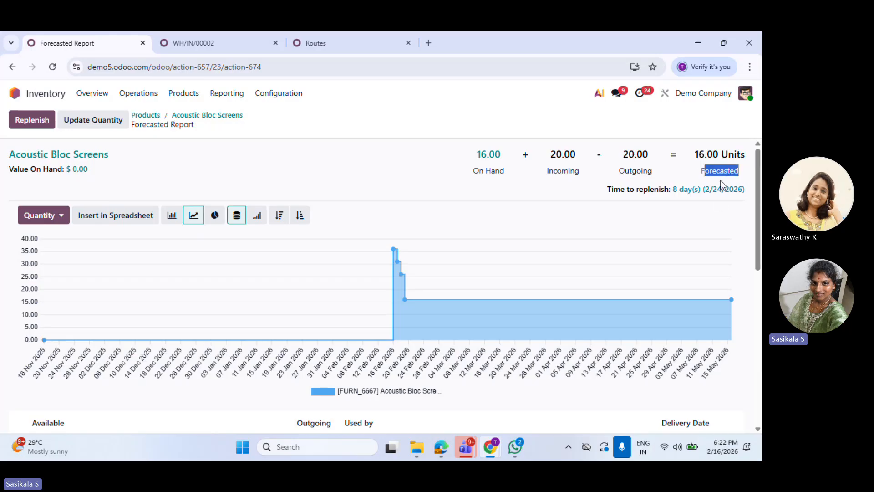
Review the forecasted report's per-variant breakdown of reserved stock, related orders, delivery dates and pending quotations
scroll(720, 184, "down", 5)
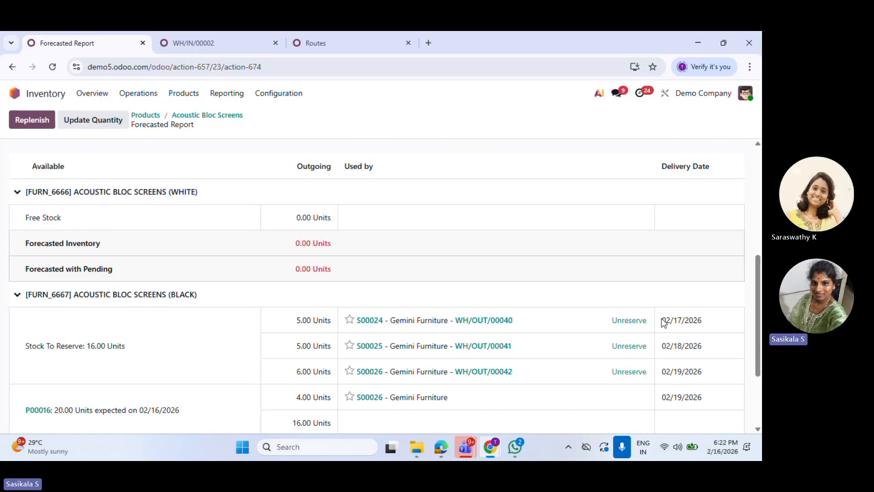
scroll(664, 322, "down", 1)
scroll(159, 282, "up", 1)
scroll(327, 280, "down", 2)
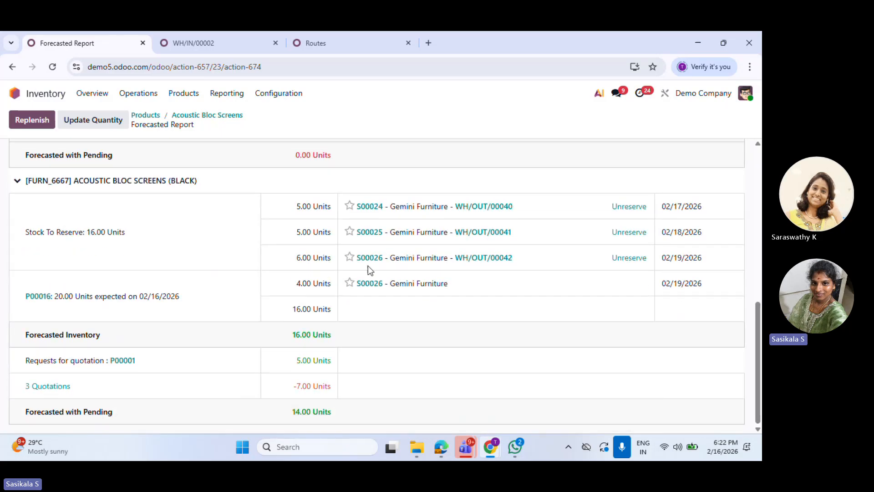
left_click_drag(761, 392, 759, 232)
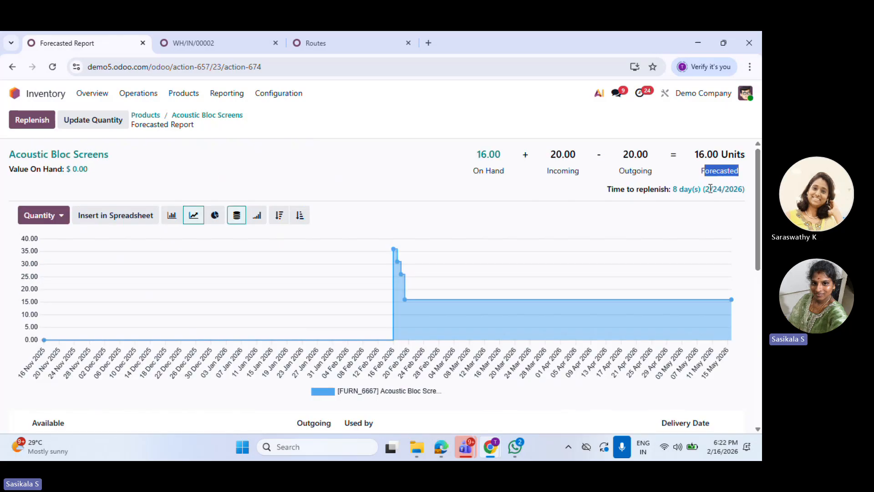
Return to the product and open a blank bill of materials to examine its product and variant fields
left_click(207, 116)
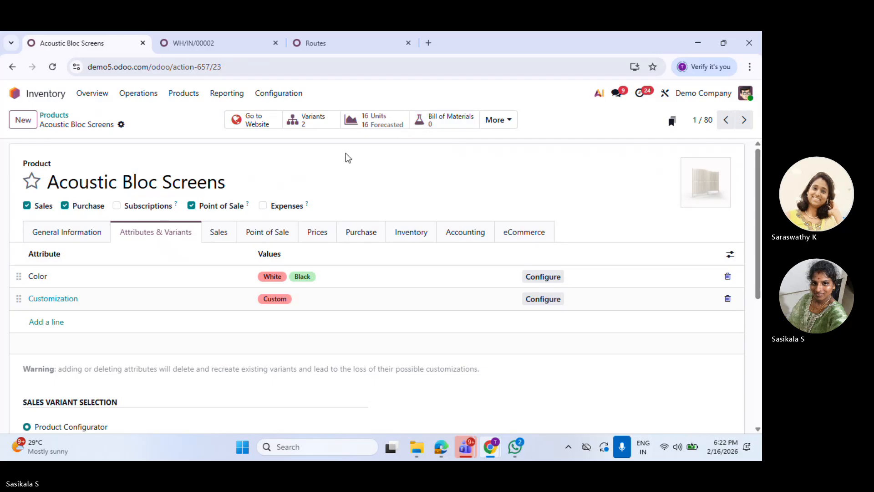
left_click(442, 122)
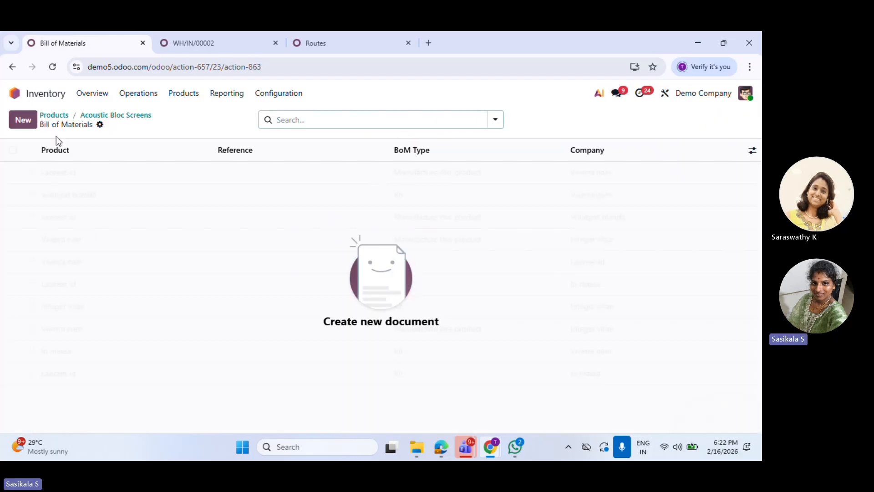
left_click(25, 121)
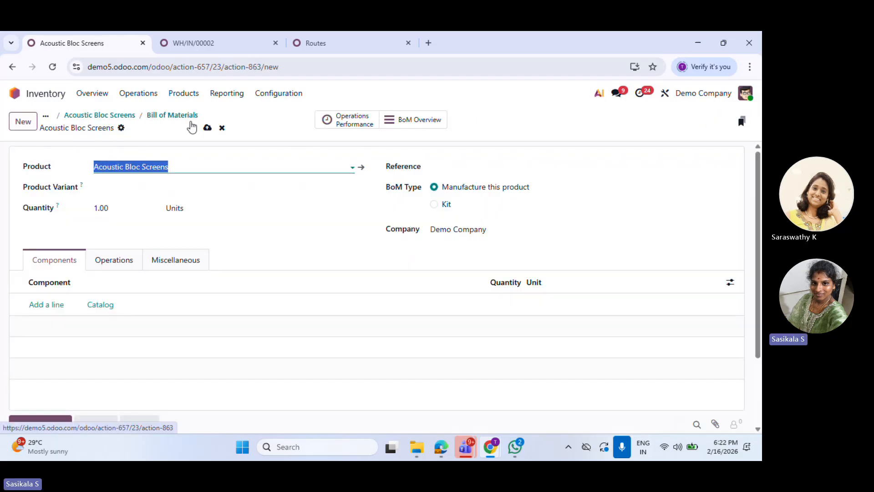
left_click(197, 171)
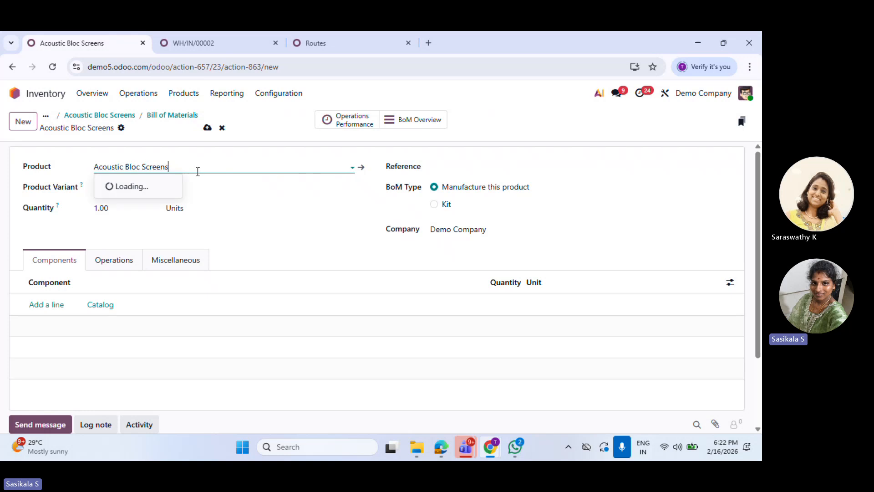
left_click(185, 186)
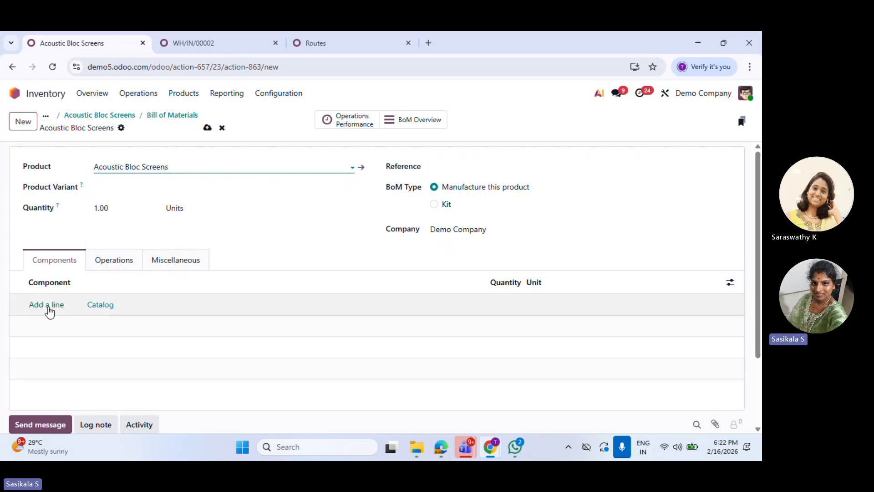
Review the blank bill's operations and components sections and go back to the product without adding any lines
left_click(105, 259)
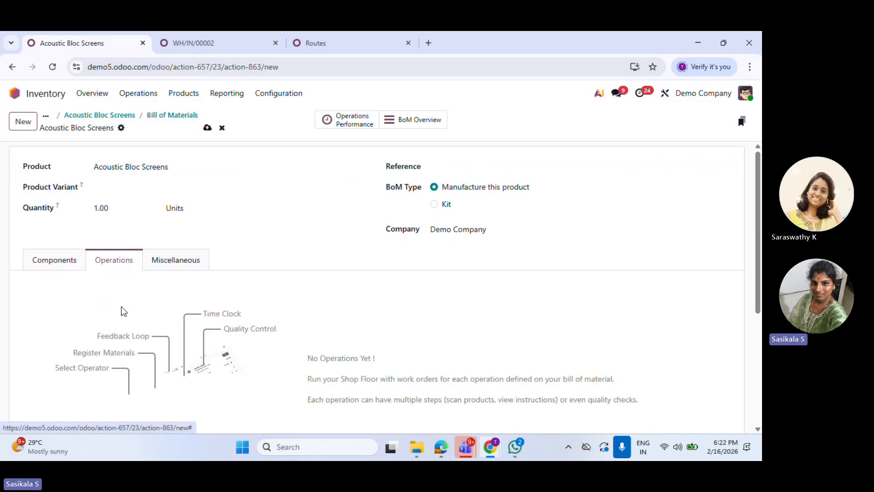
scroll(180, 303, "down", 4)
scroll(112, 231, "up", 2)
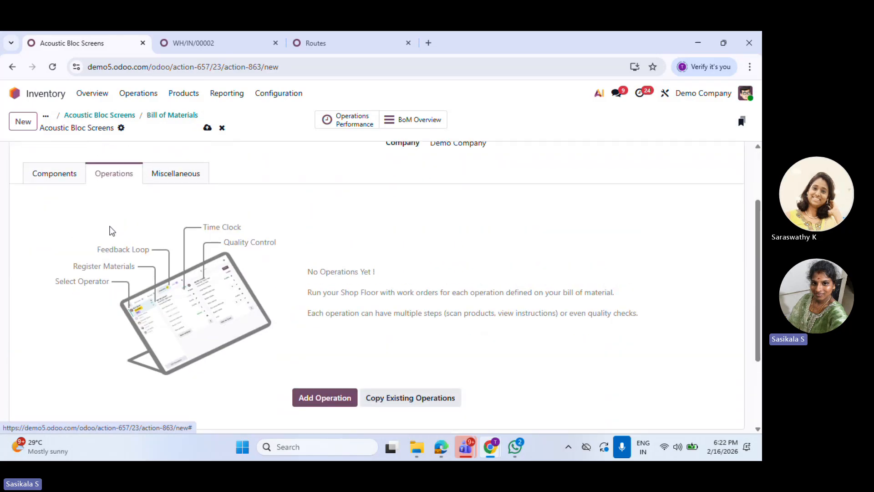
left_click(64, 173)
scroll(238, 324, "up", 2)
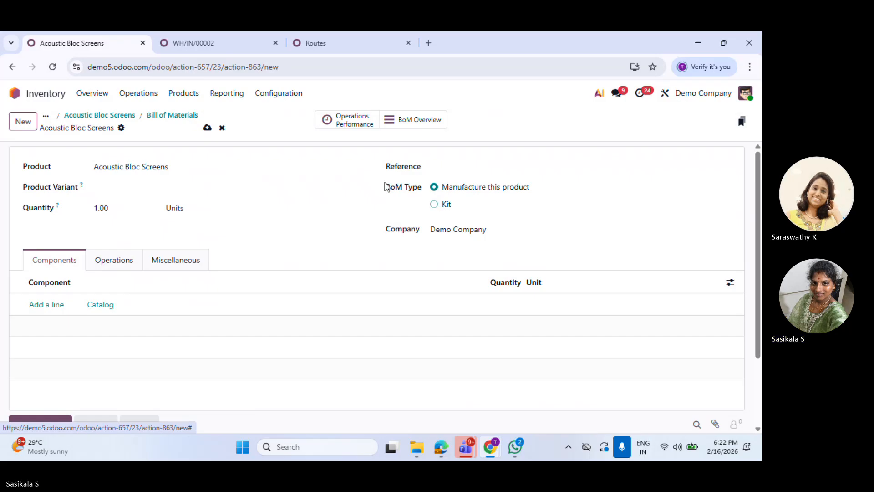
left_click(168, 117)
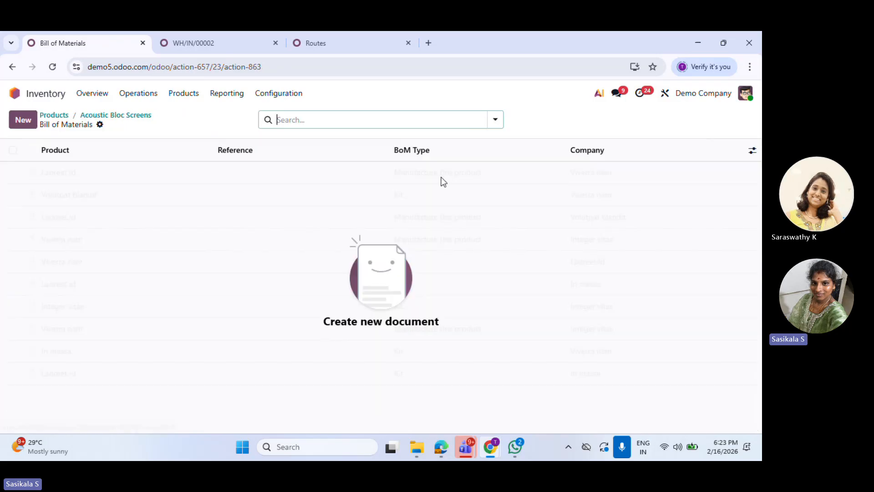
left_click(138, 115)
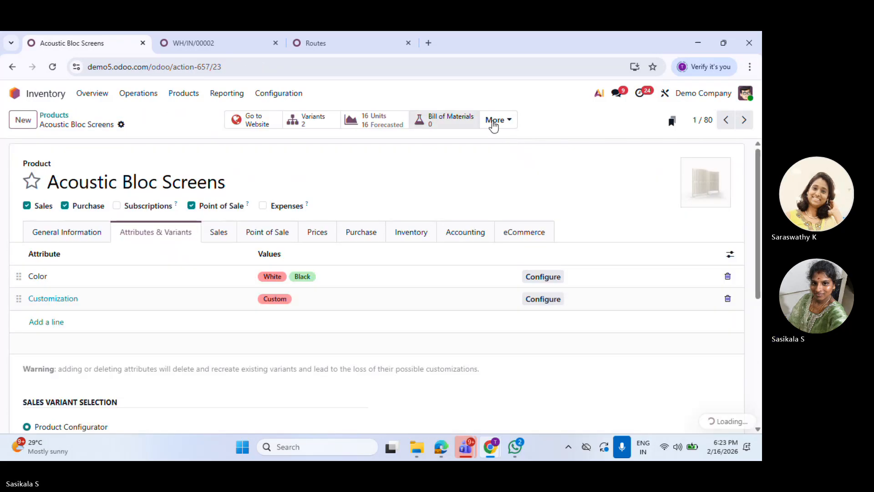
Review the product's sales analysis for the last 365 days, expanding January 2026 and February 2026, and return to the product
left_click(496, 120)
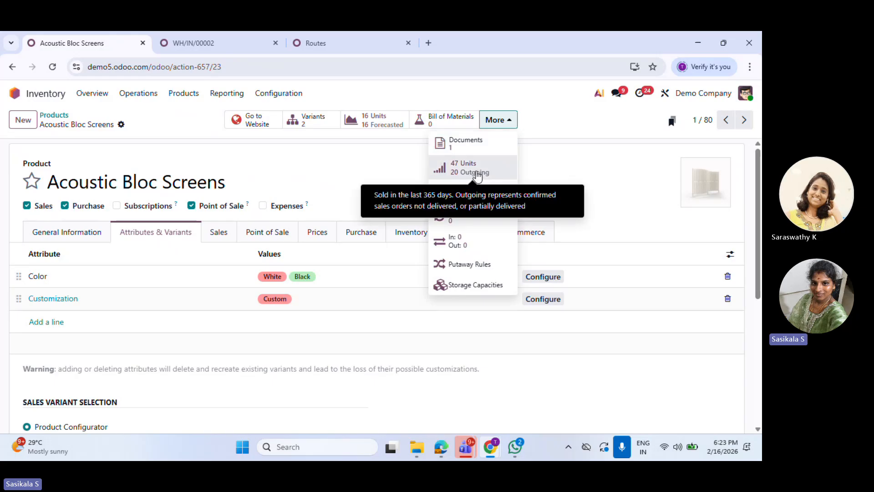
left_click(477, 176)
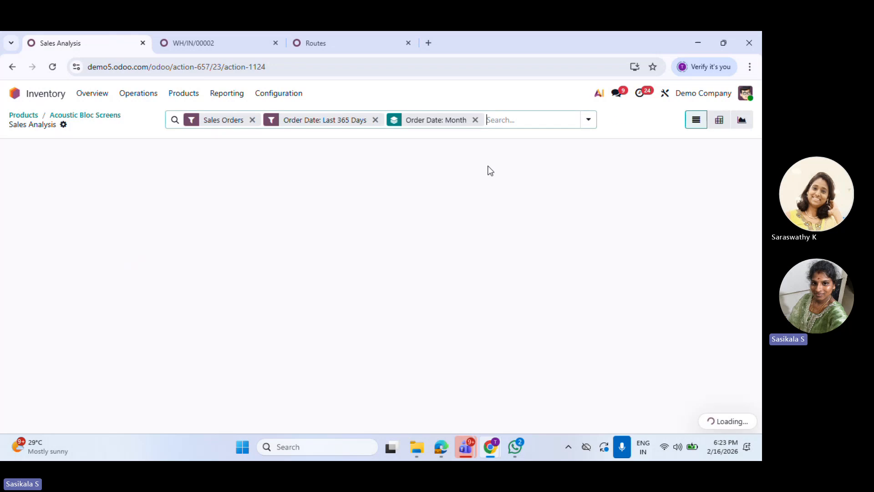
left_click(91, 177)
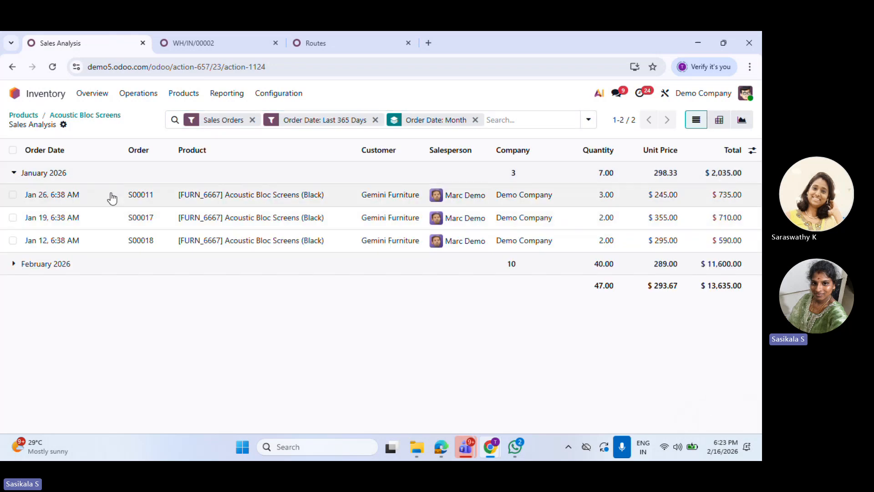
left_click(134, 271)
scroll(71, 170, "down", 1)
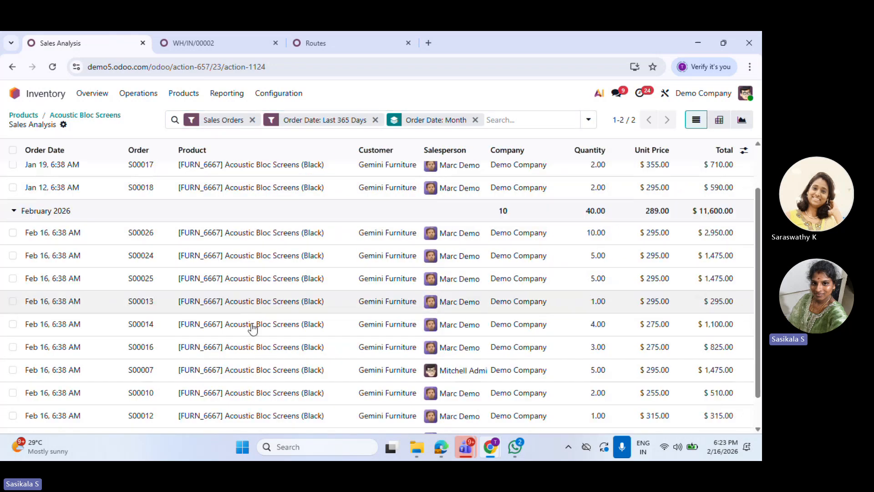
left_click(91, 115)
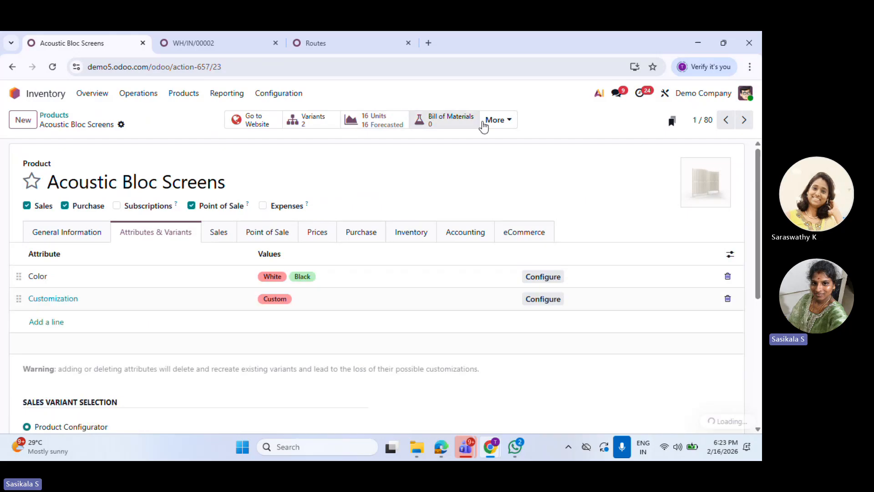
Review the product's purchase history for the last 365 days, expanding the black variant's orders, and return to the product
left_click(498, 119)
left_click(477, 195)
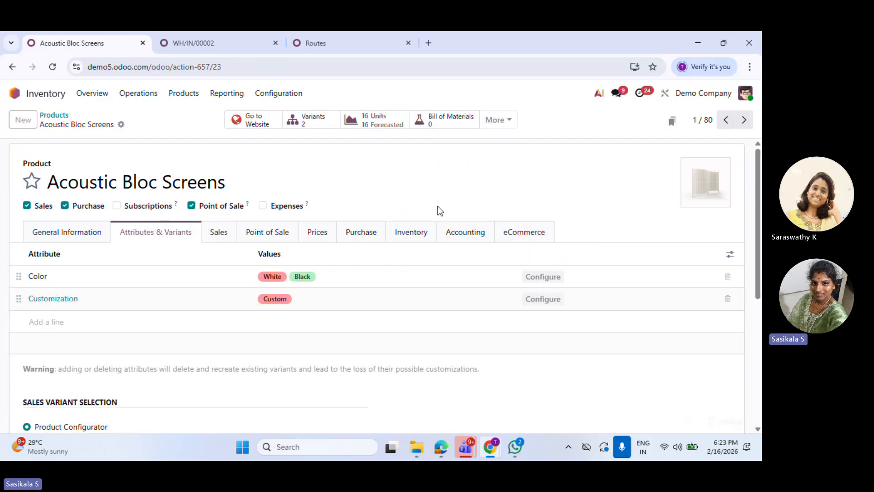
left_click(62, 174)
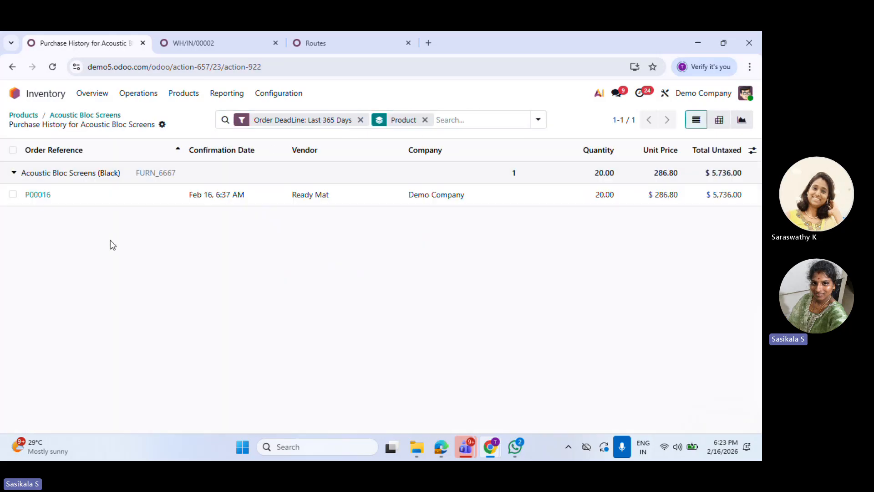
left_click(85, 116)
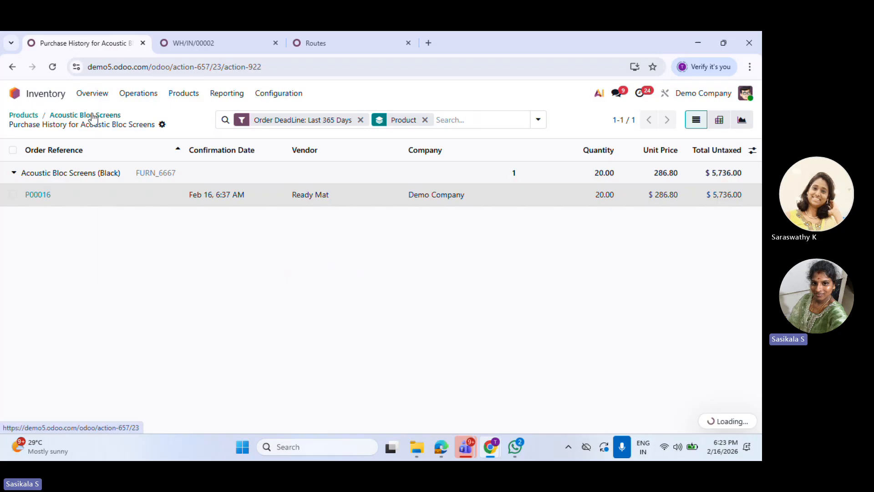
Create a reordering rule for Acoustic Bloc Screens (White) at WH/Stock with the default Auto trigger
left_click(502, 126)
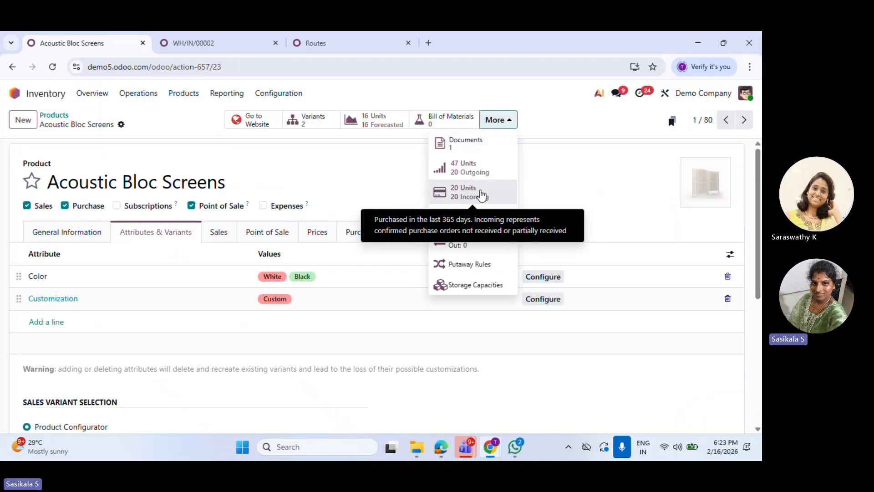
left_click(476, 218)
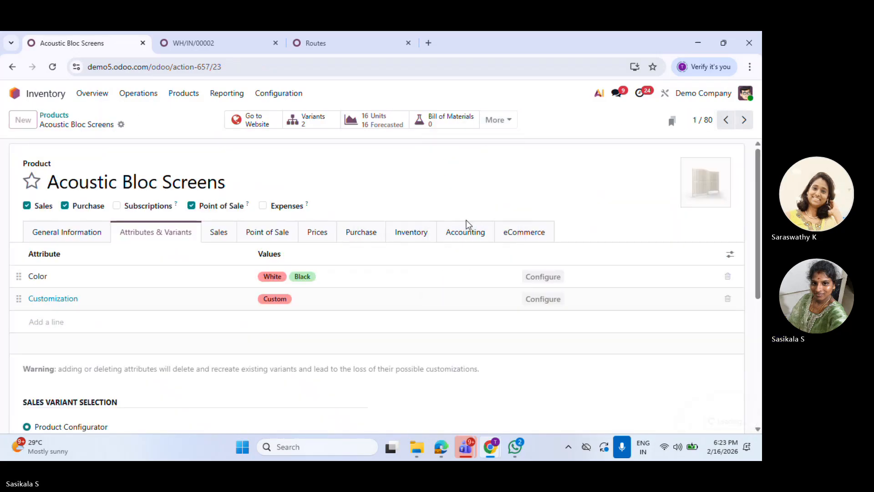
left_click(24, 120)
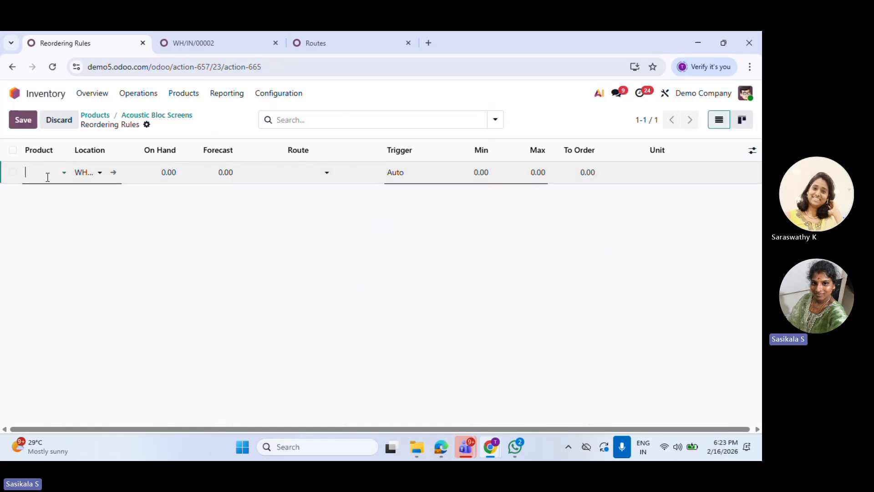
left_click(42, 177)
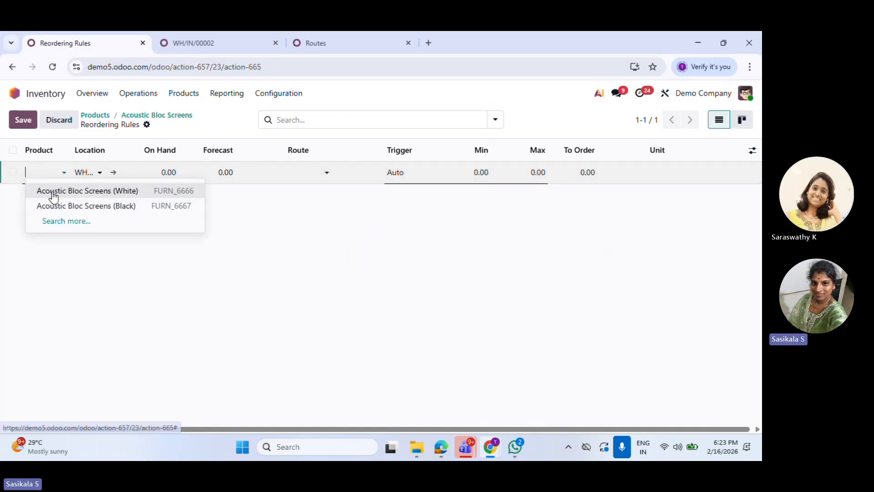
left_click(50, 190)
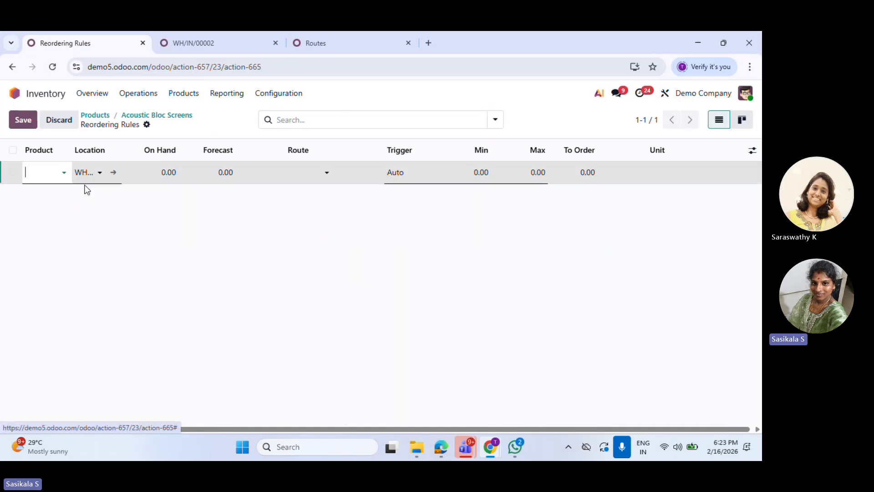
left_click(122, 142)
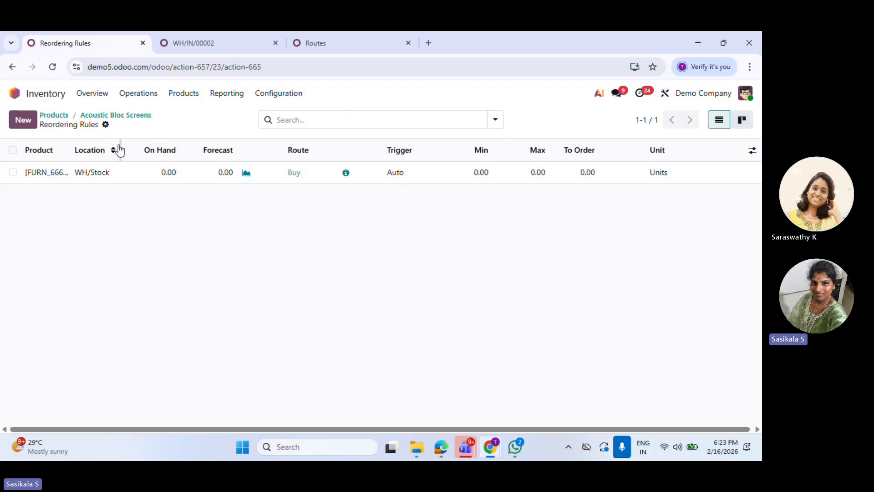
Review the trigger and route options of the white variant's reordering rule, keep them as they are, and return to the product
left_click_drag(121, 143, 143, 148)
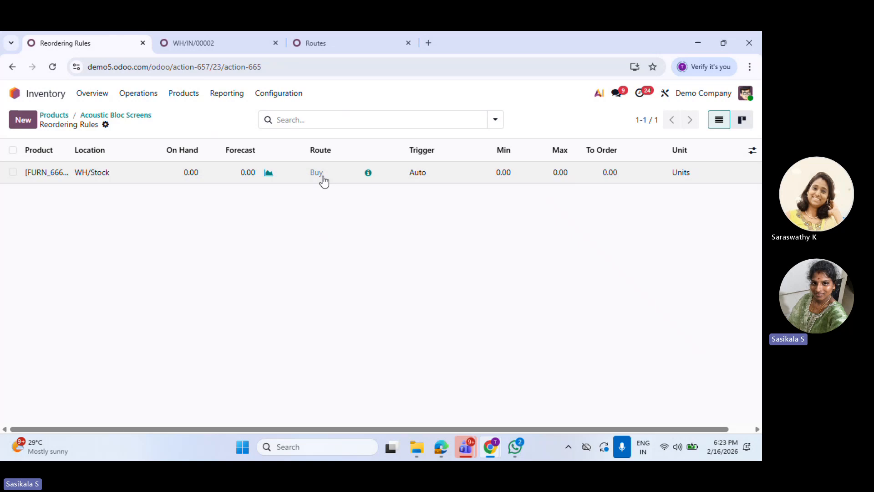
left_click(418, 181)
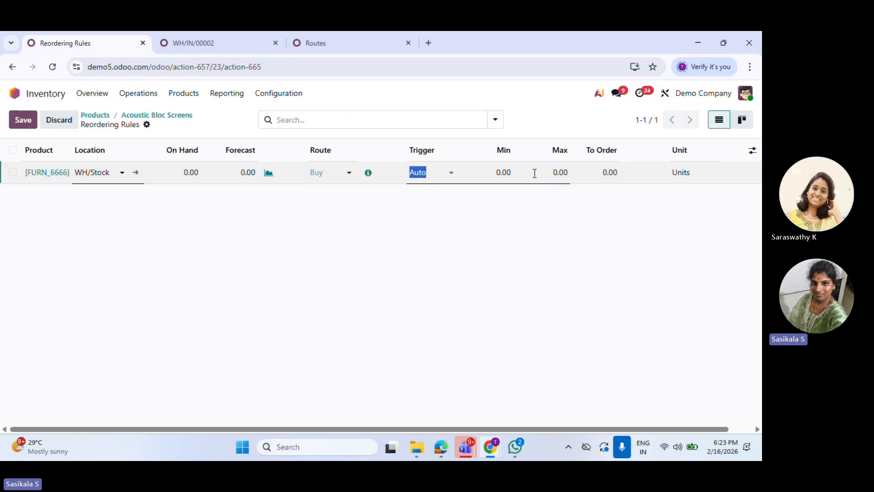
left_click_drag(602, 429, 714, 410)
left_click(397, 174)
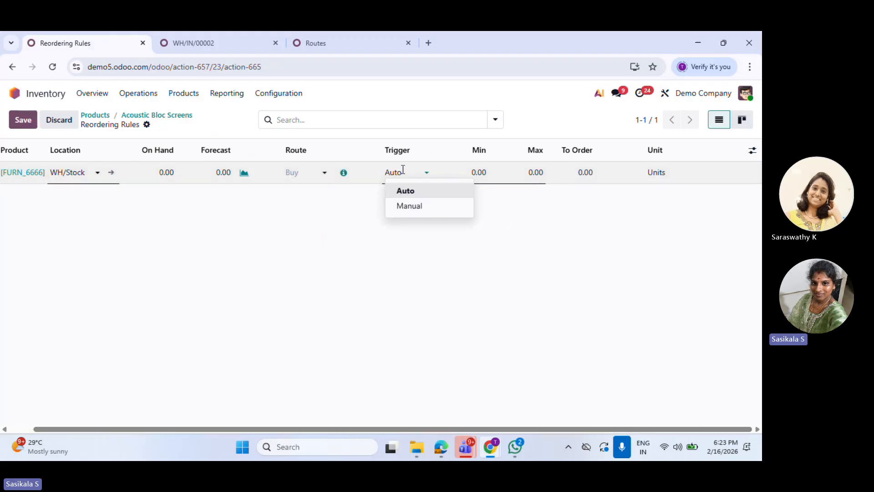
left_click(302, 172)
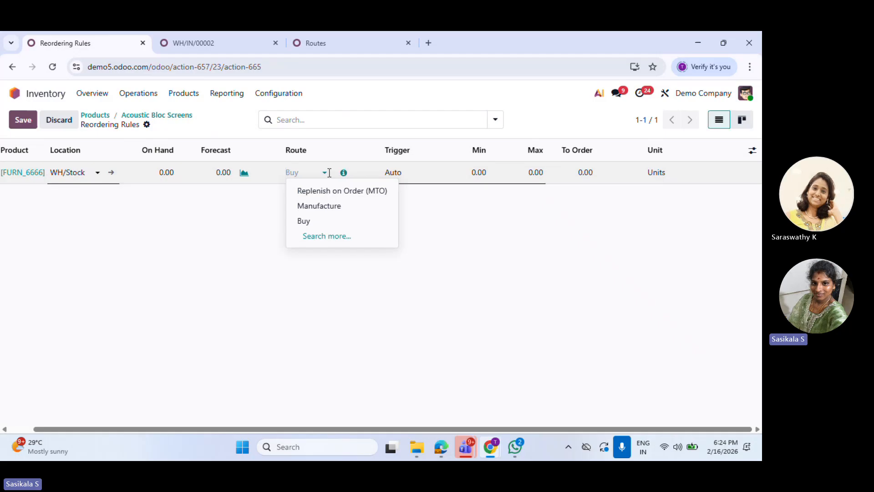
left_click(173, 117)
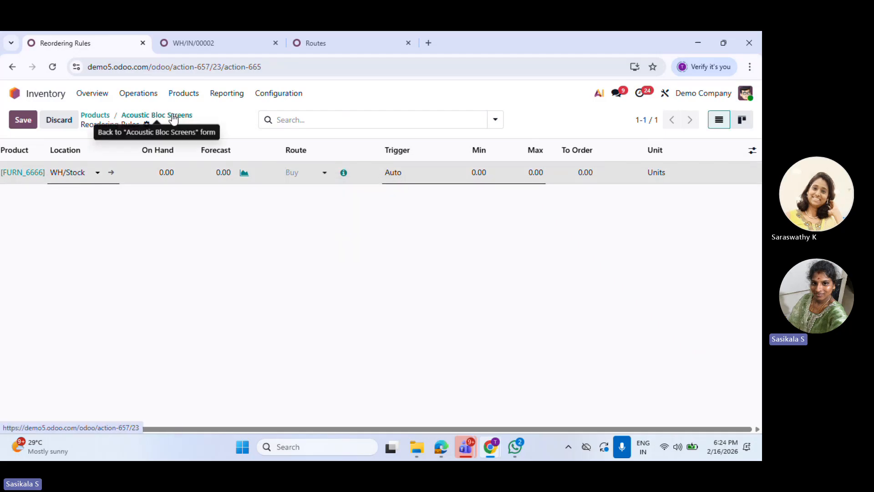
Review the product's stock moves history with the Done filter removed and return to the product
left_click(496, 120)
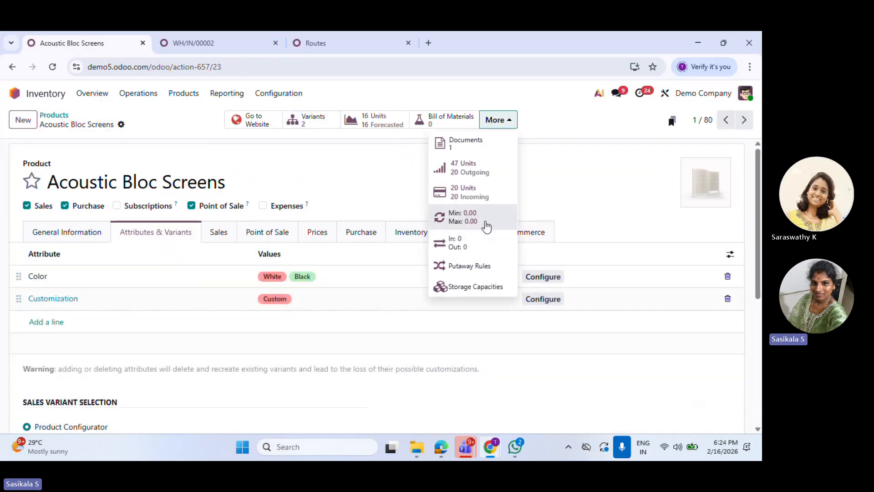
left_click(478, 247)
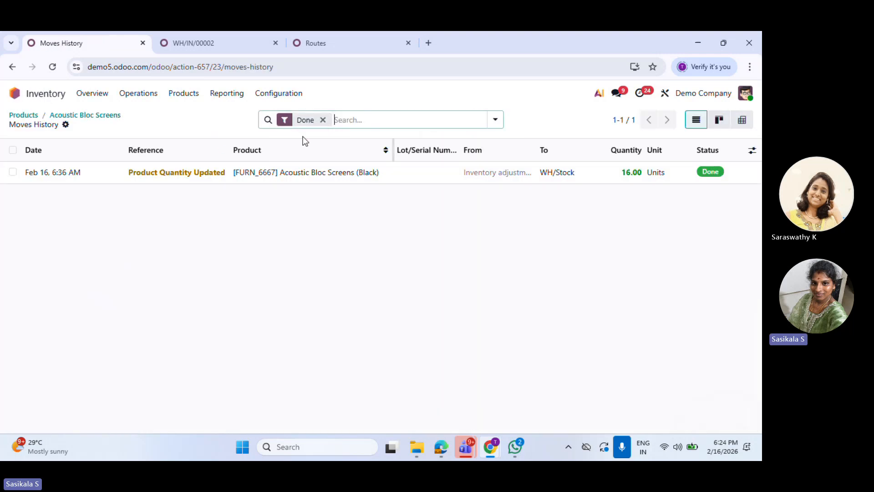
left_click(322, 119)
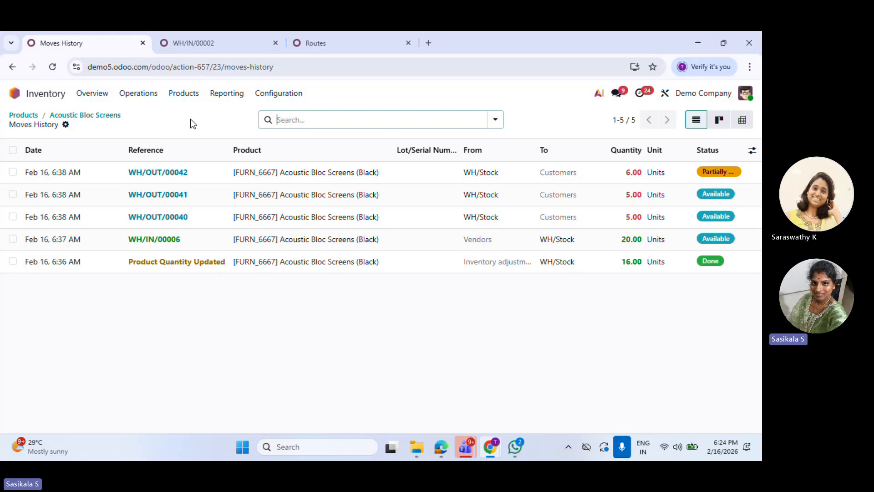
left_click(107, 116)
left_click(499, 120)
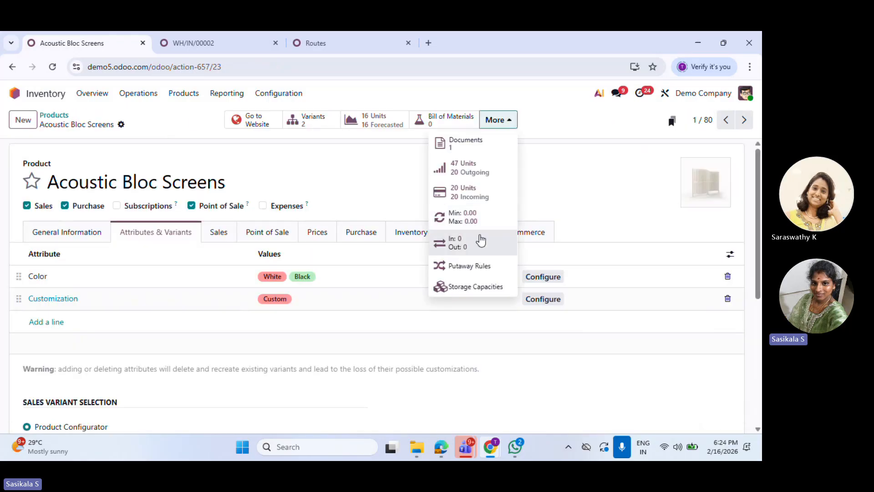
left_click(484, 236)
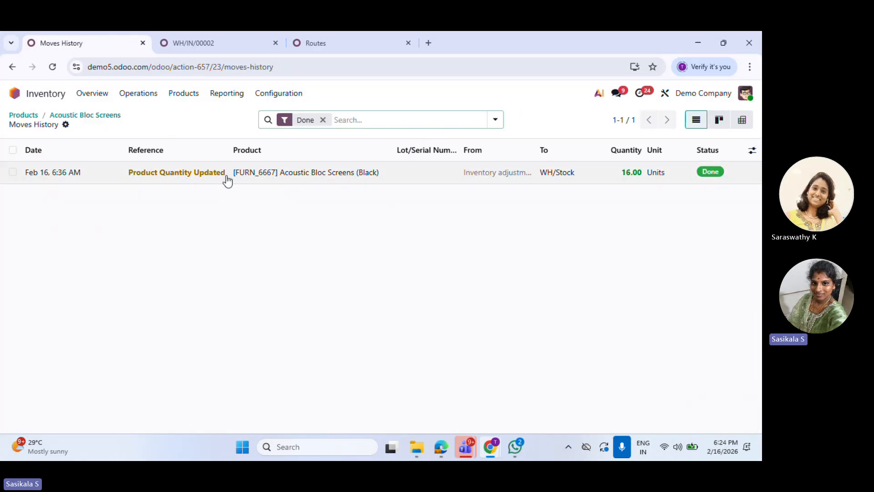
left_click(324, 120)
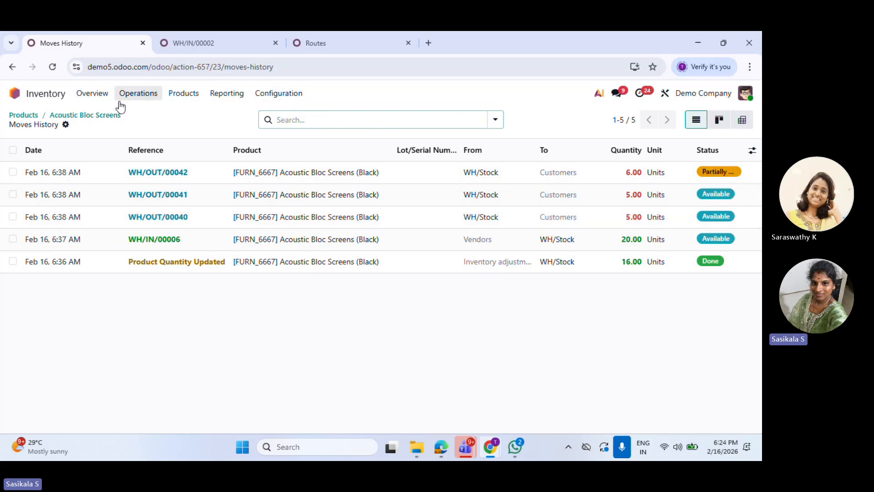
left_click(104, 115)
Start a new putaway rule for the product, review its product, category, storage location and sublocation options, and return to the product
left_click(500, 126)
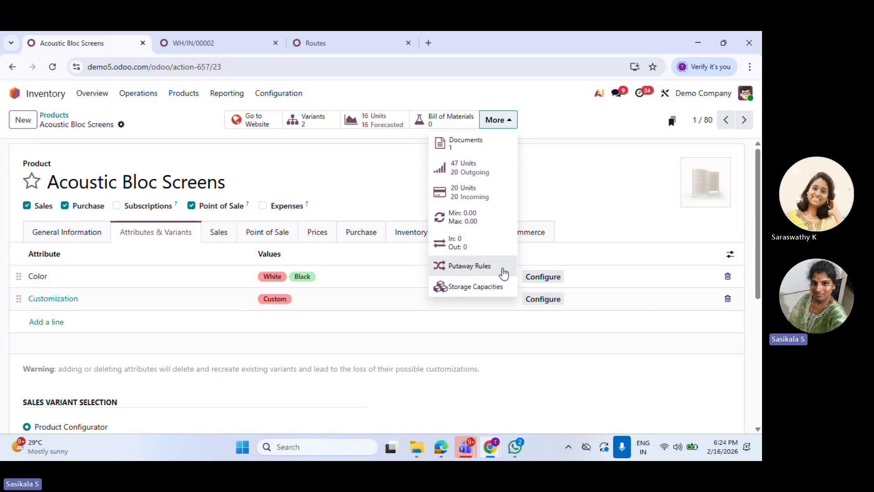
left_click(483, 267)
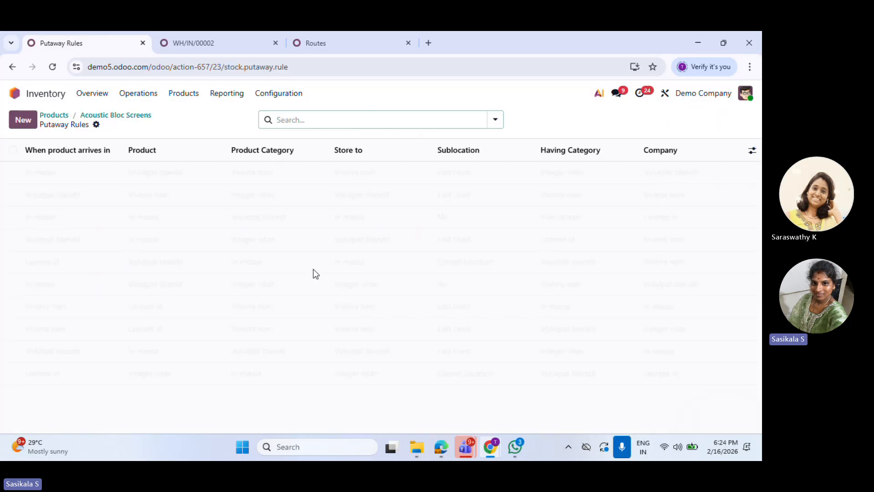
left_click(16, 126)
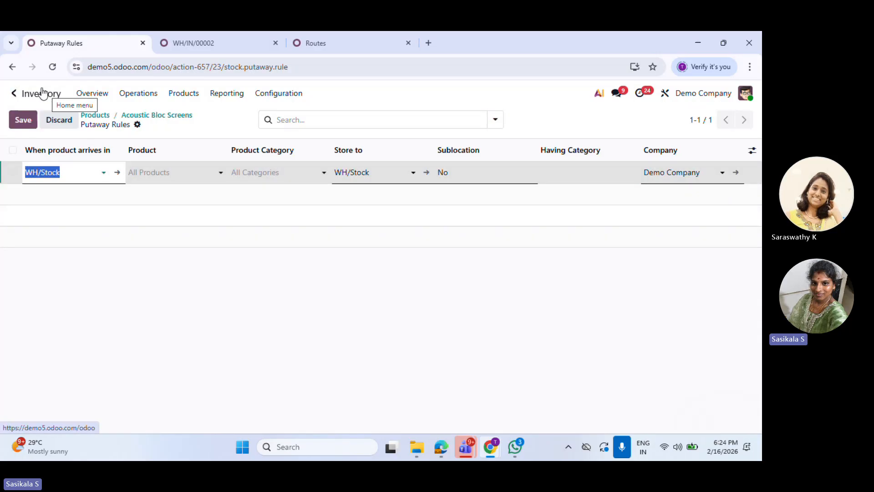
left_click(164, 171)
left_click(249, 171)
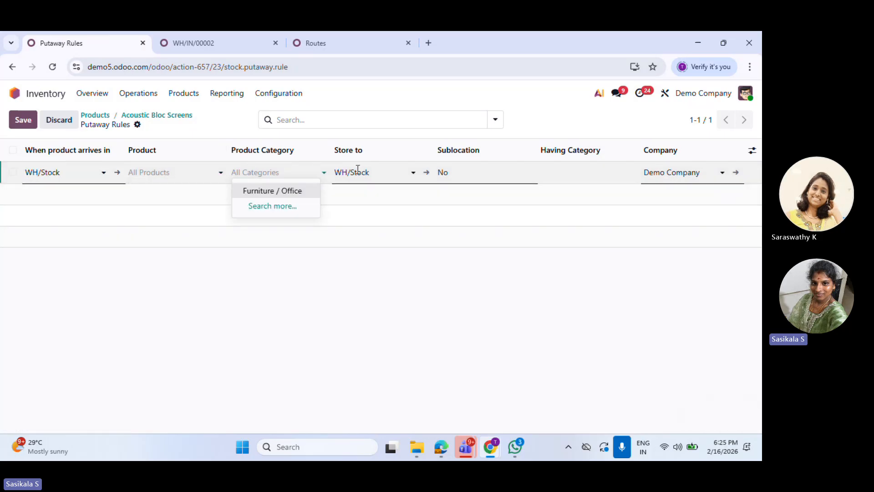
left_click(357, 171)
left_click(442, 173)
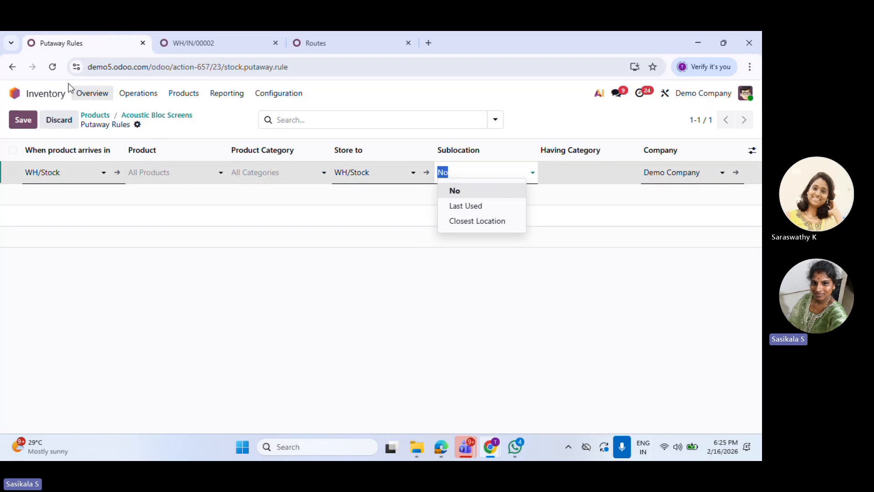
left_click(154, 116)
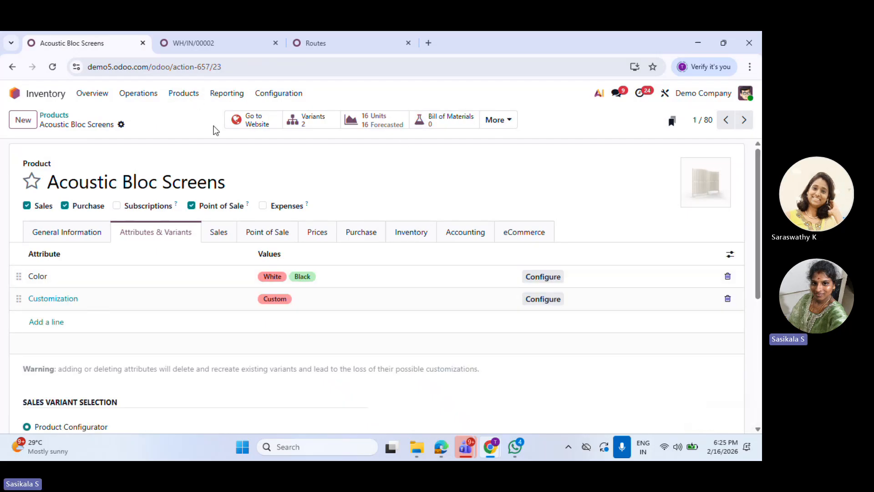
Review the stock report for all product categories and open the Stock Locations report for internal locations
left_click(229, 95)
left_click(253, 147)
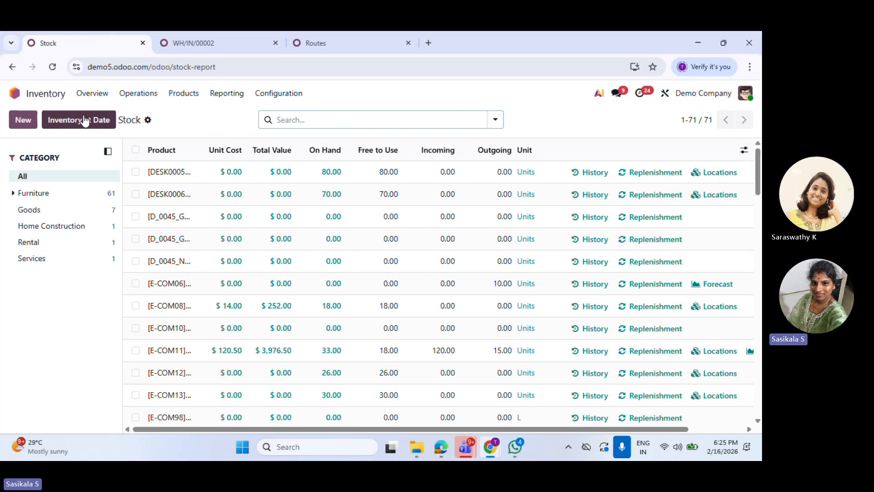
scroll(733, 257, "down", 15)
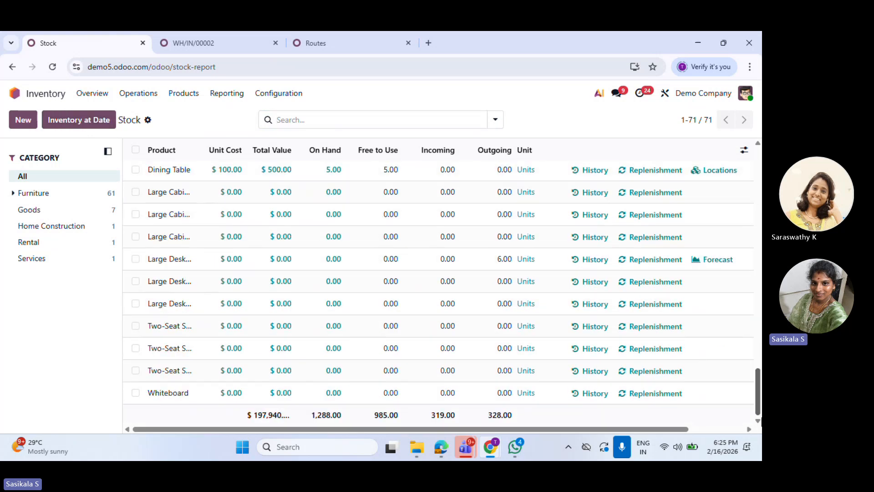
scroll(666, 177, "up", 15)
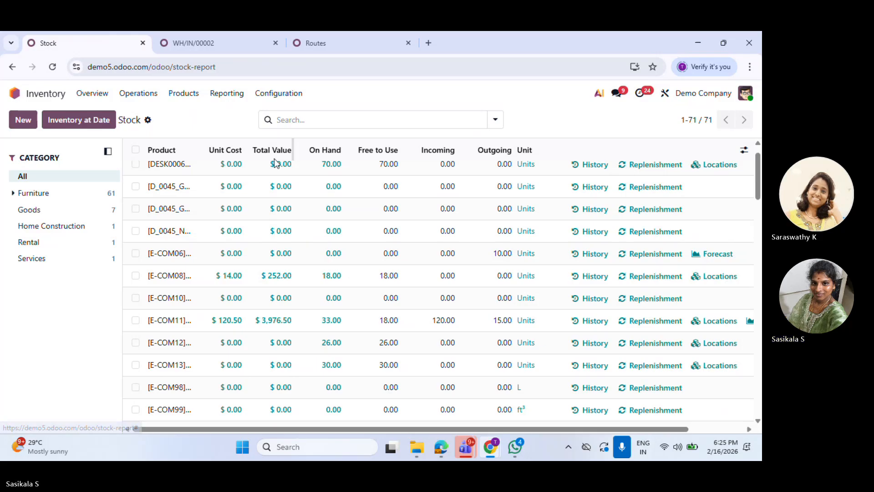
left_click(228, 94)
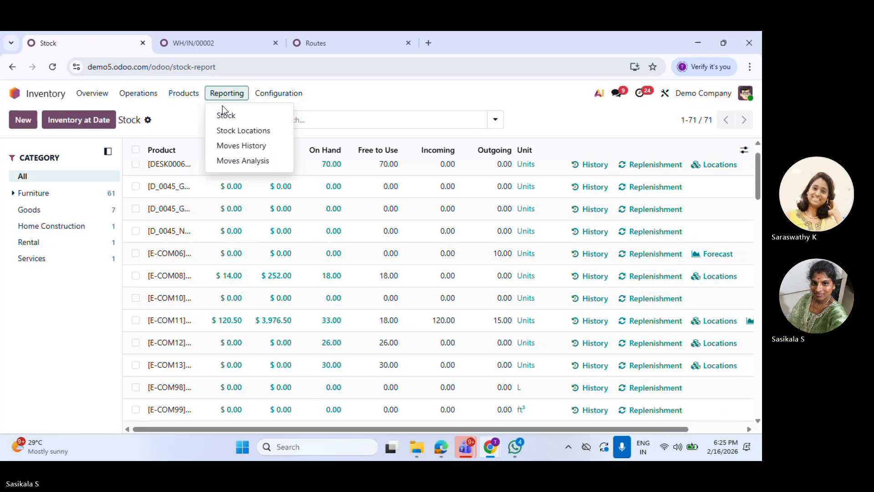
left_click(244, 130)
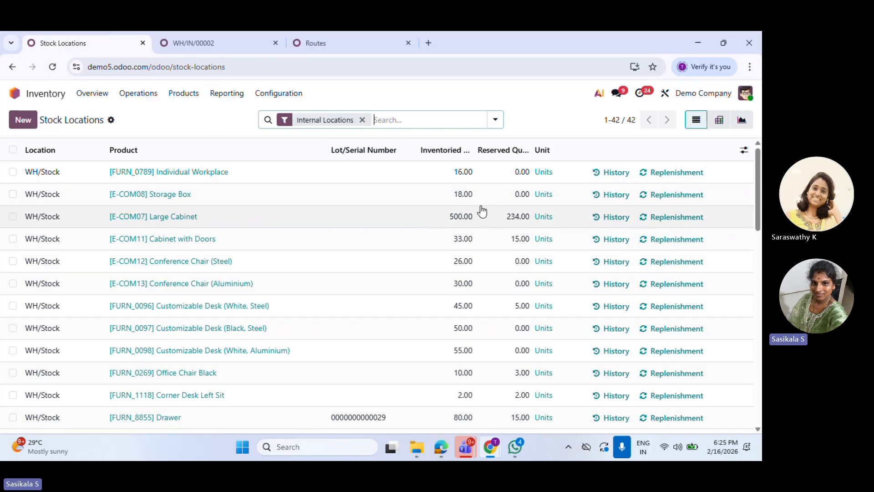
Examine the completed stock moves of all products in the Moves History report
left_click(223, 95)
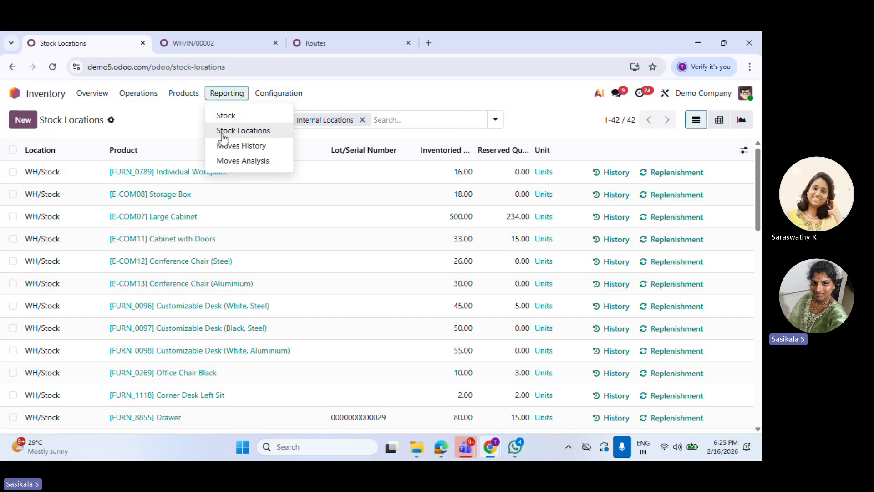
left_click(266, 146)
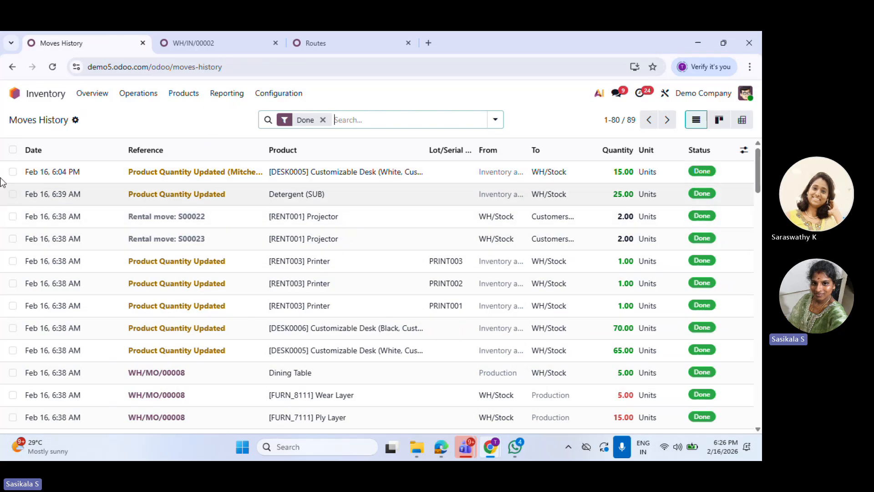
scroll(331, 230, "down", 1)
scroll(326, 229, "down", 3)
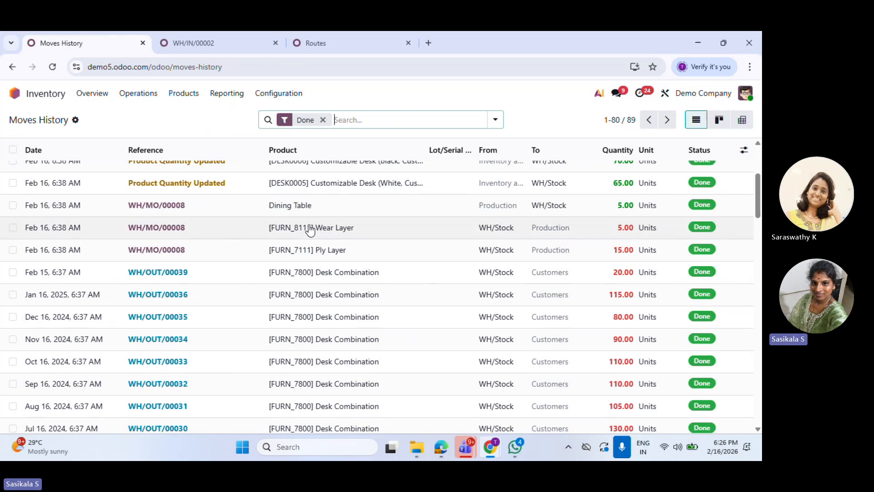
scroll(308, 242, "down", 2)
scroll(306, 246, "up", 4)
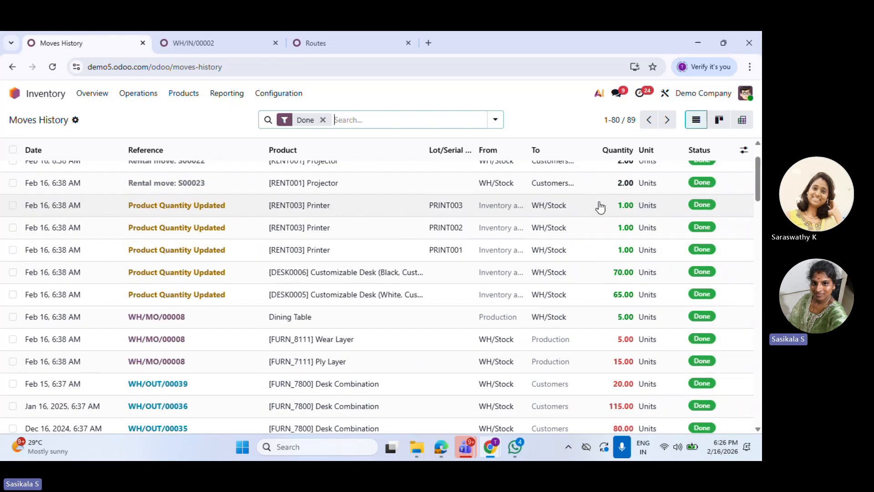
scroll(617, 219, "up", 2)
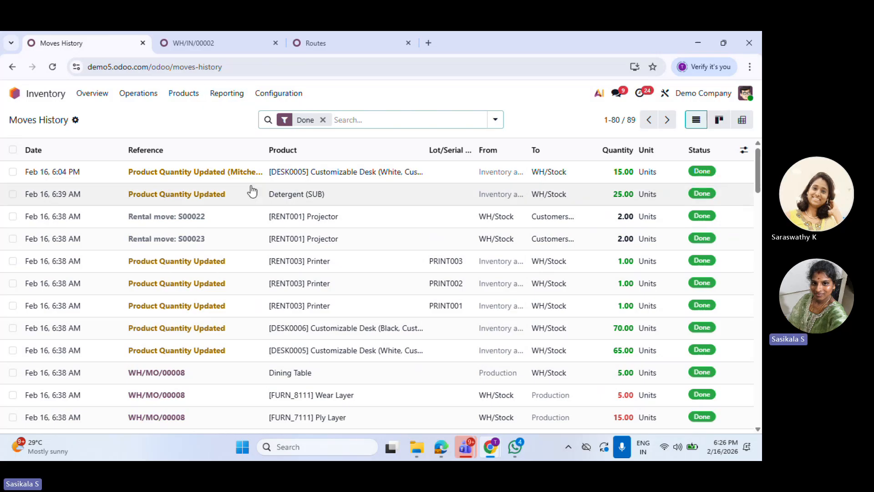
Review the completed moves in the Moves Analysis report, first as a pivot table and then as a list
left_click(223, 97)
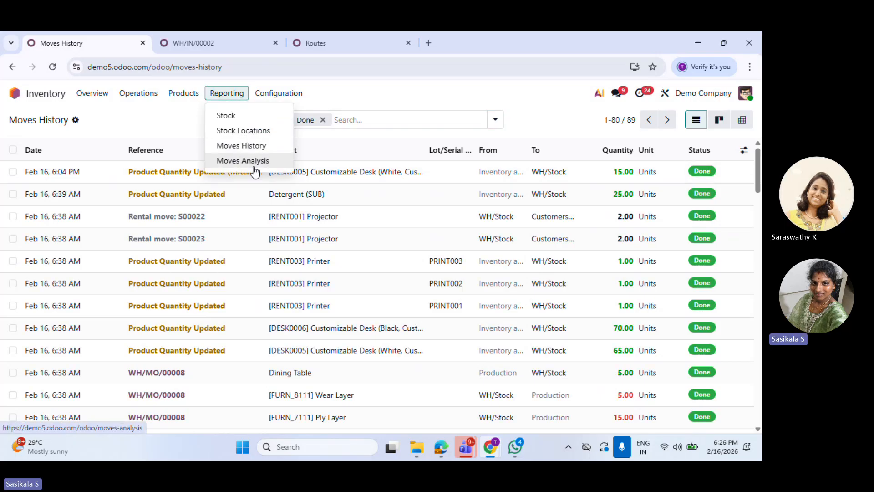
left_click(253, 162)
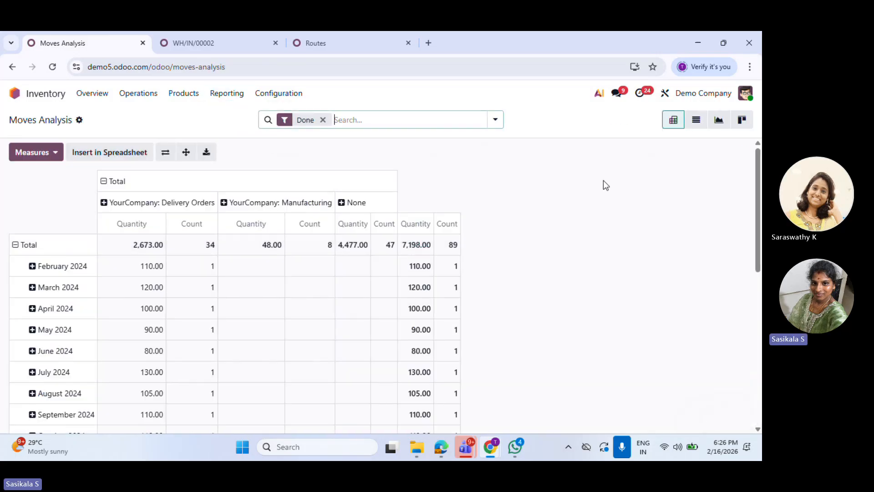
left_click(696, 119)
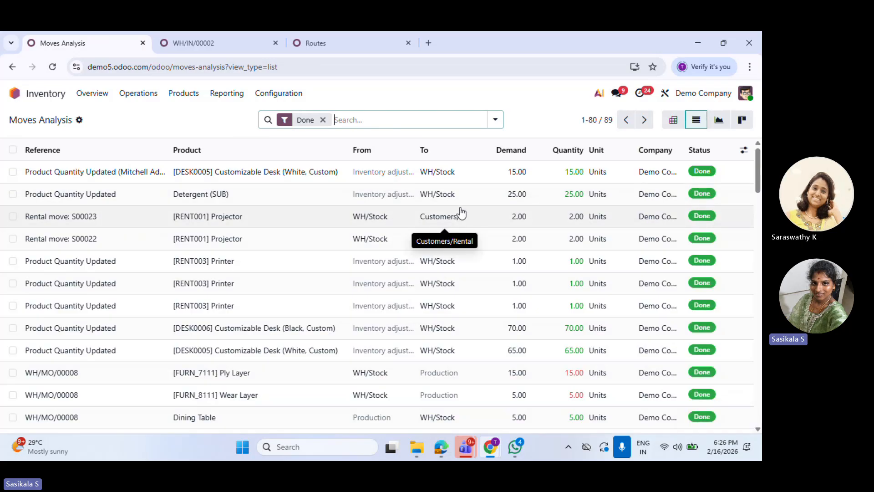
scroll(461, 216, "down", 3)
Open the list of warehouses in the inventory configuration
left_click(228, 93)
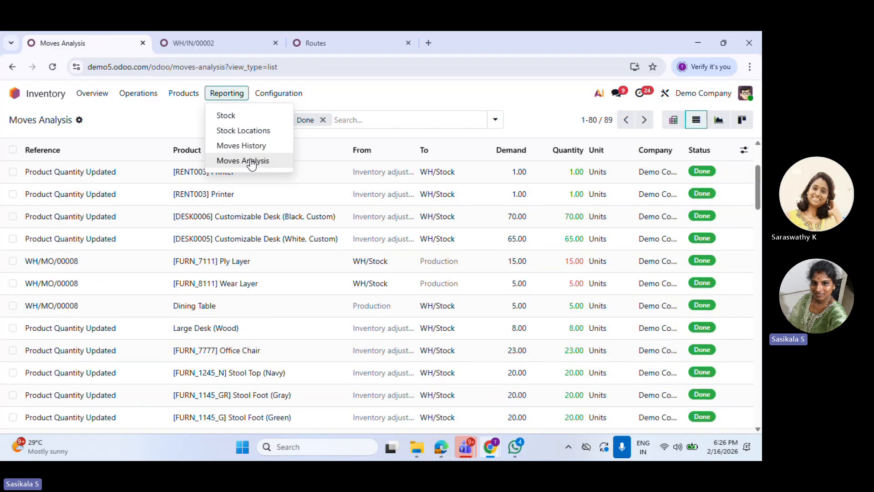
mouse_move(238, 99)
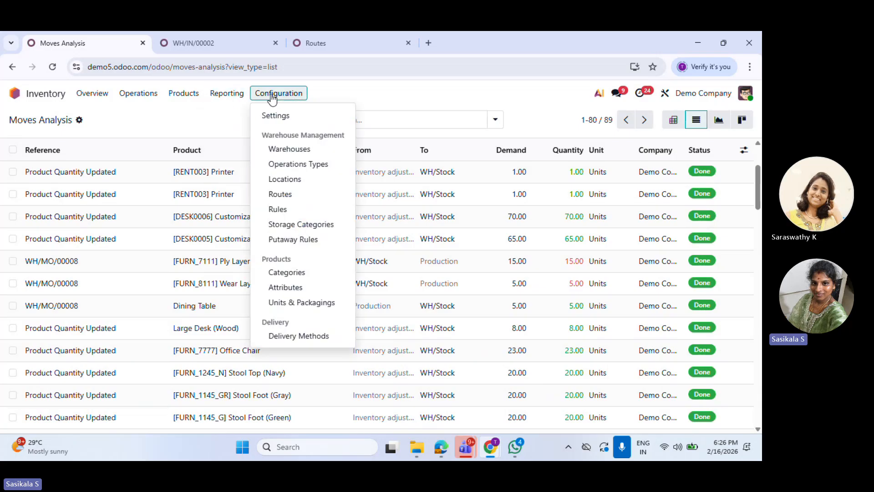
left_click(324, 101)
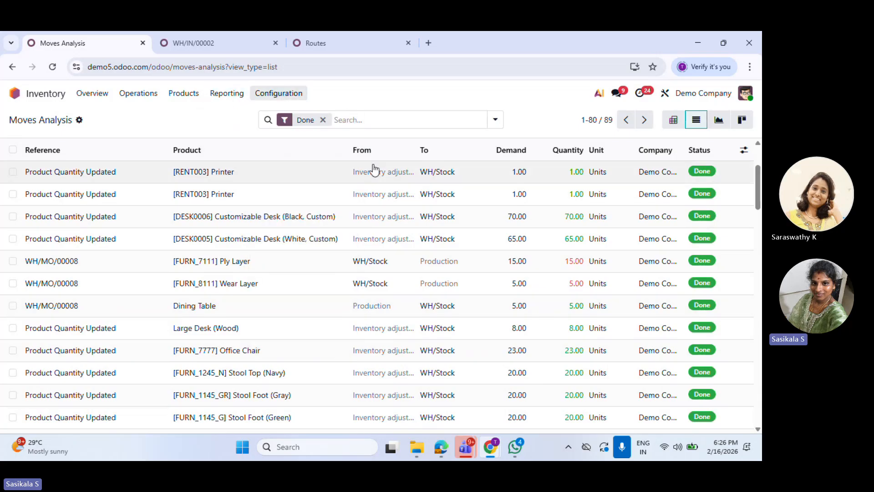
left_click(292, 98)
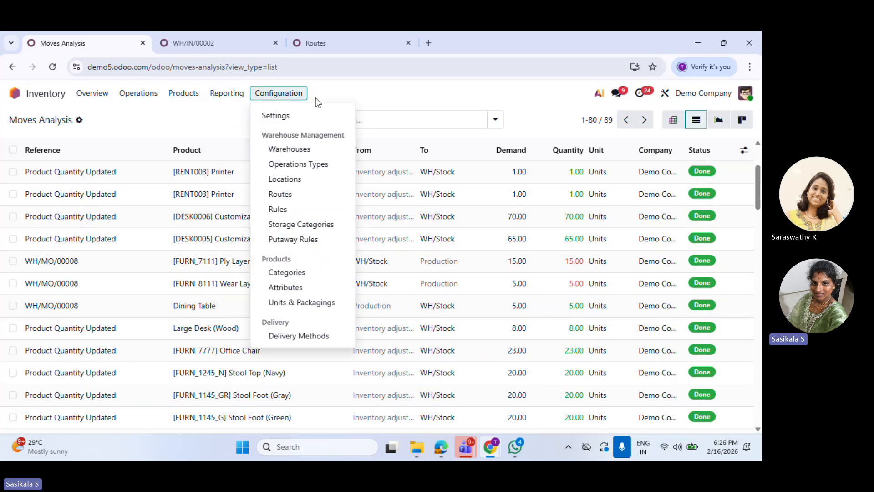
left_click(301, 150)
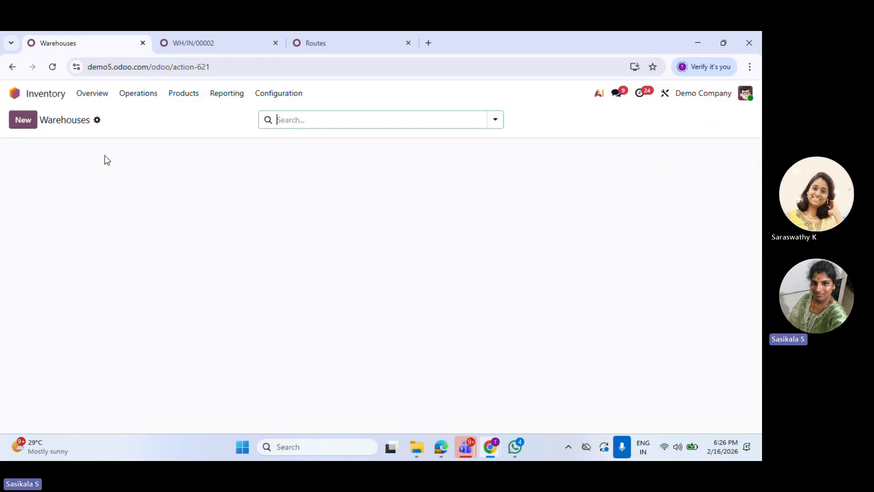
Review the list of operations types and open the list of internal locations
left_click(272, 94)
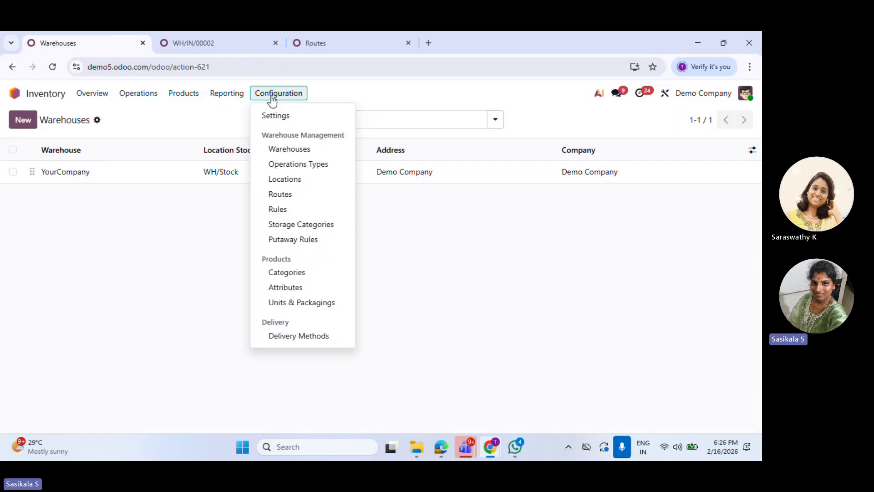
left_click(279, 176)
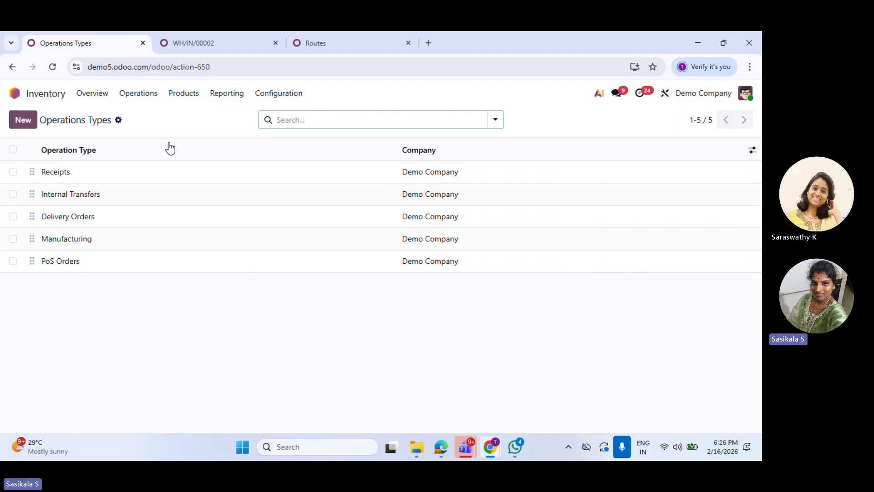
left_click(279, 95)
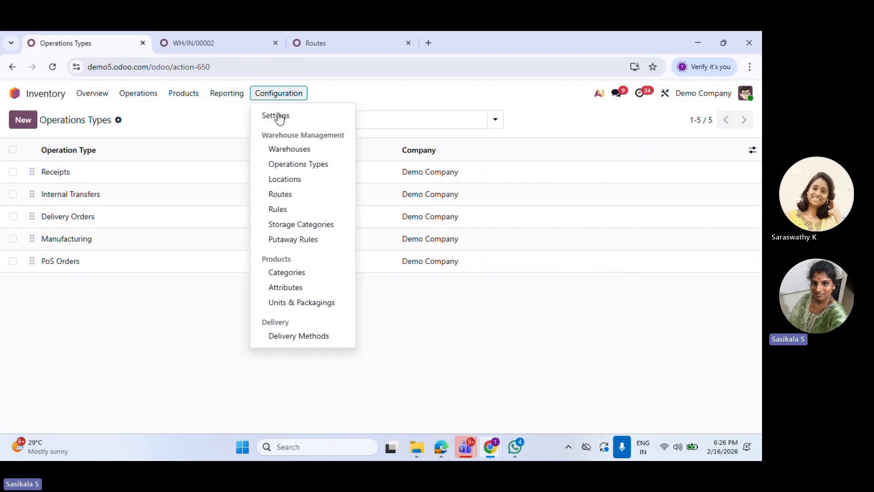
left_click(309, 181)
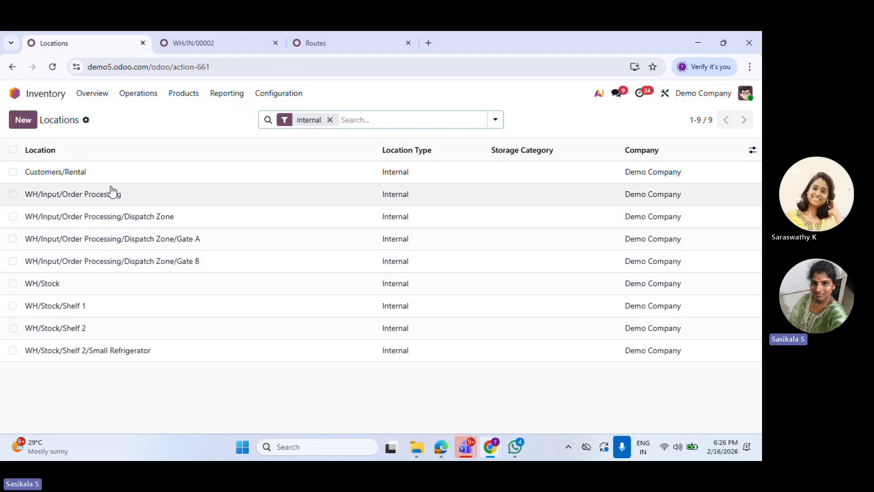
Examine a blank new location form, including its location types and removal strategies, and return to the locations list without filling it in
left_click(283, 93)
left_click(296, 178)
left_click(31, 120)
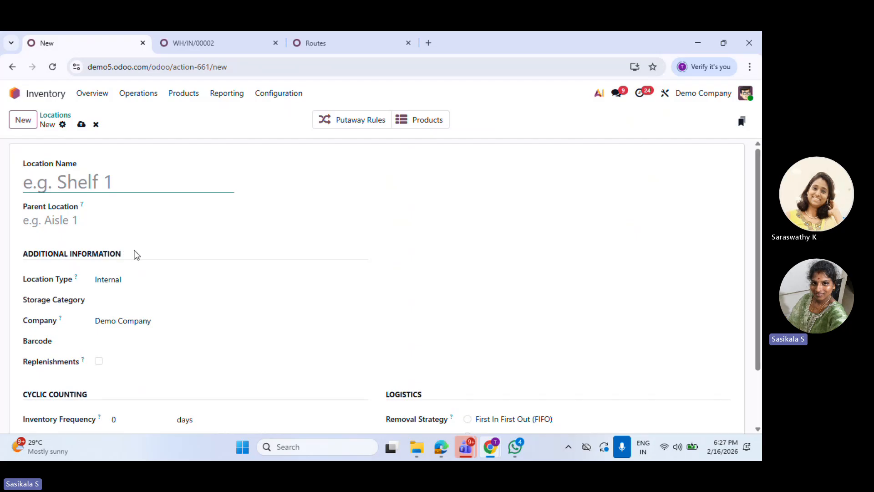
scroll(150, 238, "down", 1)
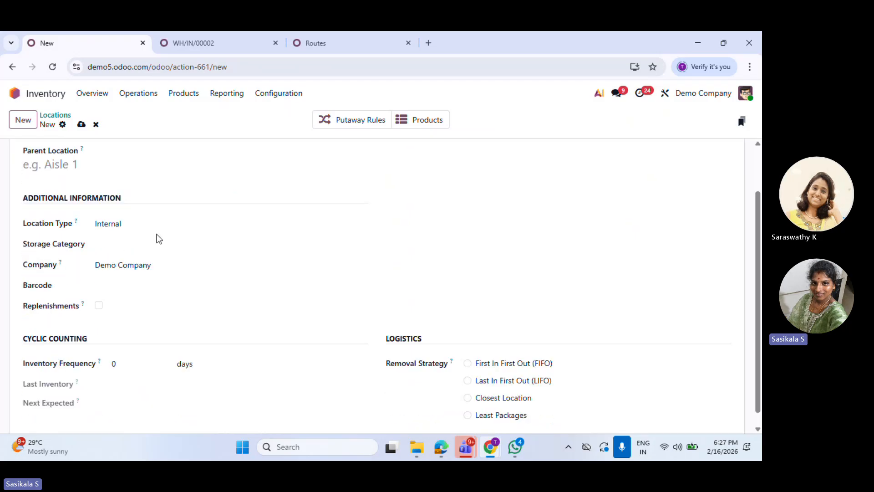
left_click(151, 223)
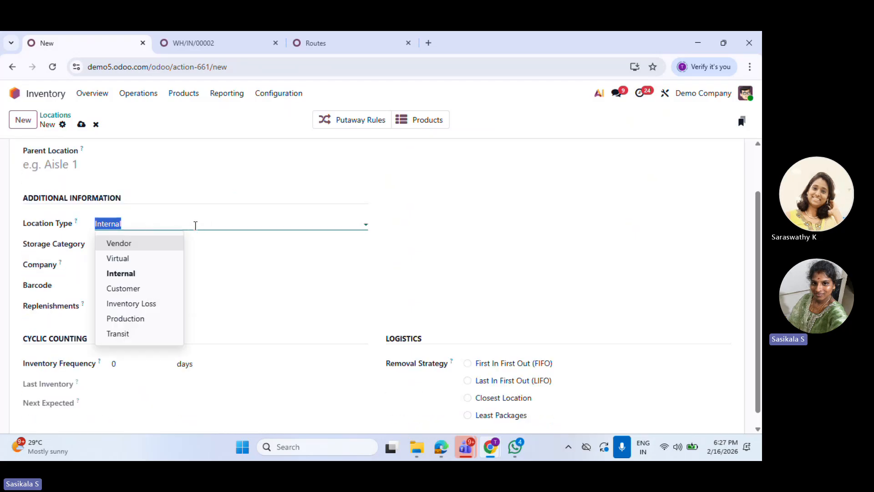
scroll(445, 323, "down", 1)
left_click(460, 273)
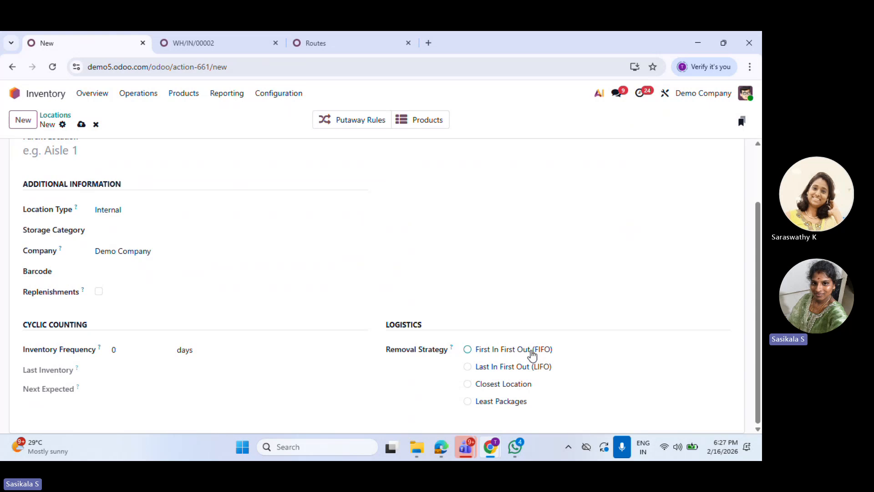
scroll(519, 378, "up", 2)
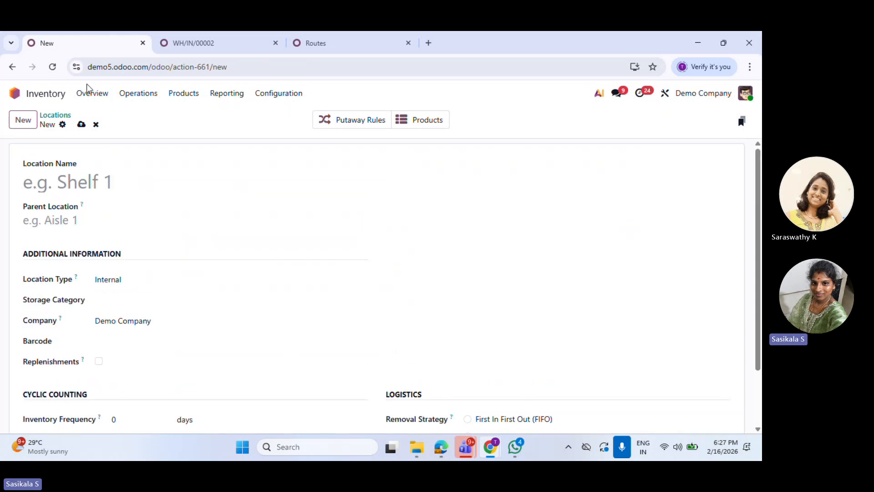
left_click(55, 115)
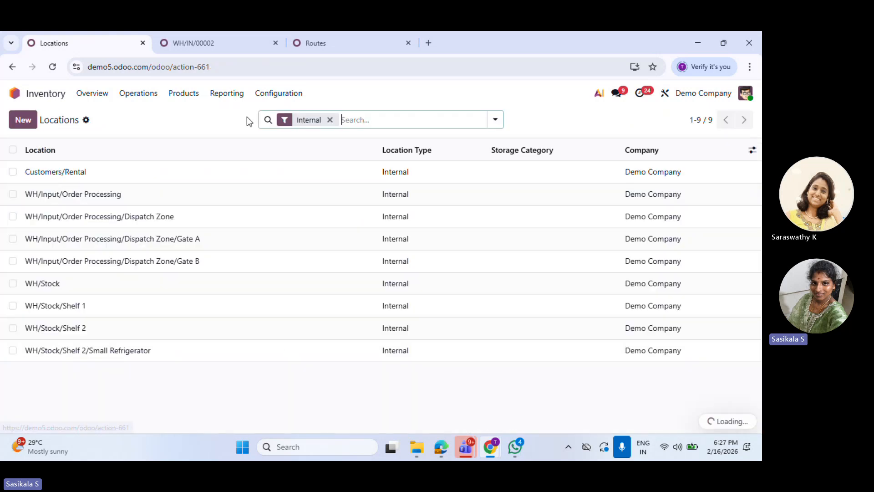
Review the configured inventory routes and open the list of rules
left_click(282, 101)
left_click(316, 192)
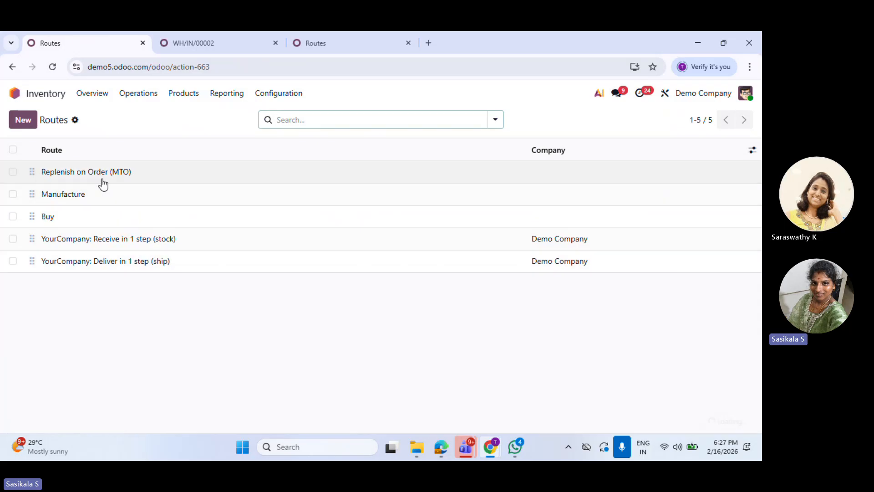
left_click_drag(99, 262, 99, 287)
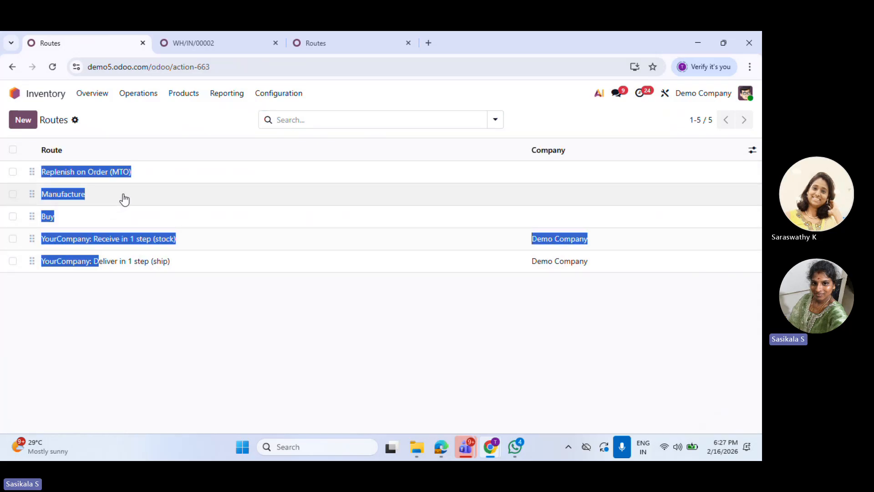
left_click(237, 105)
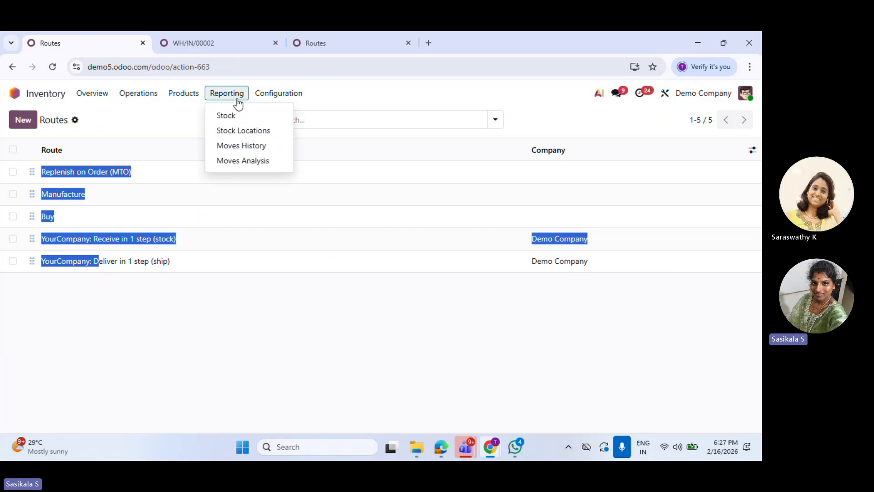
mouse_move(262, 100)
left_click(314, 210)
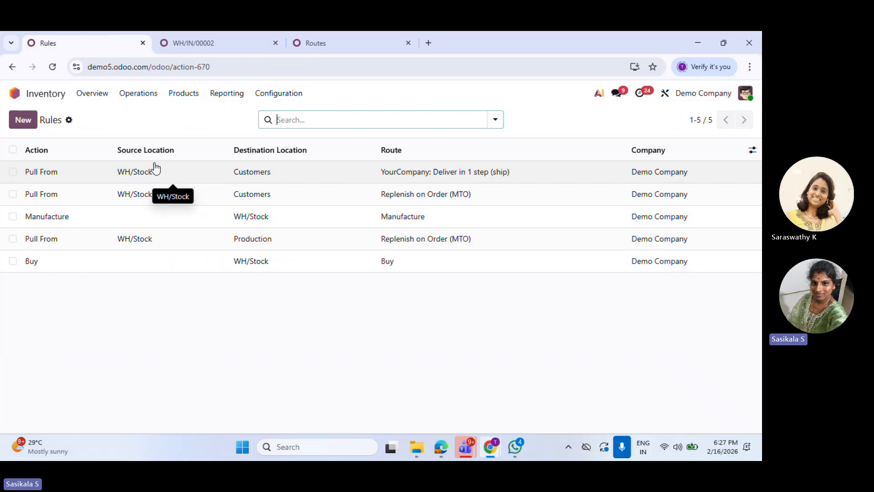
Review the storage categories and open the list of putaway rules
left_click(277, 93)
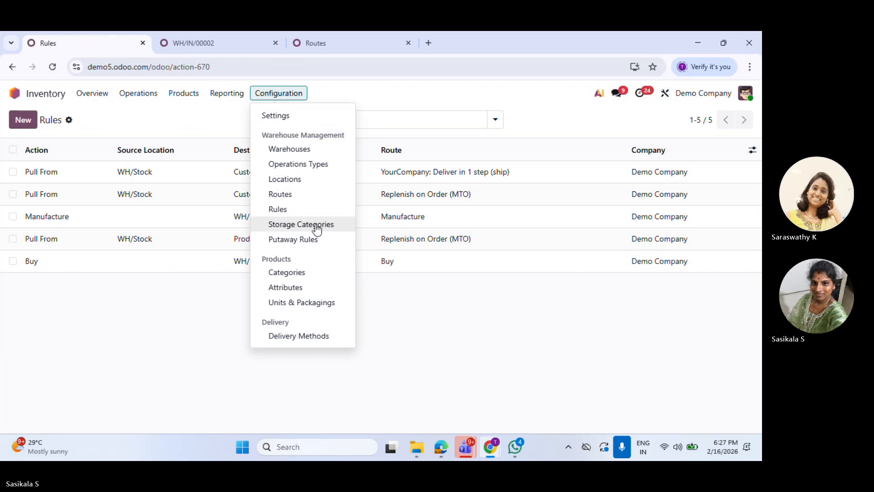
left_click(336, 225)
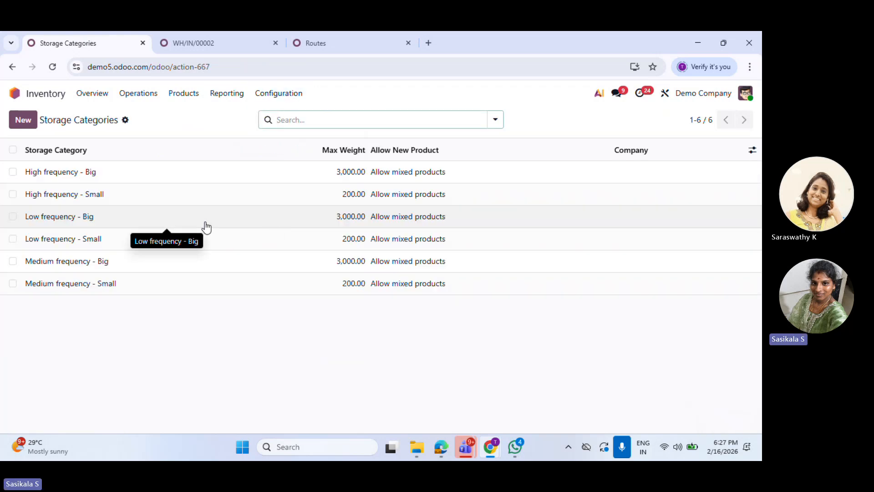
left_click(297, 94)
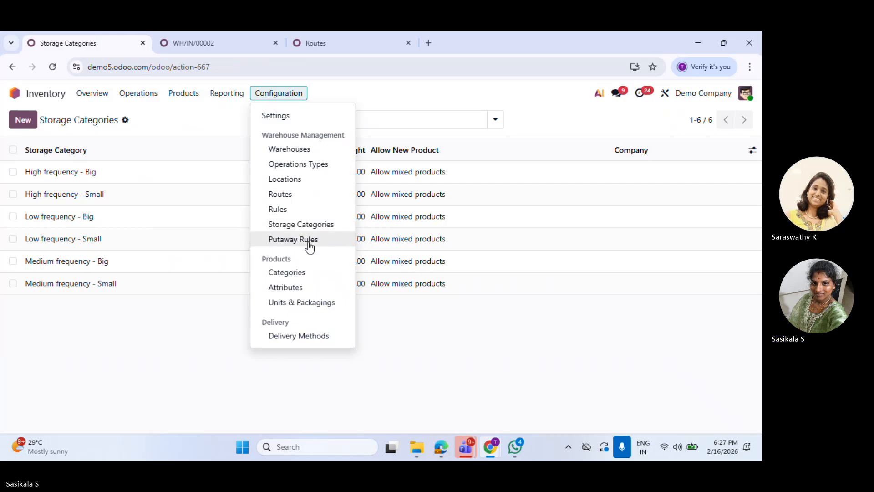
left_click(314, 243)
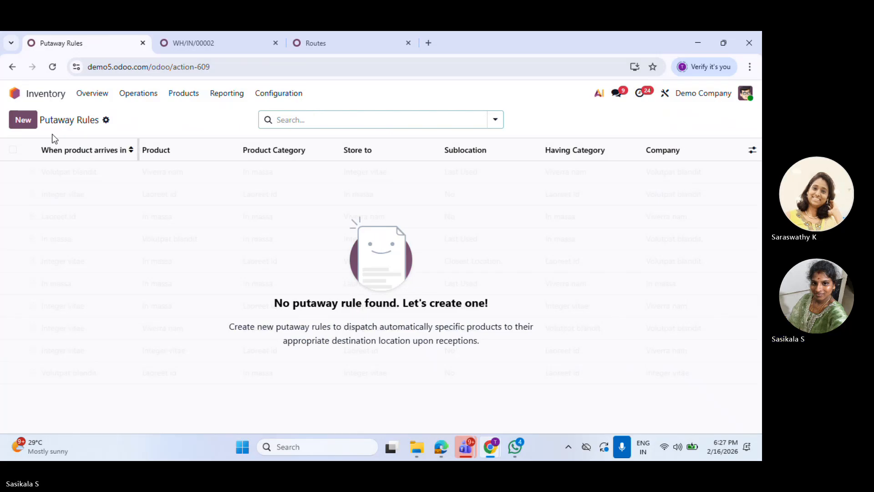
Create and save a putaway rule that stores the Drinks category arriving in WH/Stock to WH/Stock/Shelf 1
left_click(22, 120)
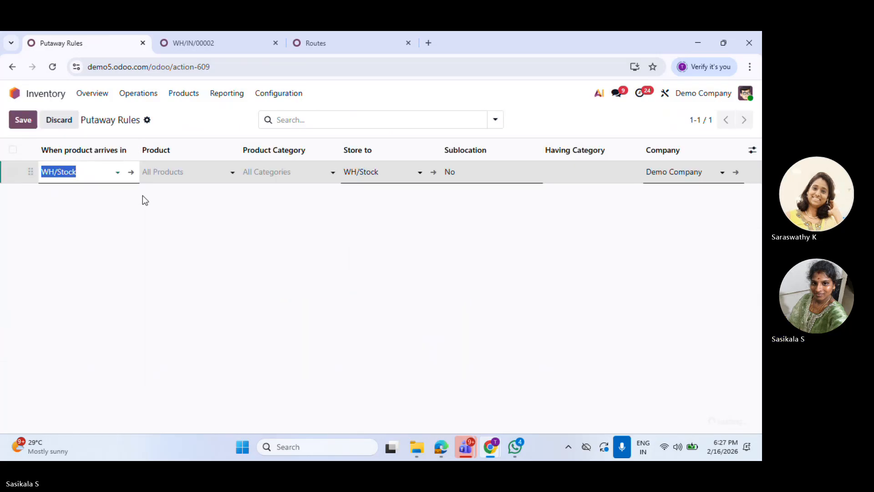
left_click(186, 172)
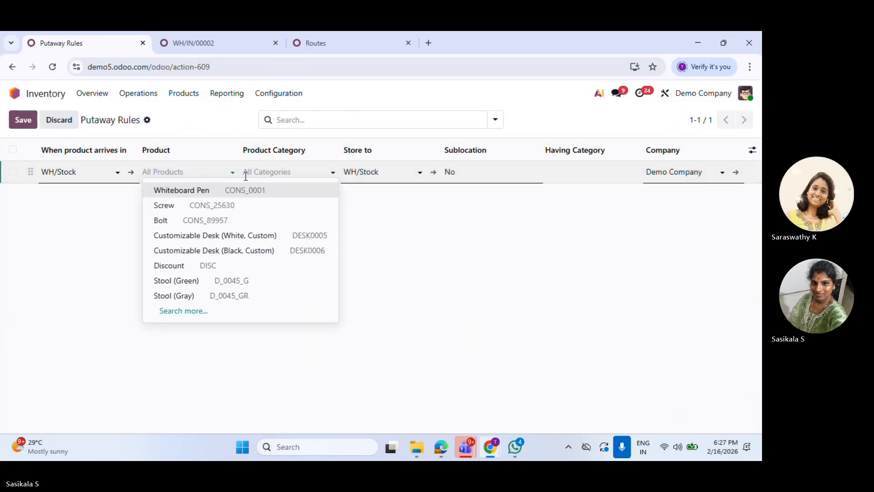
left_click(184, 169)
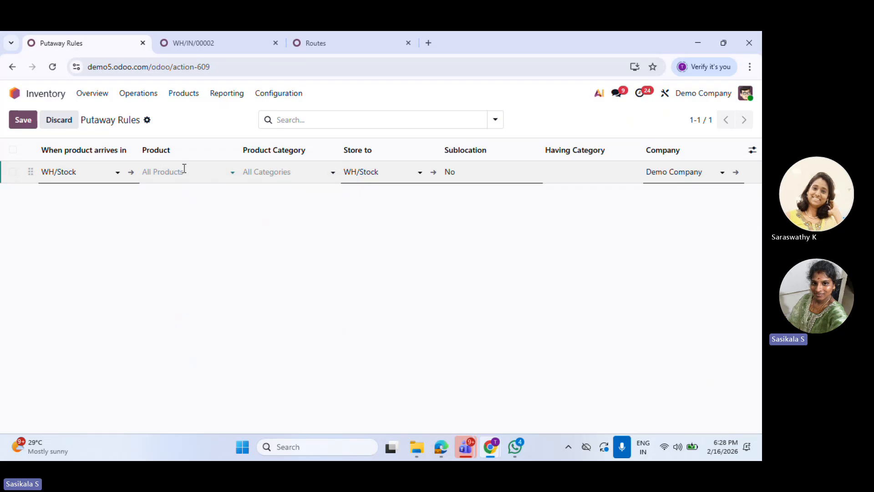
left_click(256, 172)
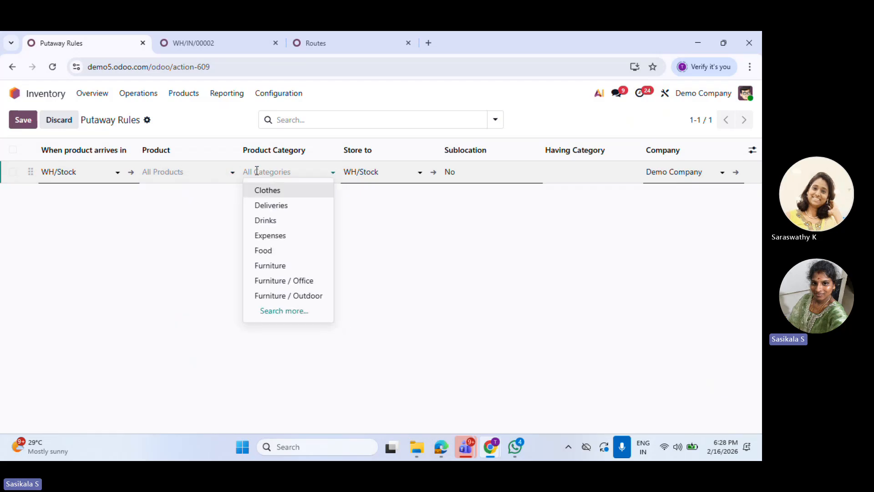
left_click(290, 220)
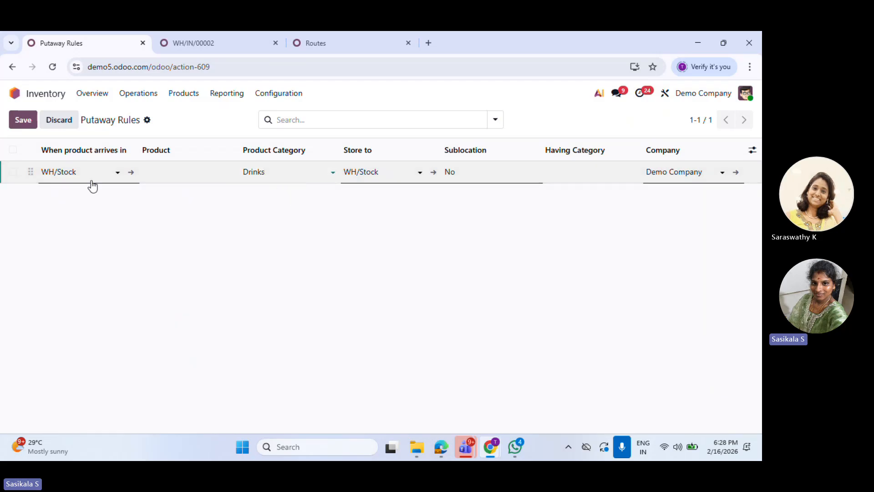
left_click(383, 180)
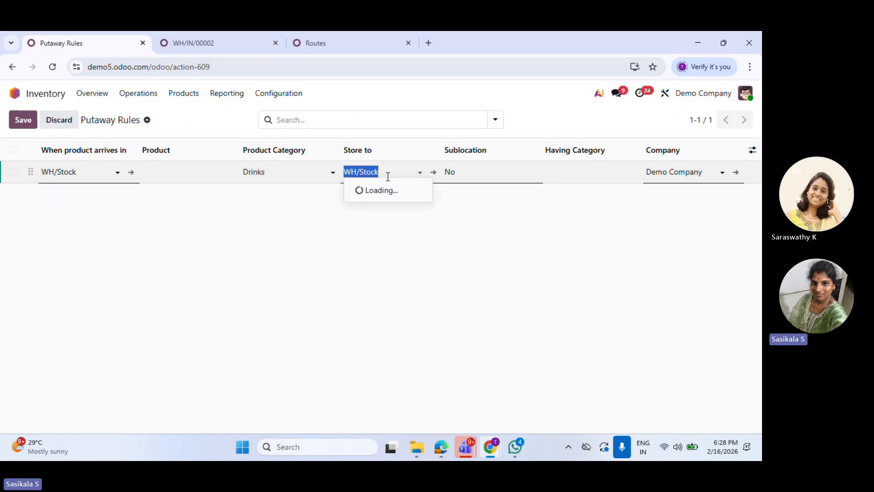
left_click(395, 205)
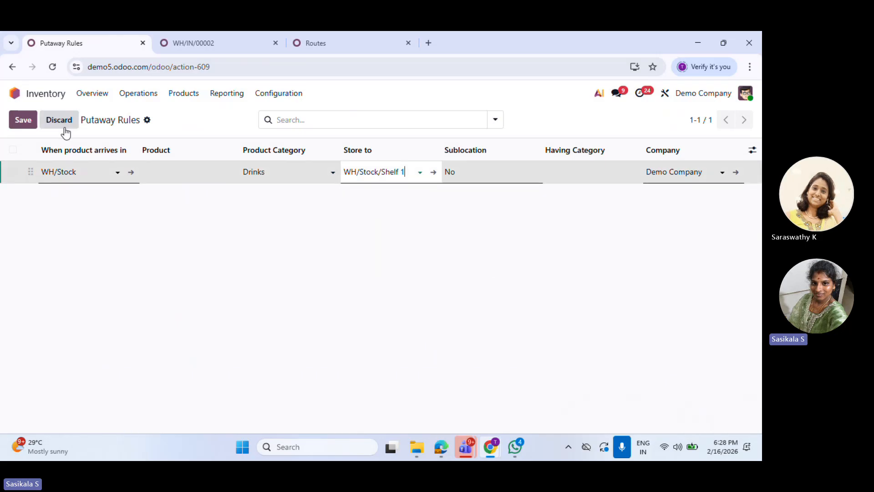
left_click(31, 122)
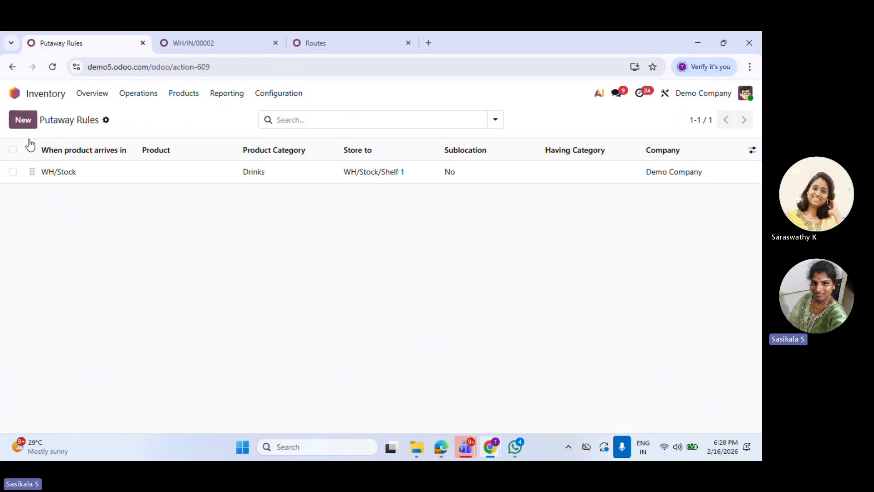
Add and save a putaway rule that stores the product Screw arriving in WH/Stock to WH/Stock/Shelf 2/Small Refrigerator
left_click(22, 121)
left_click(184, 195)
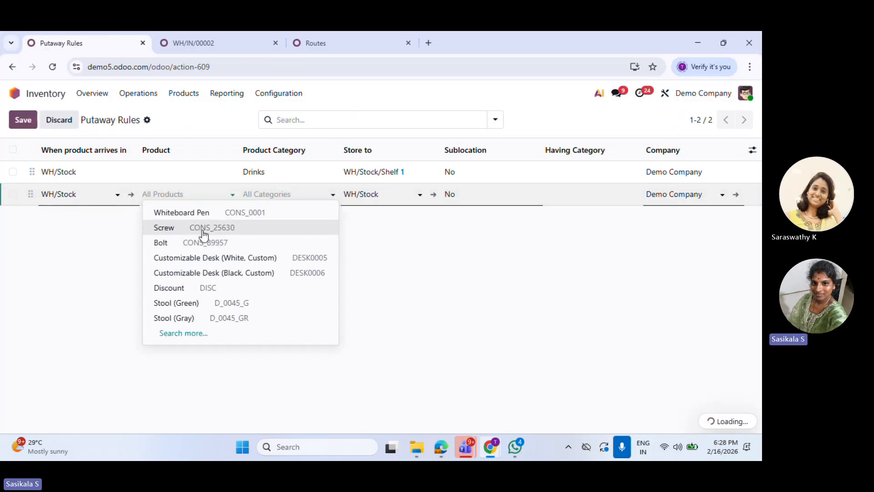
left_click(206, 227)
left_click(365, 194)
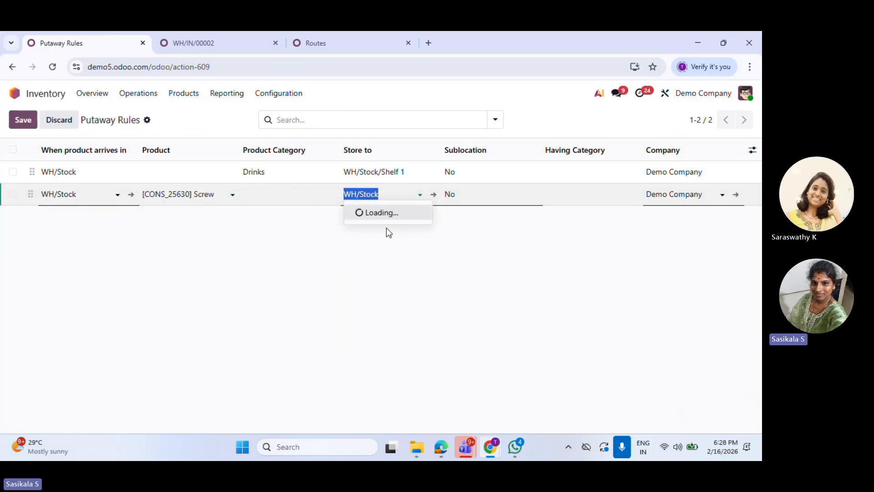
left_click(423, 258)
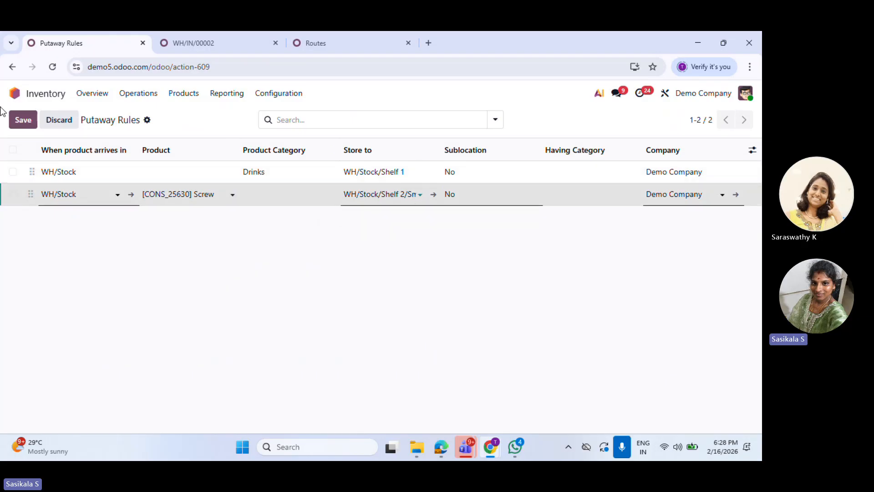
left_click(30, 120)
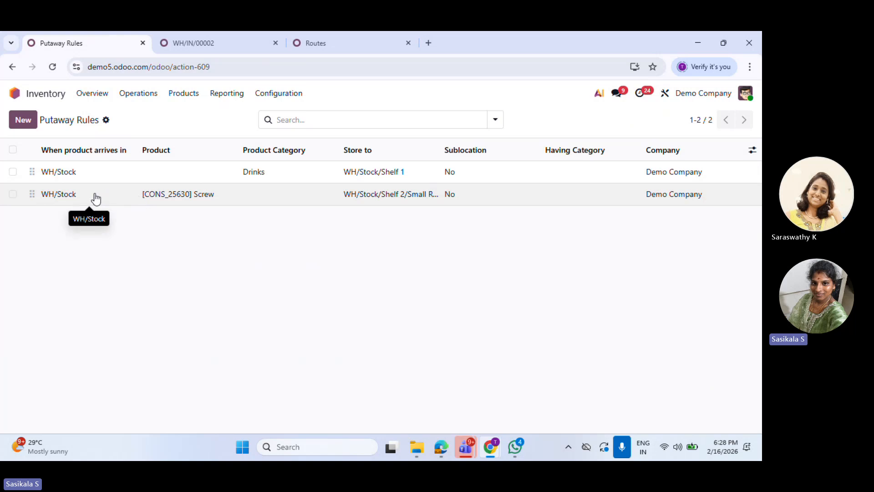
Review the product categories and examine the logistics, inventory valuation and account settings on a blank new category form
left_click(278, 93)
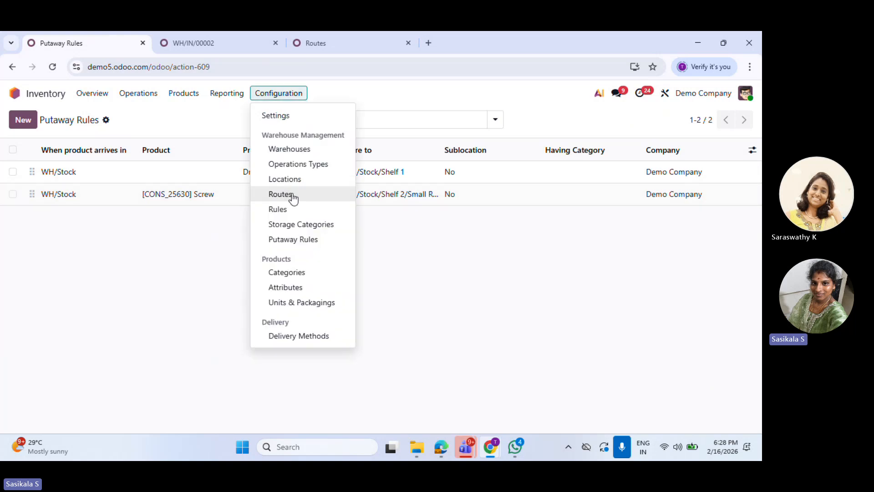
left_click(308, 273)
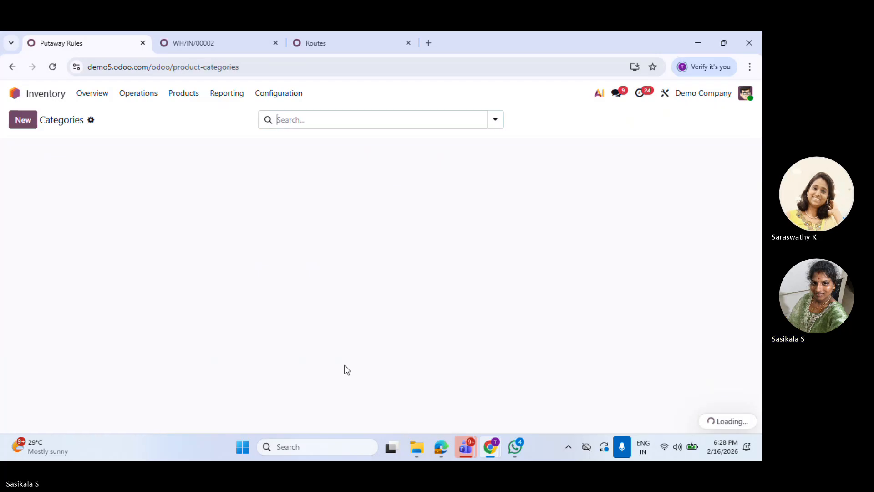
scroll(46, 289, "down", 1)
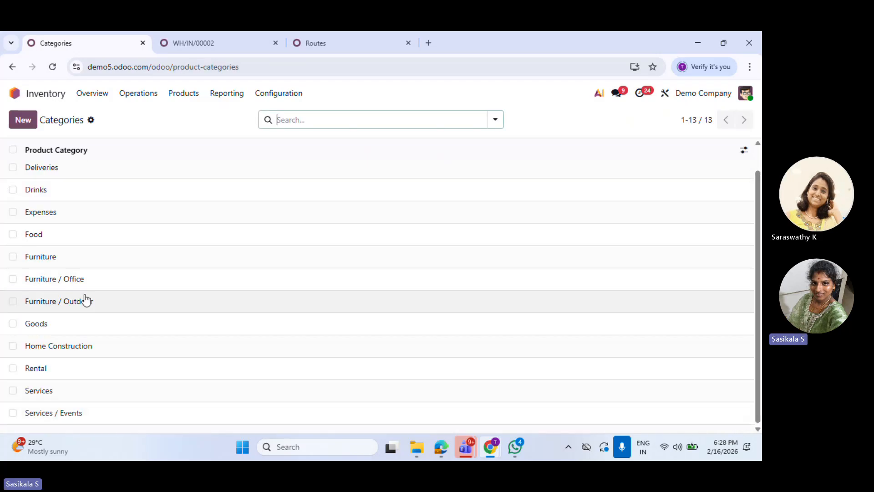
scroll(83, 299, "up", 1)
left_click(24, 120)
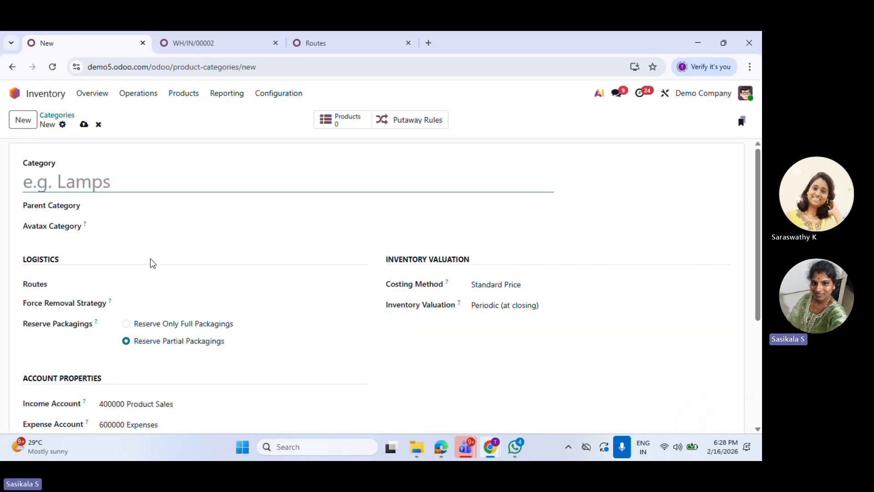
scroll(152, 260, "down", 2)
scroll(154, 262, "down", 2)
scroll(152, 264, "up", 5)
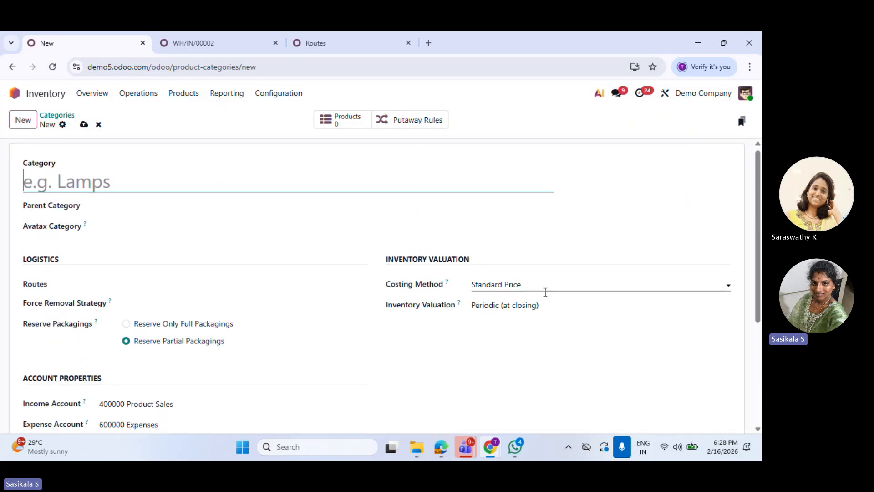
Examine the inventory valuation and account properties on the blank category form and return to the categories list
scroll(524, 287, "down", 1)
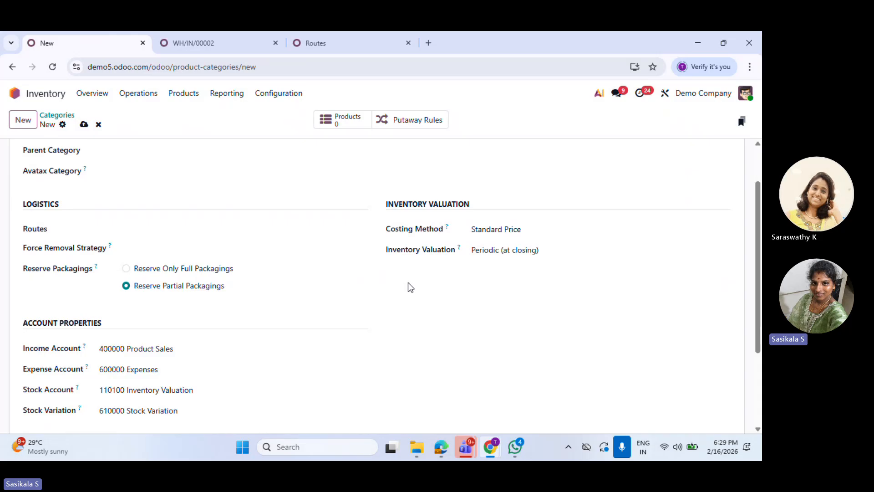
scroll(408, 286, "down", 1)
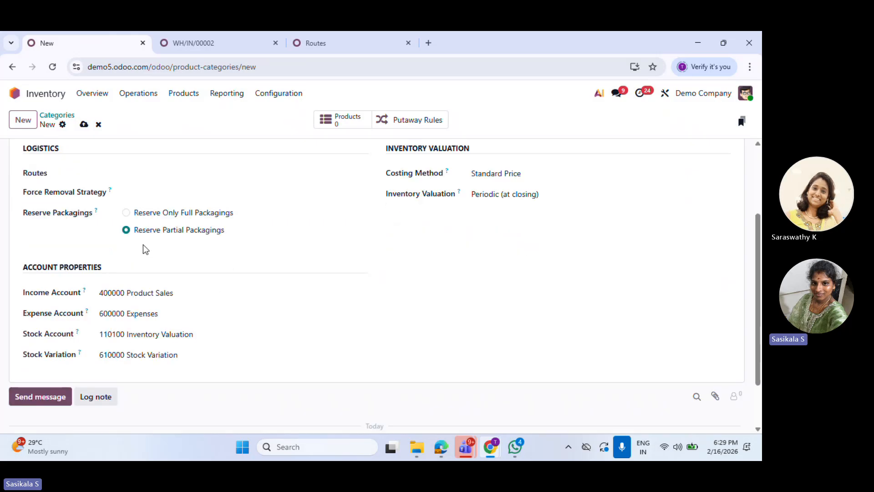
scroll(143, 246, "down", 1)
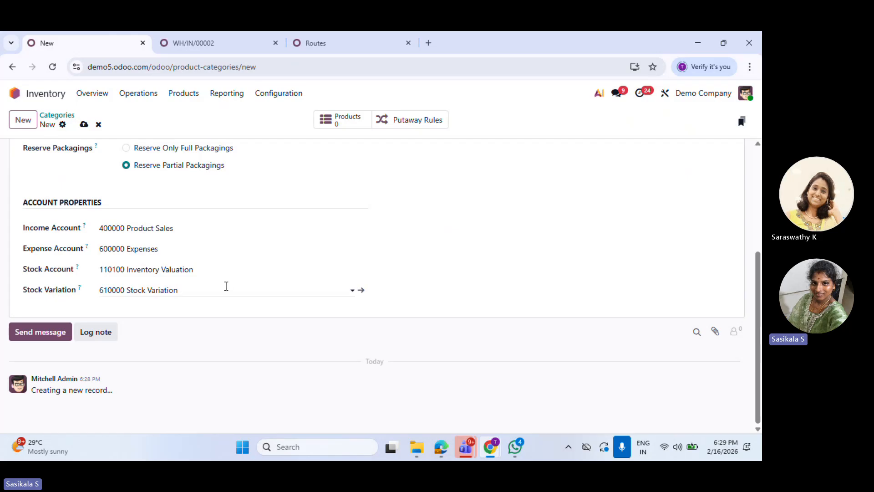
scroll(280, 293, "up", 3)
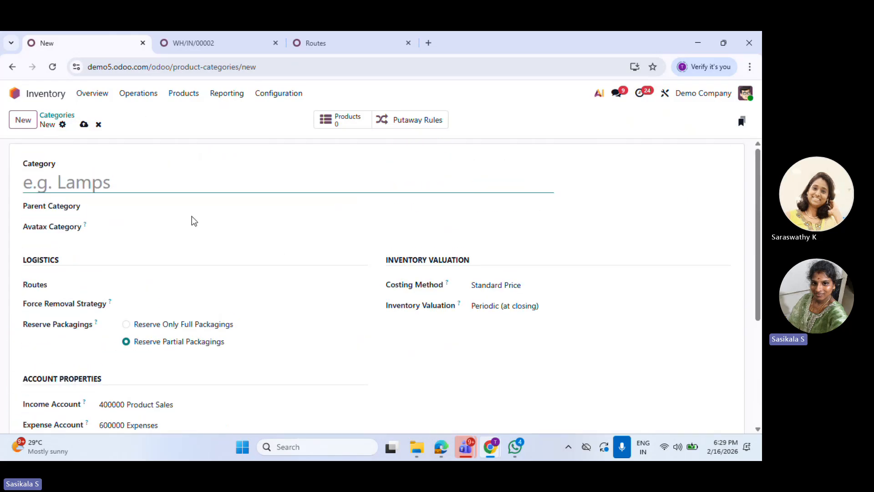
left_click(54, 117)
Open the product attributes list and examine the values and default extra prices of the Size attribute in the General Features category
left_click(268, 95)
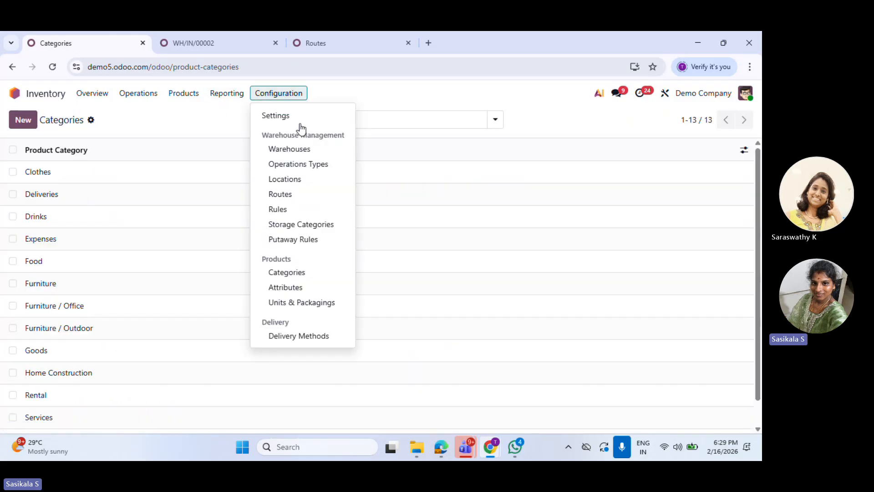
left_click(323, 289)
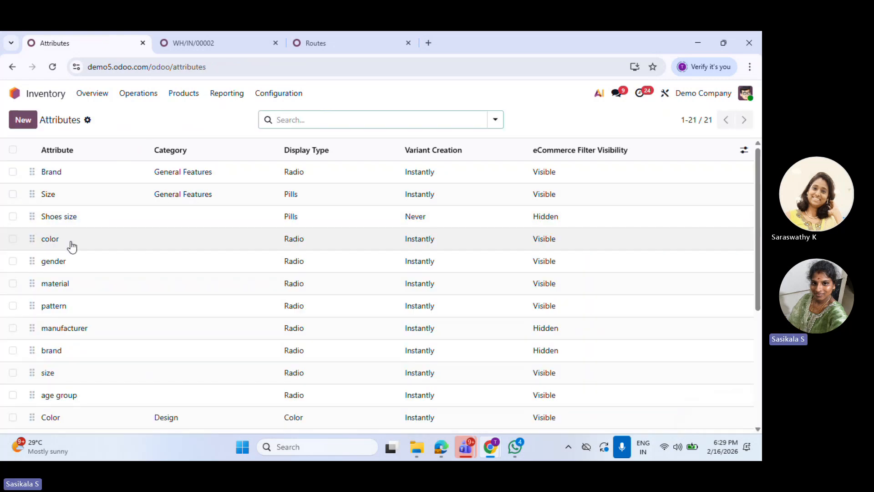
left_click(181, 200)
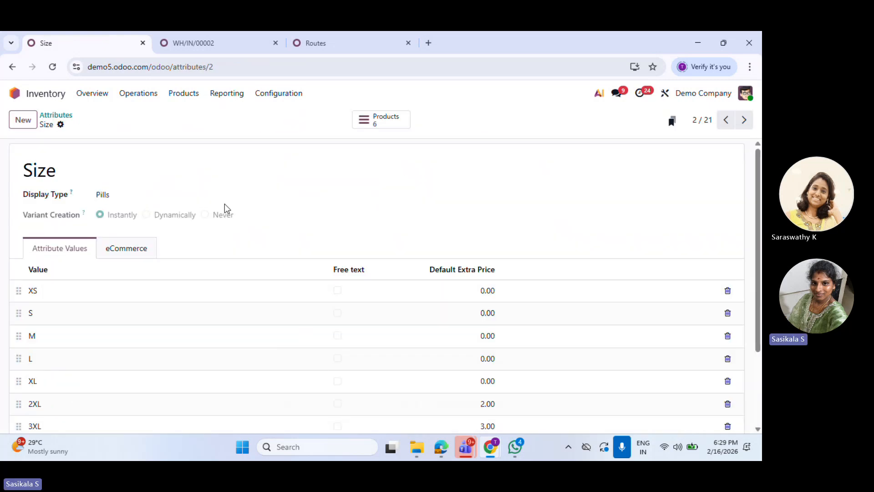
scroll(131, 282, "down", 1)
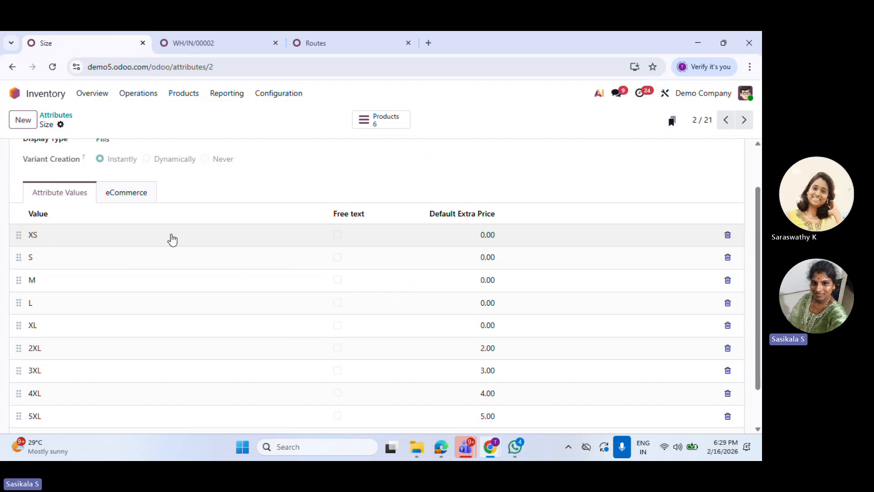
scroll(173, 239, "up", 1)
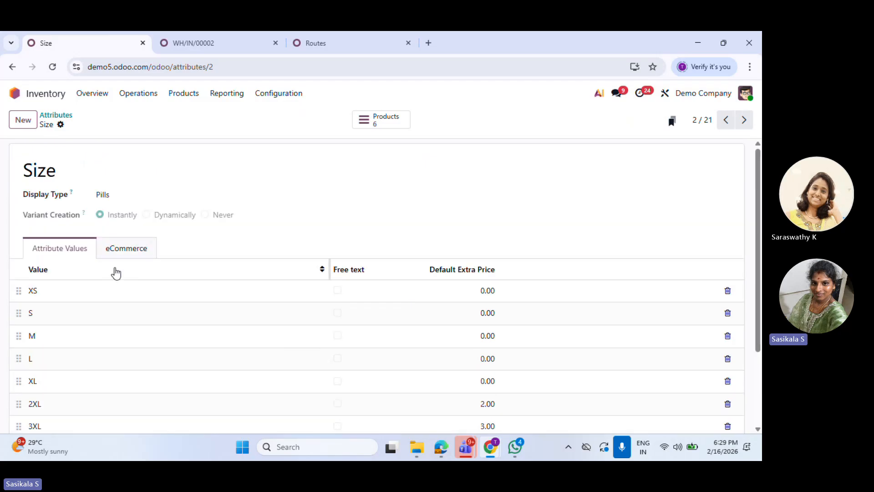
scroll(86, 281, "down", 2)
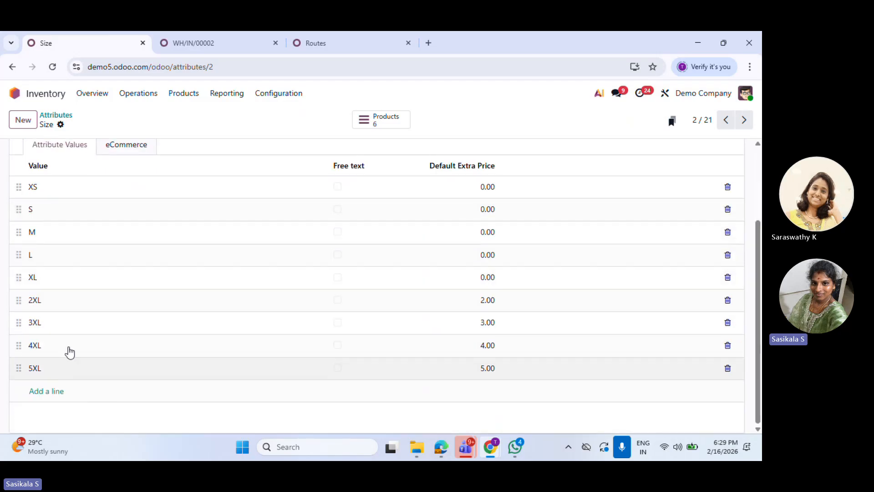
scroll(117, 312, "up", 2)
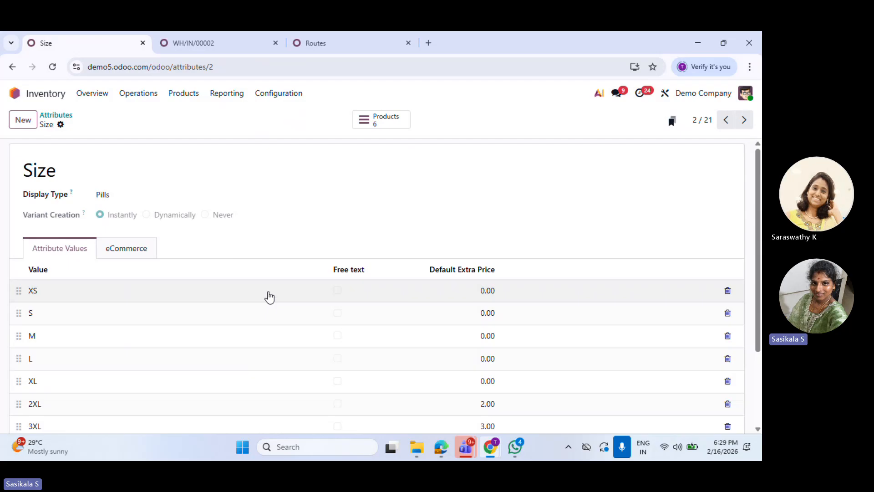
Add a Size attribute line to the product Aperol Spritz and open its list of possible values
left_click(184, 95)
left_click(182, 118)
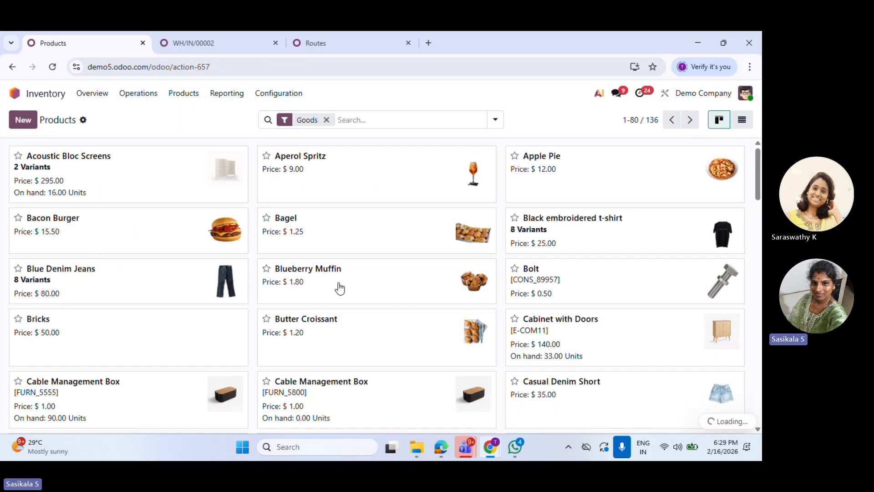
left_click_drag(165, 234, 157, 234)
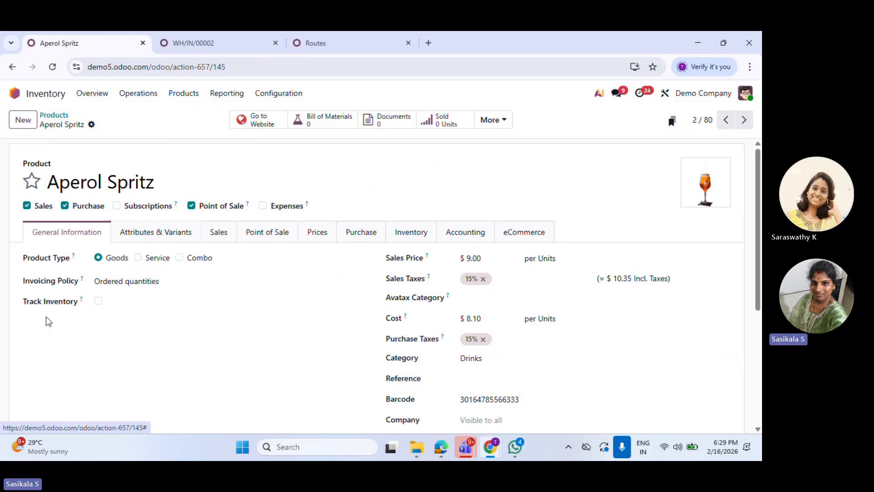
left_click(181, 232)
left_click(43, 278)
left_click(67, 277)
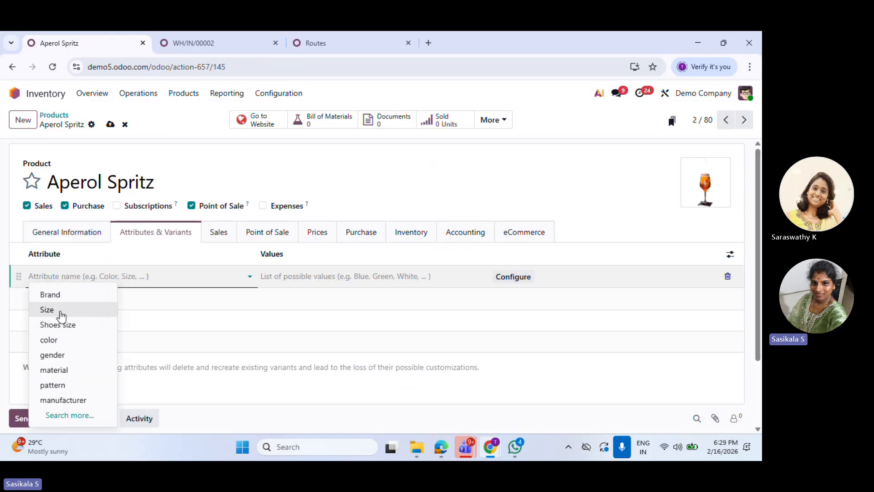
left_click(315, 286)
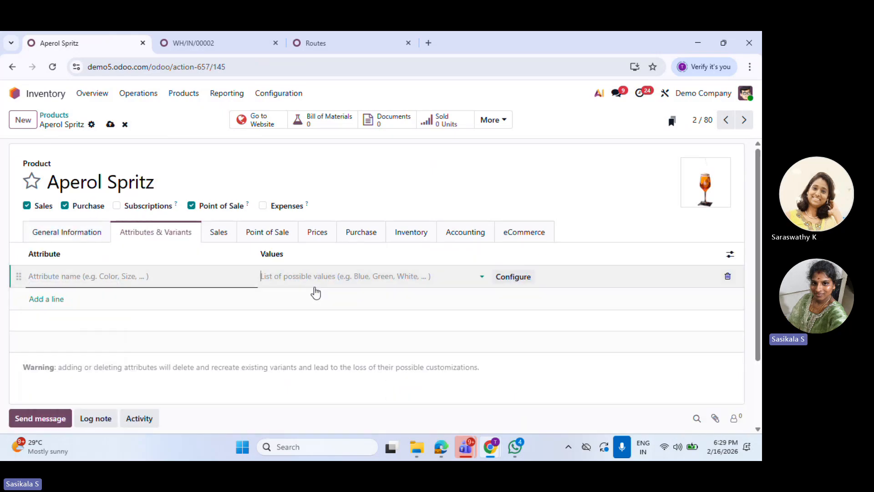
left_click(66, 287)
left_click(57, 310)
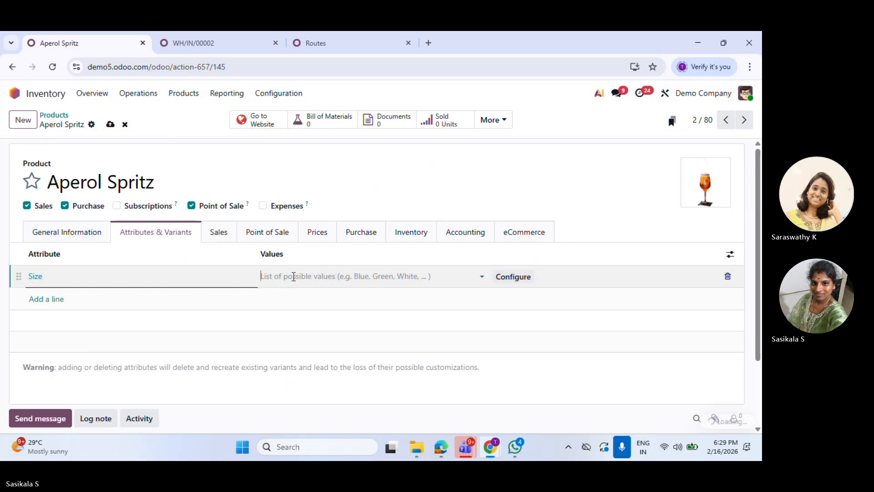
left_click(294, 276)
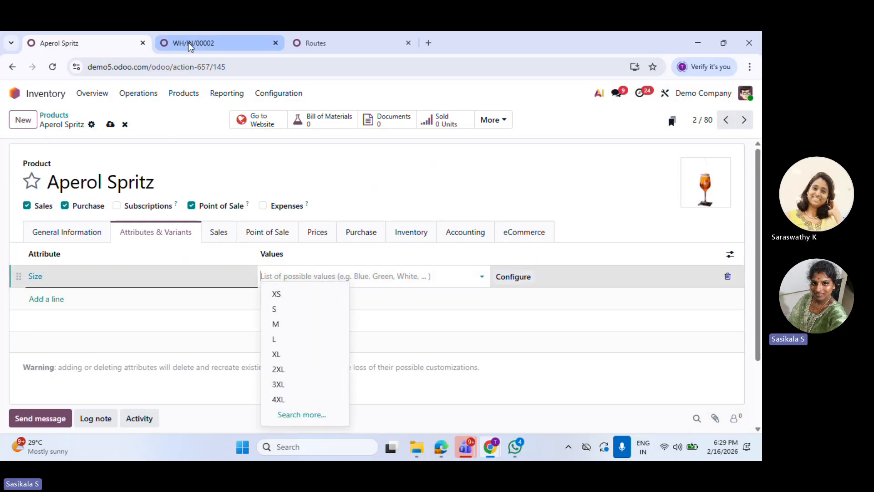
Review the list of units and packagings, look at a blank new unit form and discard it
left_click(273, 94)
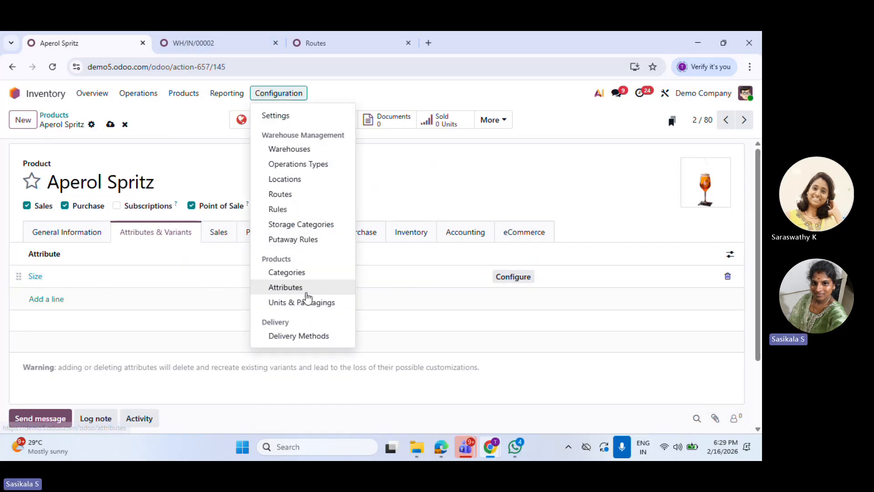
left_click(305, 291)
left_click(322, 304)
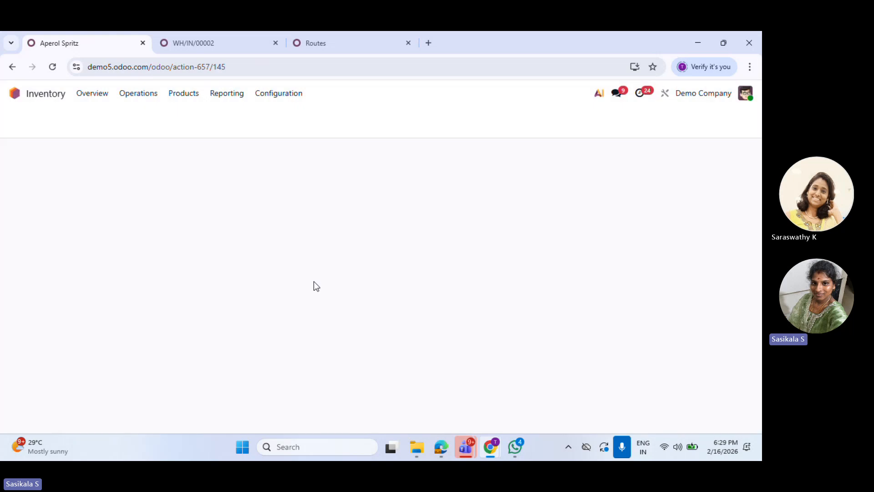
scroll(131, 265, "down", 2)
scroll(218, 251, "up", 2)
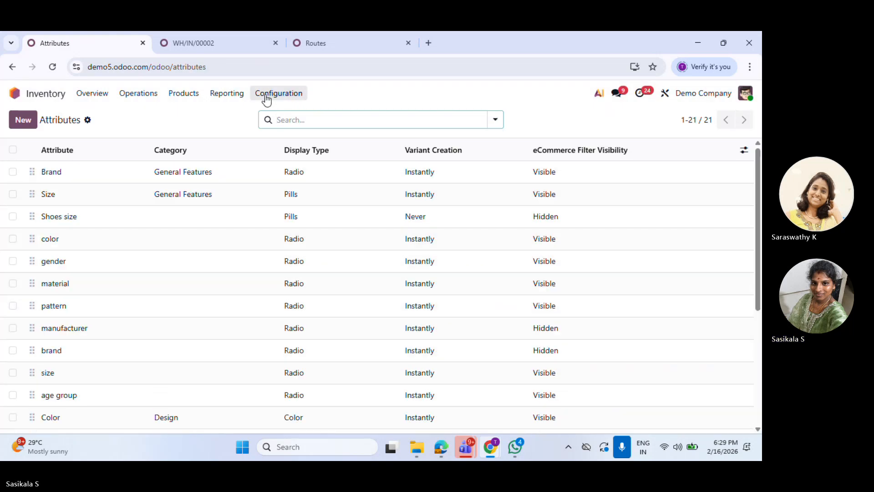
left_click(273, 94)
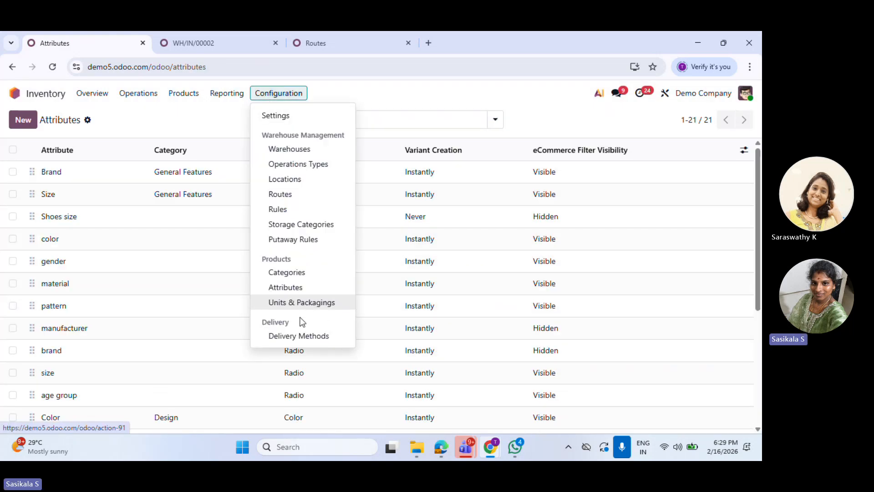
scroll(300, 321, "down", 3)
left_click(319, 302)
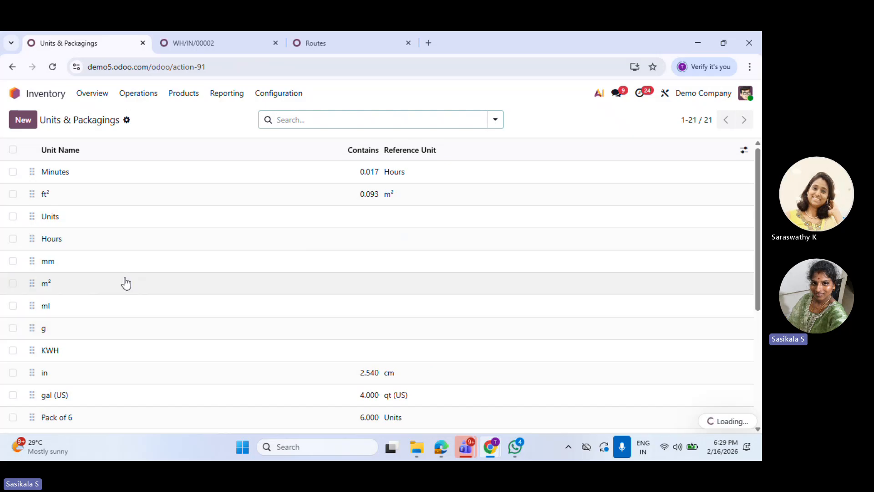
scroll(228, 305, "down", 5)
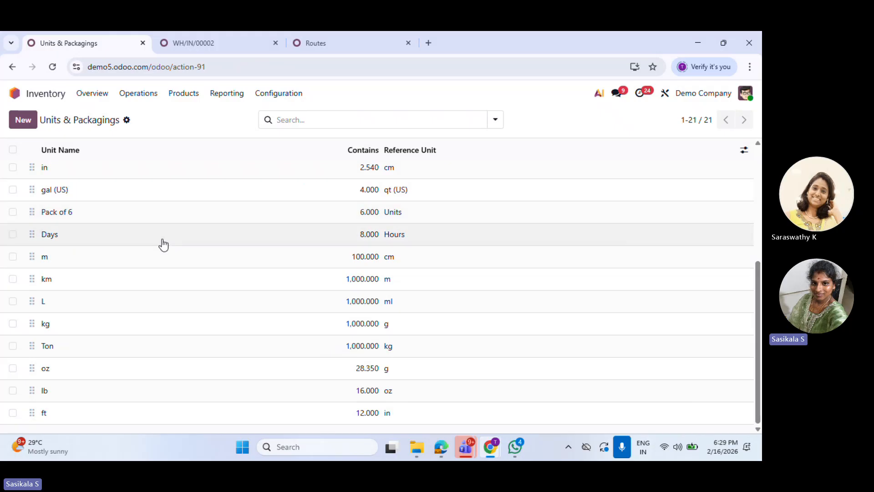
scroll(162, 244, "up", 5)
left_click(22, 120)
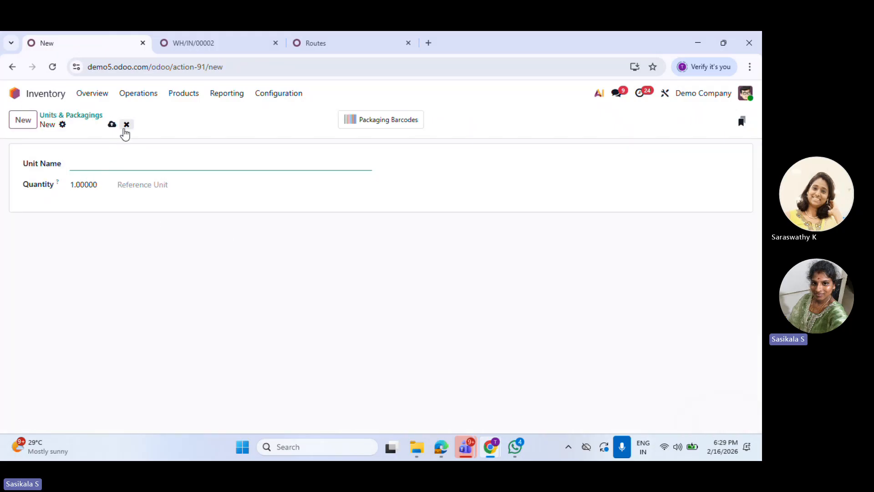
left_click(127, 124)
Open the list of delivery methods and review their providers
left_click(286, 94)
scroll(315, 304, "down", 2)
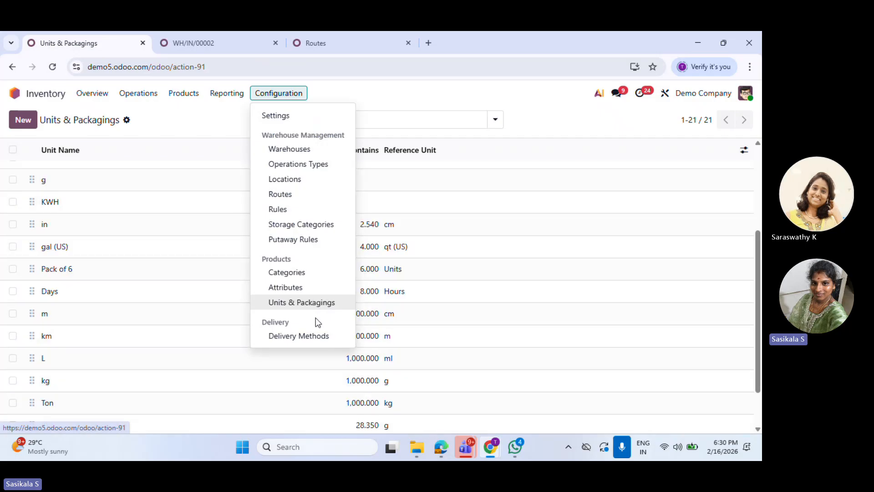
left_click(307, 337)
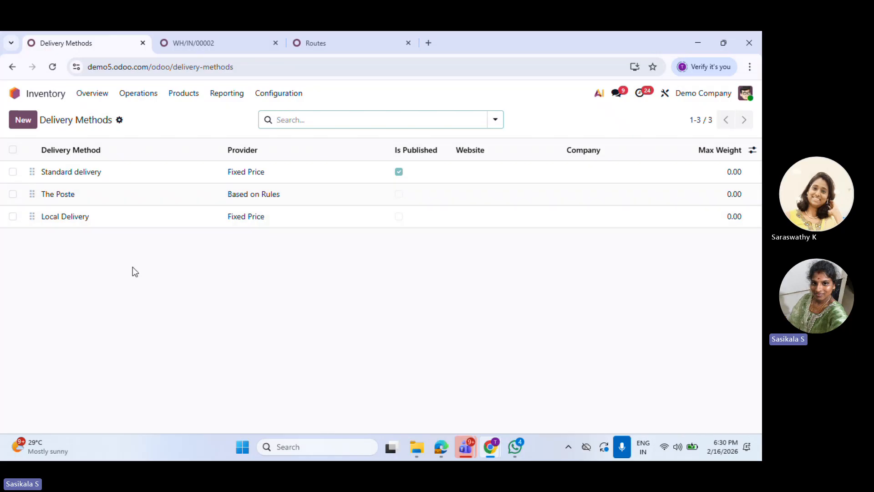
left_click(287, 93)
left_click(151, 316)
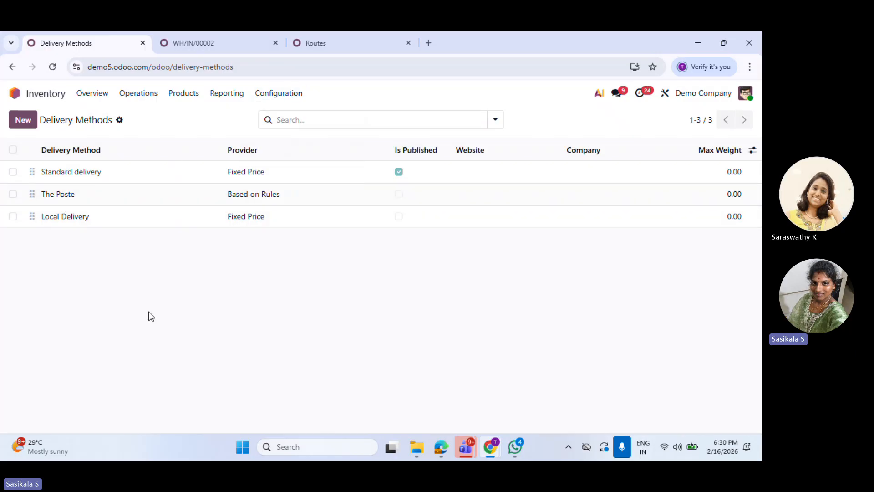
Return to the inventory overview and look through the available operations, products, reporting and configuration entries
left_click(88, 94)
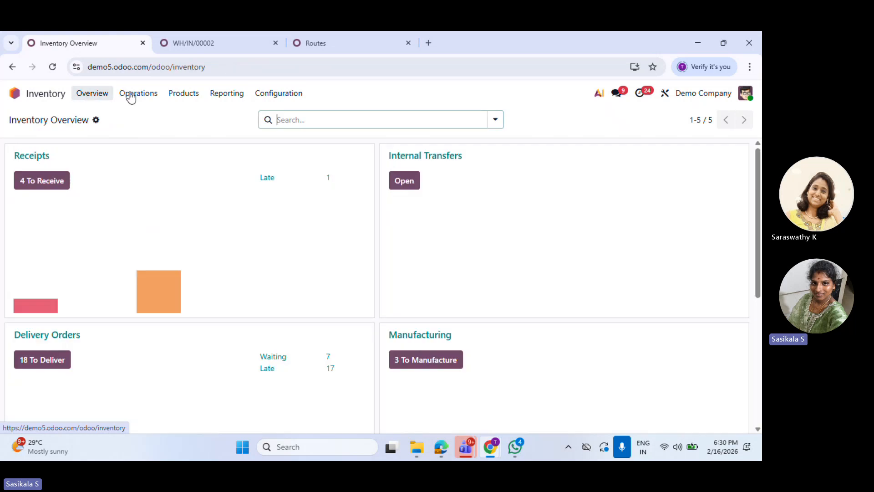
left_click(149, 96)
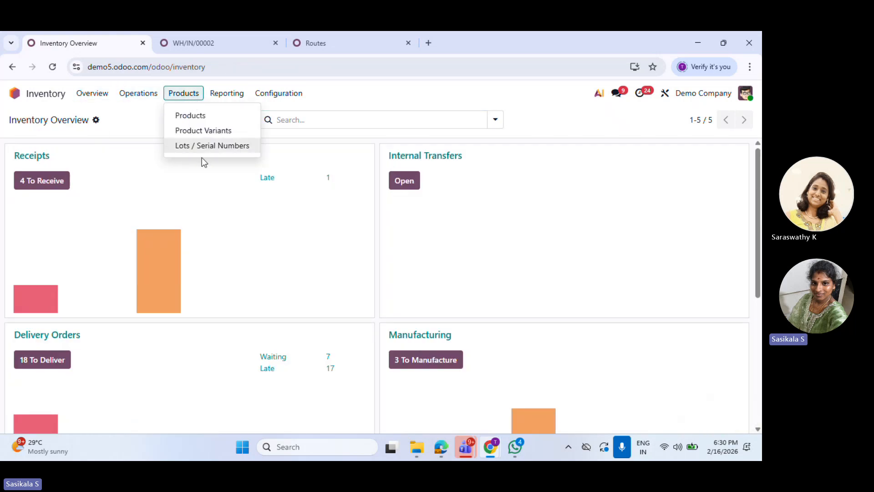
mouse_move(236, 103)
mouse_move(283, 89)
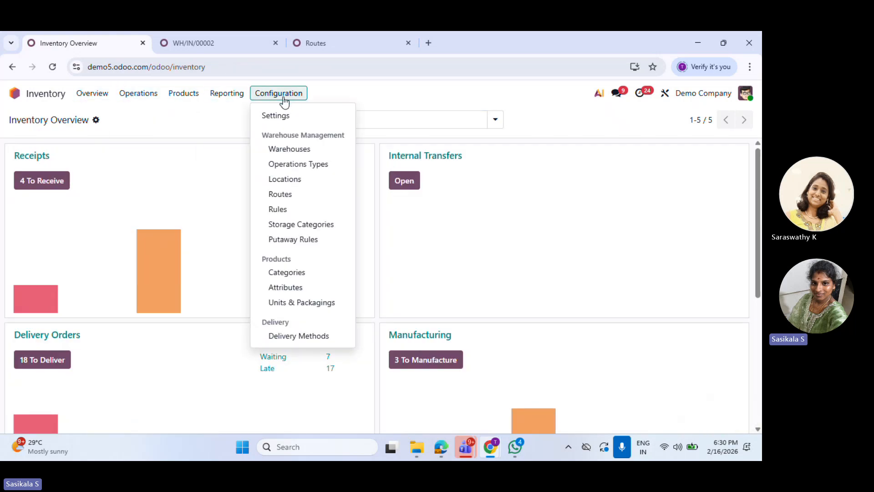
Open the lots and serial numbers list, expand the Customers and WH/Stock location groups, and review the stocked lots
left_click(185, 94)
left_click(195, 98)
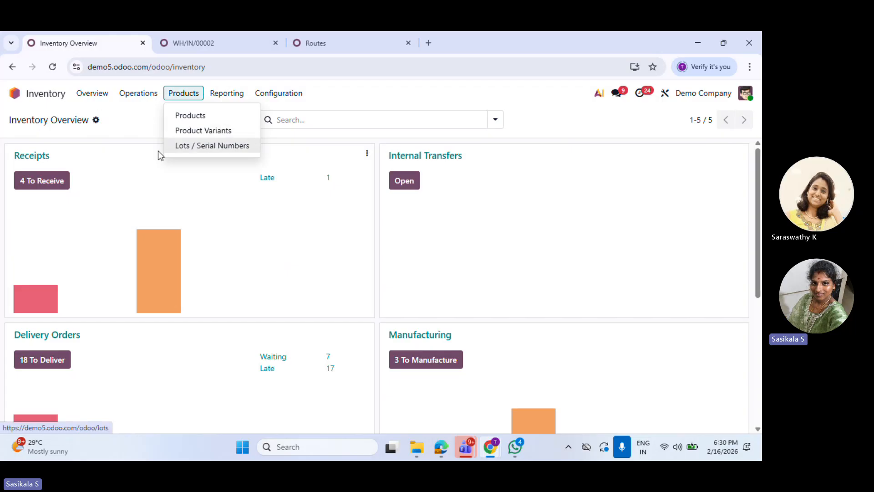
left_click(234, 146)
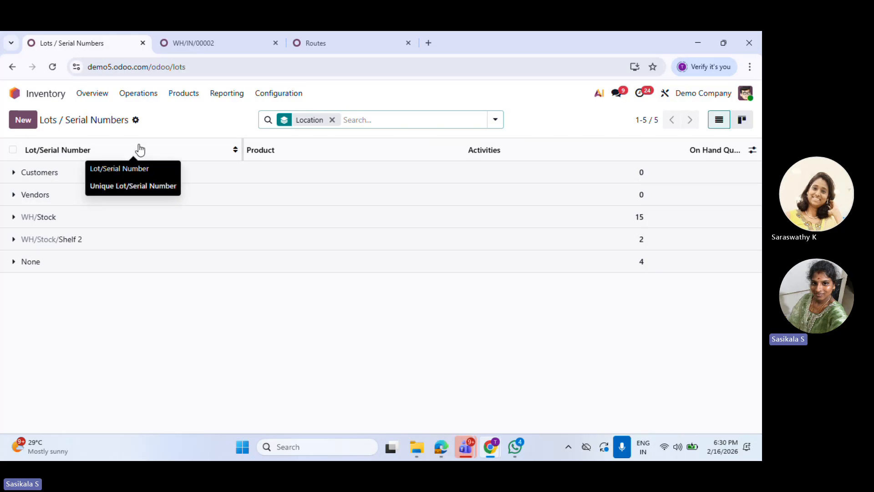
left_click(51, 171)
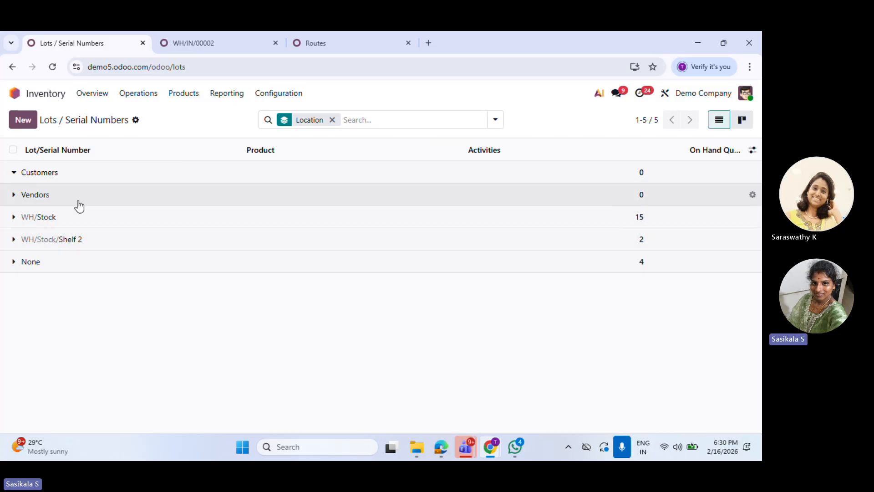
left_click(29, 179)
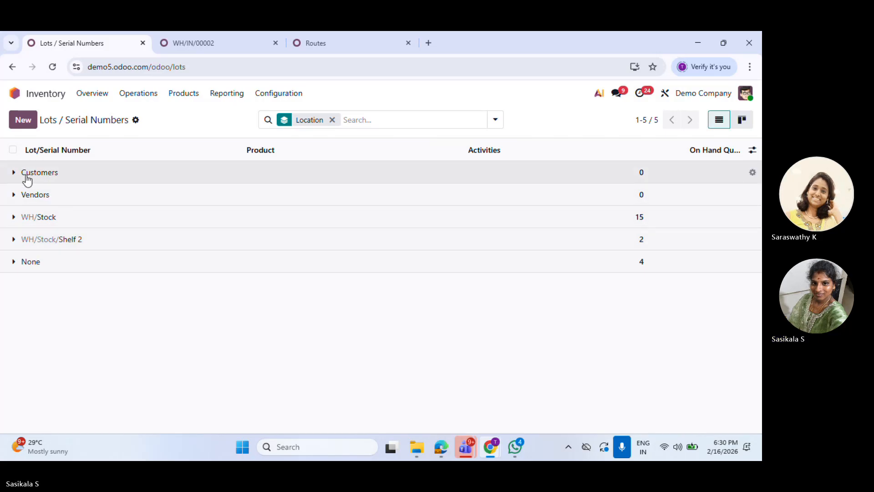
left_click(26, 177)
left_click(110, 224)
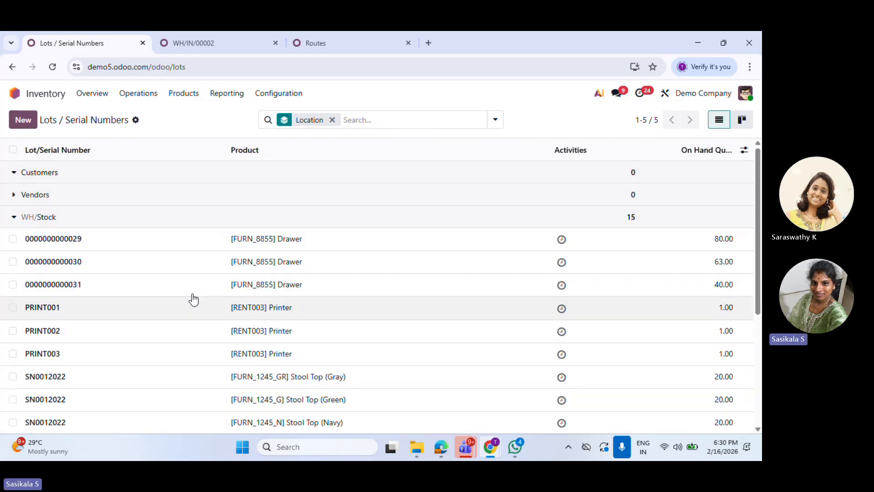
scroll(423, 380, "down", 5)
Switch to the Microsoft Teams meeting window, dismiss the recording notice and stop sharing the screen
mouse_move(461, 459)
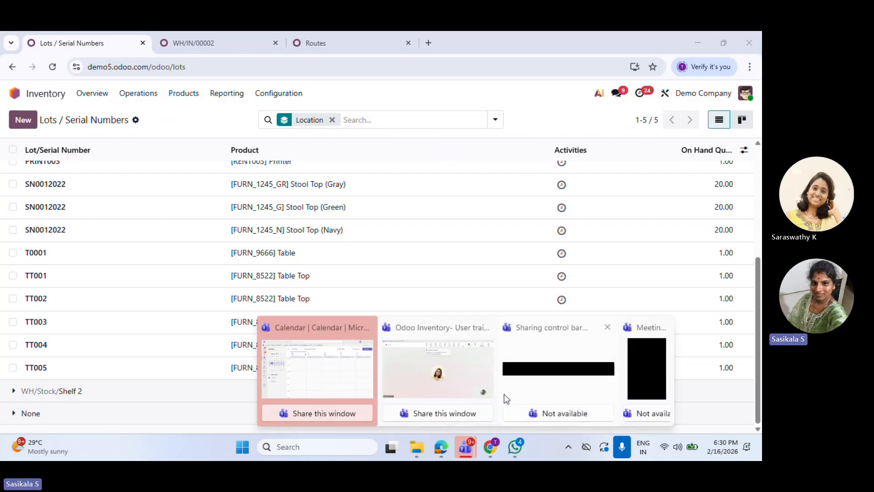
left_click(504, 394)
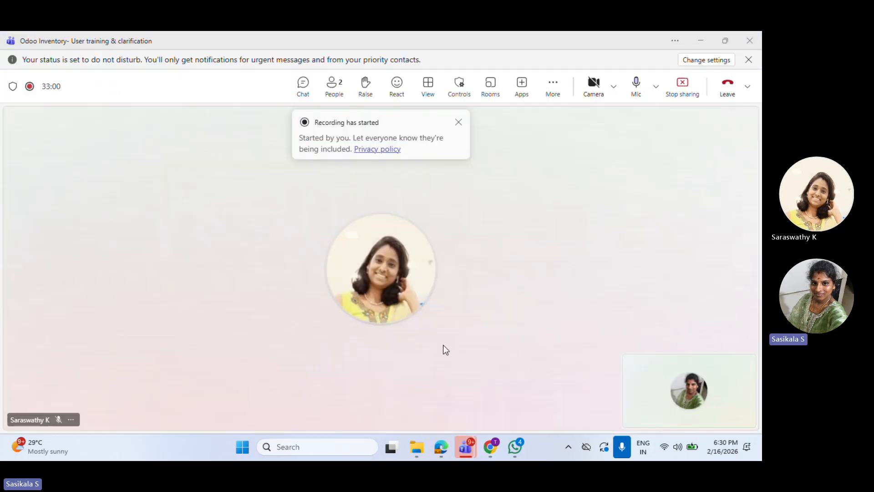
left_click(458, 124)
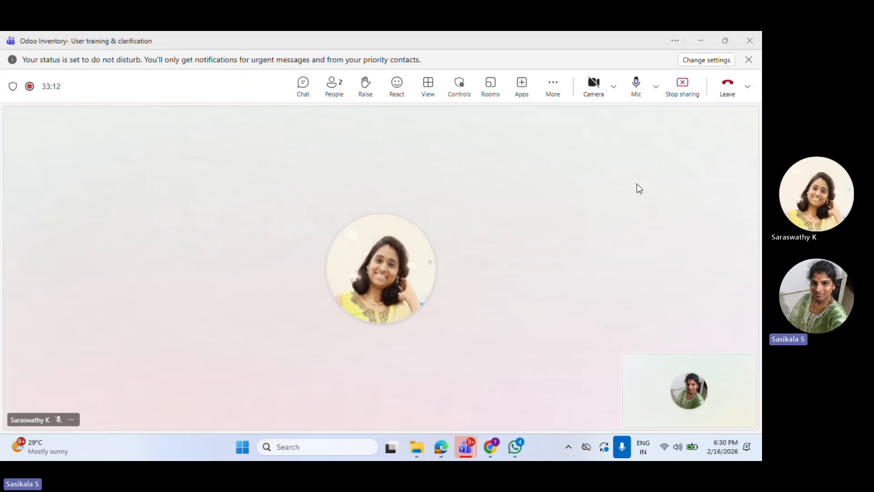
left_click(684, 95)
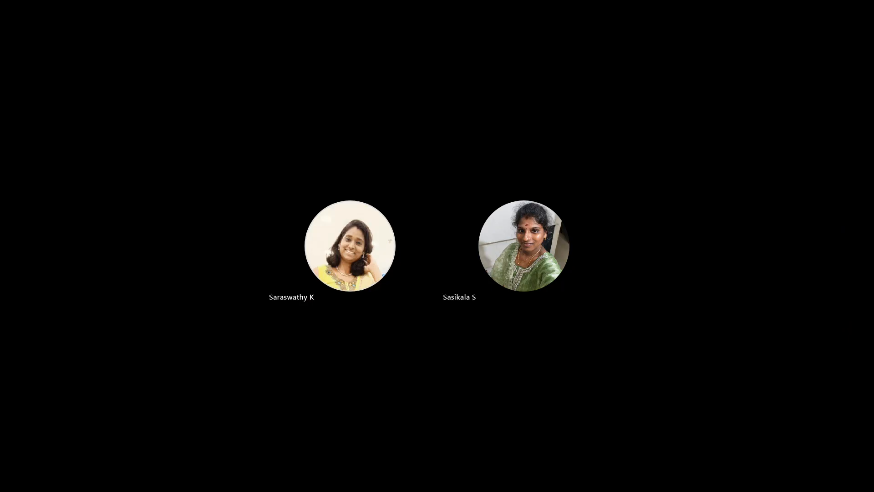